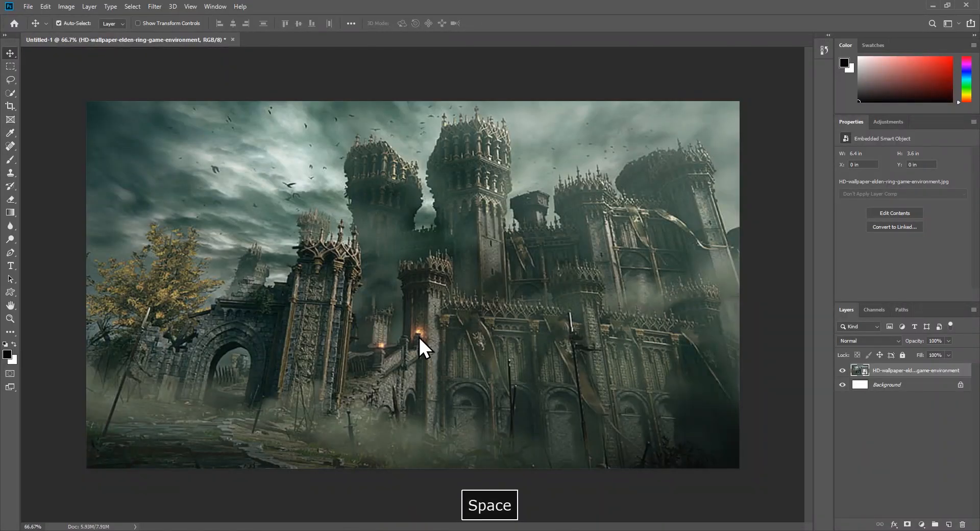
# Step: Hide the pngwing.com character layer and add a new empty layer above the castle wallpaper
pyautogui.click(842, 370)
pyautogui.click(898, 384)
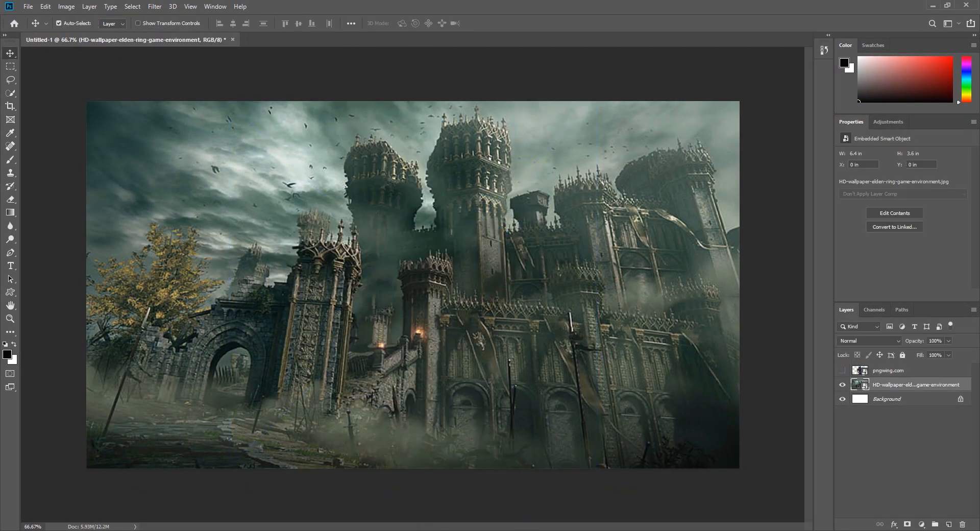
pyautogui.press('b')
pyautogui.hotkey('ctrl', 'shift', 'alt', 'n')
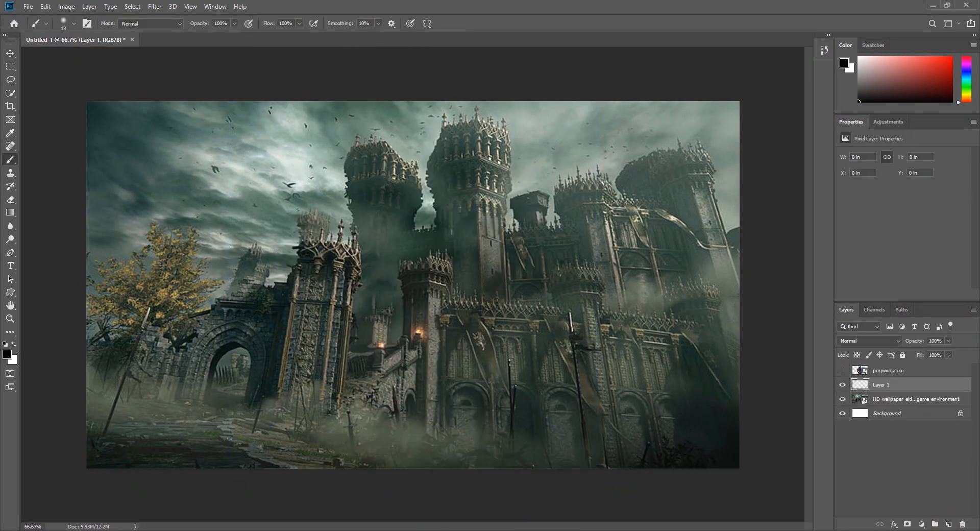
# Step: Enlarge the brush to 1100 px and set the foreground colour to orange ff7800
pyautogui.press(']')
pyautogui.press(']')
pyautogui.press(']')
pyautogui.press(']')
pyautogui.press(']')
pyautogui.press(']')
pyautogui.press(']')
pyautogui.press(']')
pyautogui.press(']')
pyautogui.press(']')
pyautogui.click(669, 362)
pyautogui.hotkey('ctrl', 'z')
pyautogui.click(8, 354)
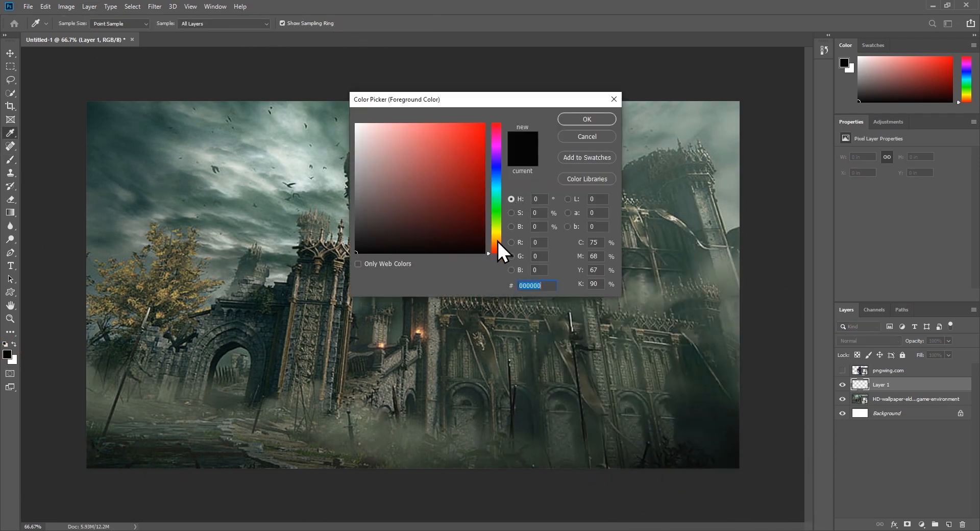
pyautogui.write('ff7800')
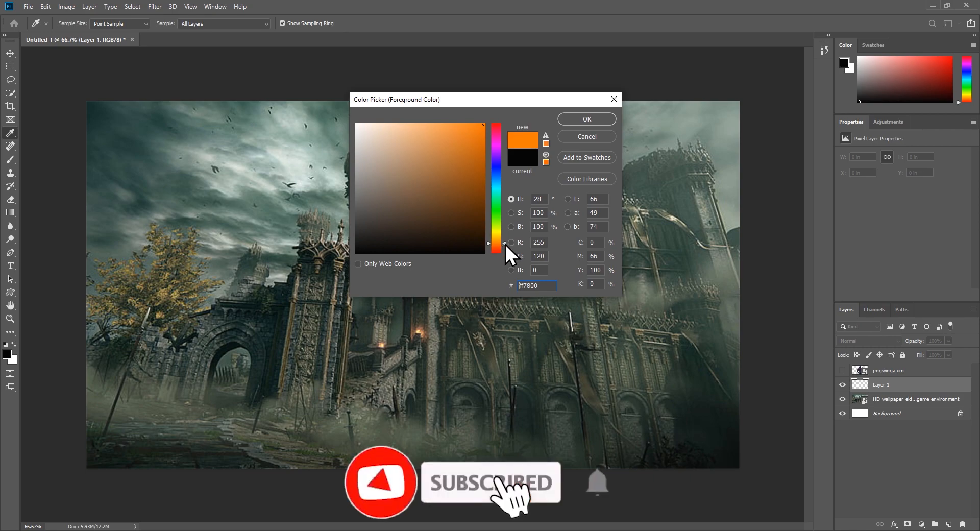
pyautogui.click(587, 119)
# Step: Set the brush flow to 18% and paint a soft orange haze around the edges of the castle scene
pyautogui.click(662, 401)
pyautogui.hotkey('ctrl', 'z')
pyautogui.click(298, 23)
pyautogui.click(260, 34)
pyautogui.click(701, 412)
pyautogui.moveTo(705, 403); pyautogui.dragTo(705, 176)
pyautogui.moveTo(122, 176); pyautogui.dragTo(110, 199)
pyautogui.moveTo(139, 305)
pyautogui.mouseDown()
pyautogui.moveTo(405, 454)
pyautogui.moveTo(334, 443)
pyautogui.moveTo(430, 103)
pyautogui.moveTo(610, 62)
pyautogui.moveTo(656, 65)
pyautogui.mouseUp()
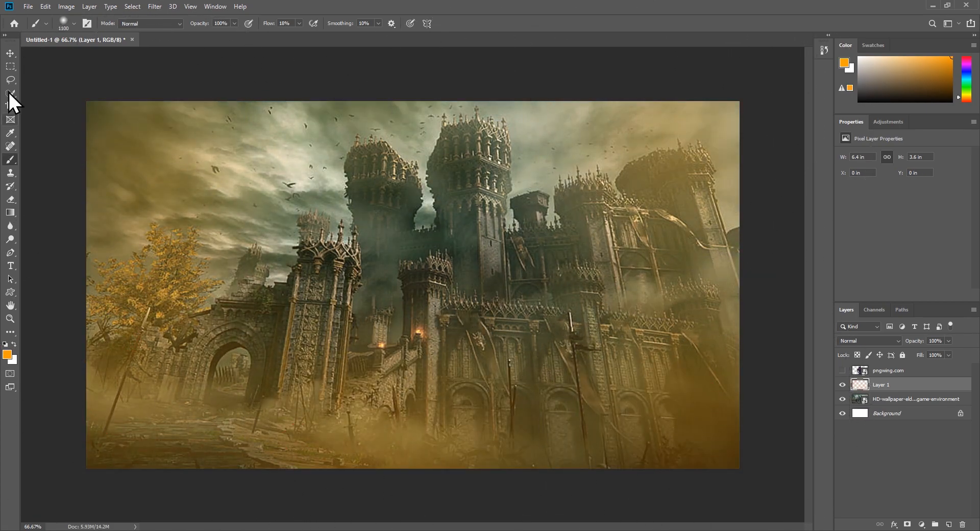
pyautogui.click(10, 52)
# Step: Draw an orange sunburst custom shape of about 1926 by 1089 px over the whole canvas on a new layer
pyautogui.click(948, 524)
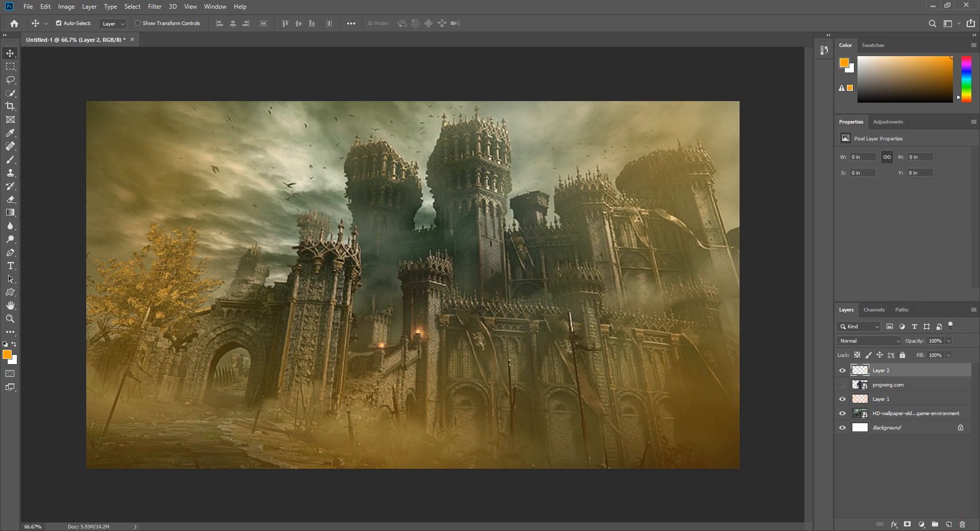
pyautogui.click(12, 292)
pyautogui.click(413, 23)
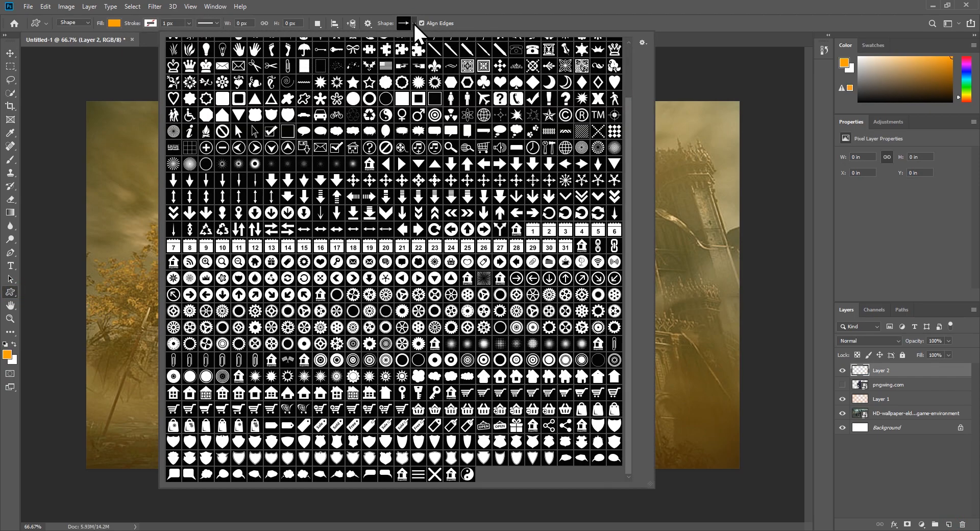
pyautogui.scroll(4, 235, 124)
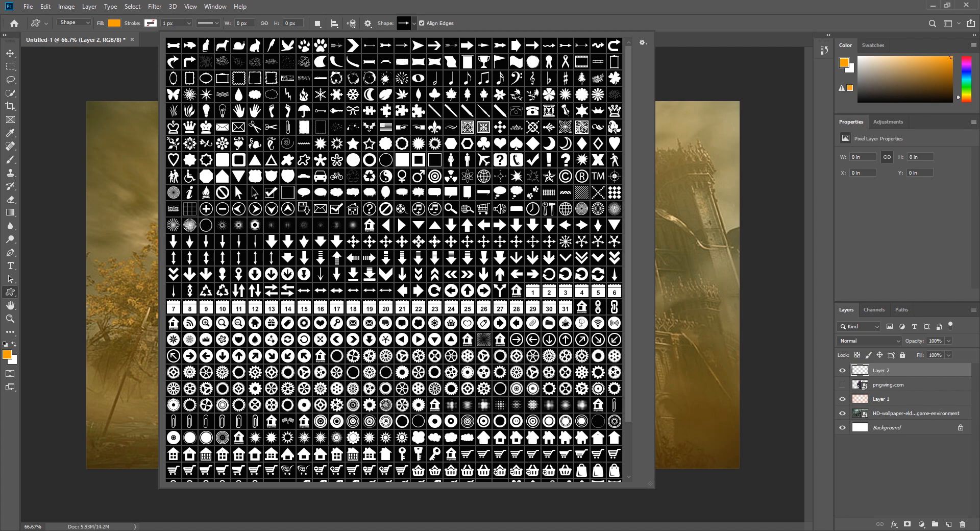
pyautogui.scroll(-3, 394, 259)
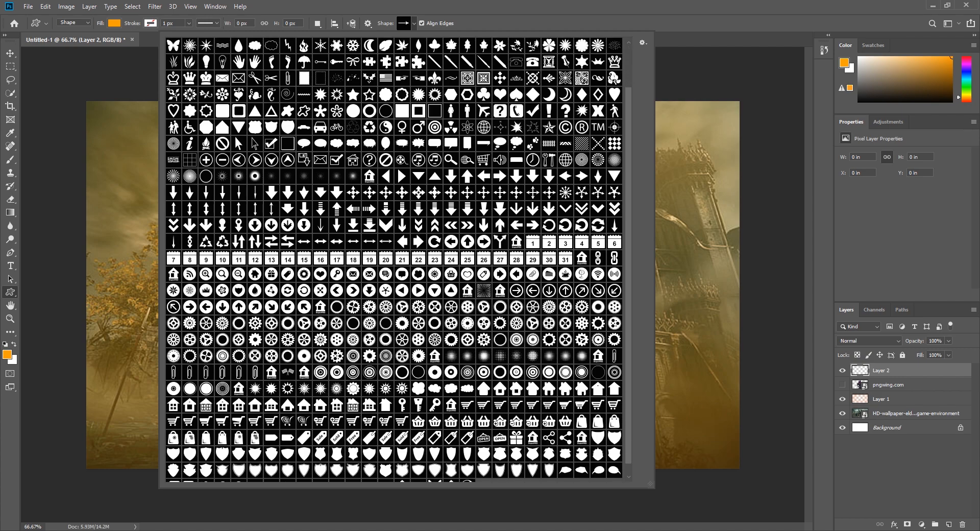
pyautogui.click(573, 3)
pyautogui.moveTo(87, 101); pyautogui.dragTo(743, 469)
pyautogui.press('Left')
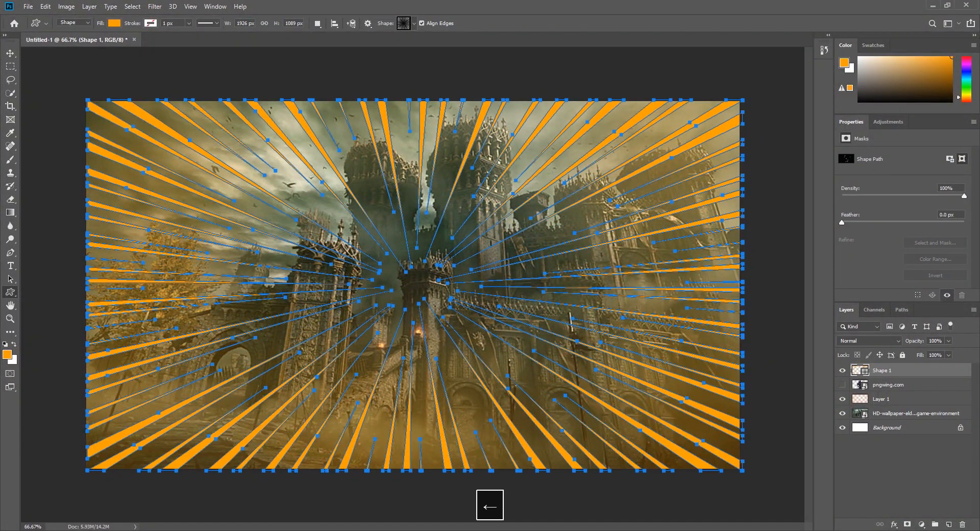
# Step: Nudge the sunburst slightly left to align it with the canvas and set its layer opacity to 40%
pyautogui.click(10, 53)
pyautogui.click(53, 129)
pyautogui.click(111, 155)
pyautogui.press('Left')
pyautogui.press('Left')
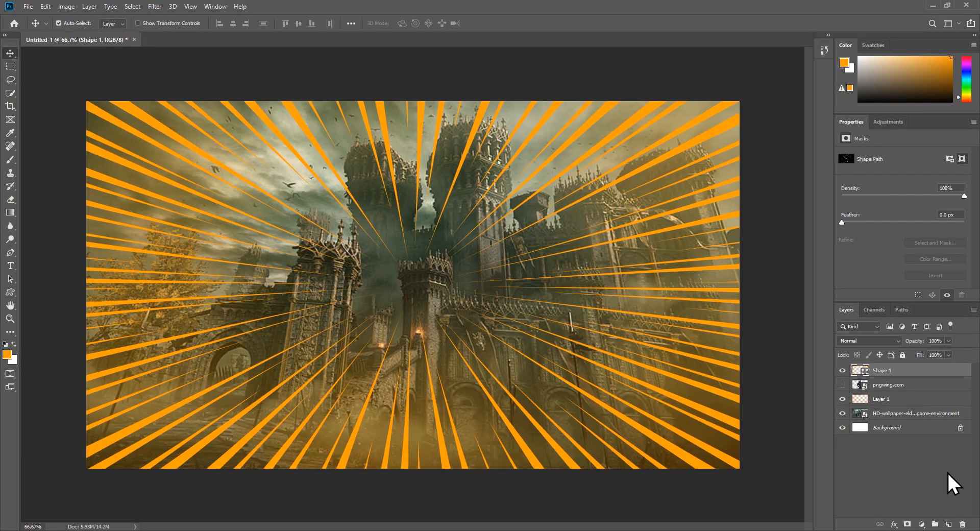
pyautogui.moveTo(947, 351); pyautogui.dragTo(933, 350)
pyautogui.click(935, 341)
pyautogui.write('40')
pyautogui.press('Return')
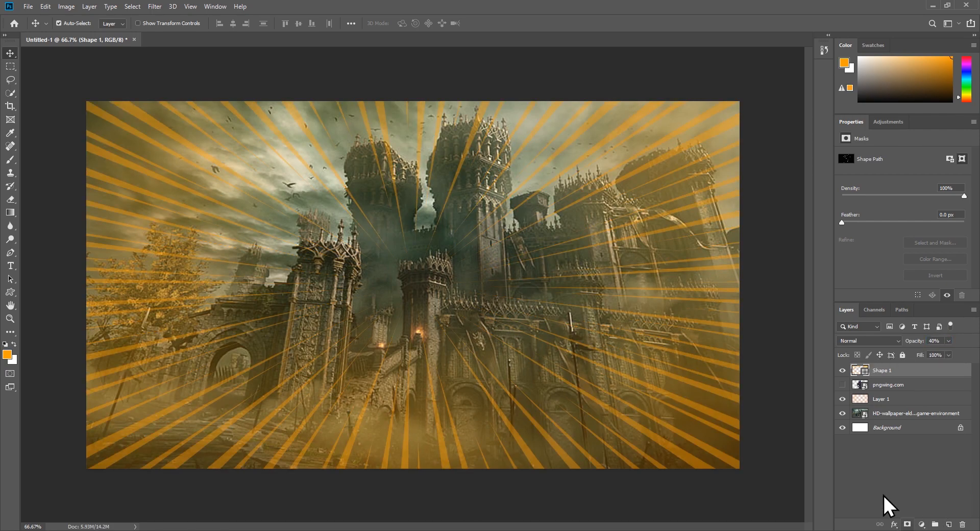
pyautogui.click(888, 469)
# Step: Draw an orange halftone-dot custom shape across most of the canvas
pyautogui.click(10, 292)
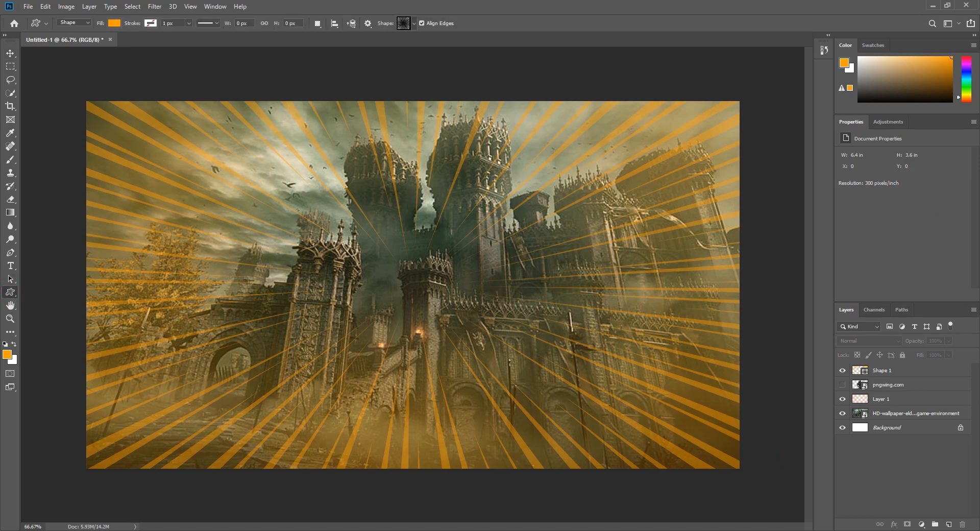
pyautogui.click(411, 25)
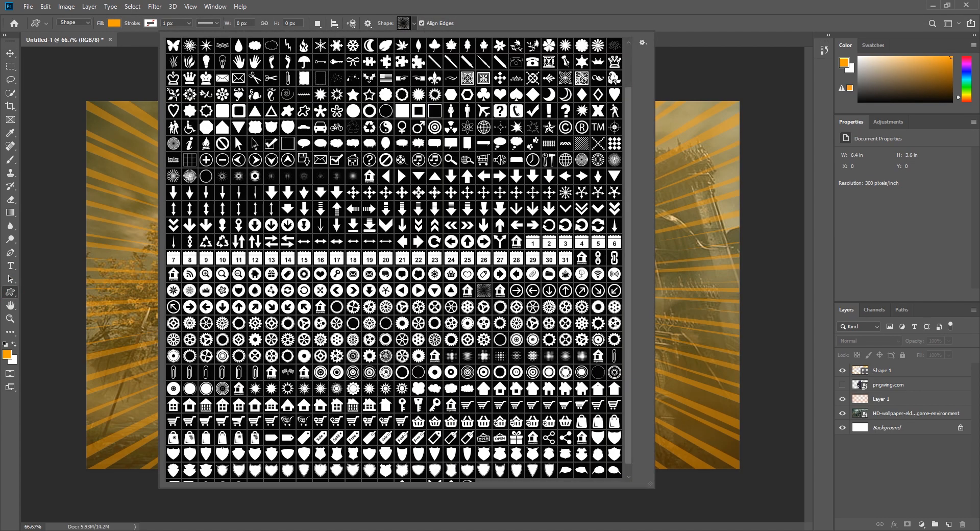
pyautogui.click(451, 356)
pyautogui.click(651, 29)
pyautogui.moveTo(130, 120)
pyautogui.mouseDown()
pyautogui.moveTo(795, 499)
pyautogui.moveTo(796, 517)
pyautogui.mouseUp()
# Step: Enlarge the halftone-dot shape with Free Transform so it is centred and extends past the canvas edges
pyautogui.scroll(-2, 786, 505)
pyautogui.click(10, 53)
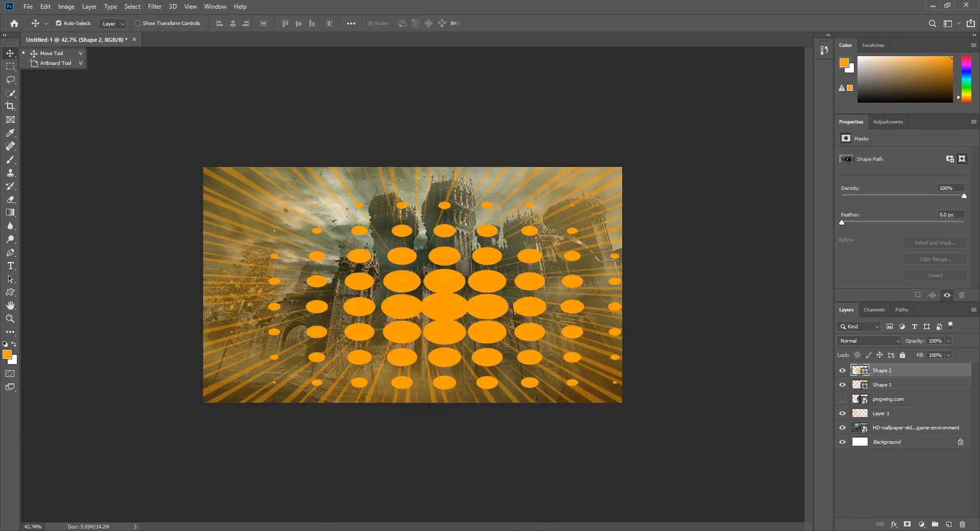
pyautogui.click(51, 53)
pyautogui.hotkey('ctrl', 't')
pyautogui.moveTo(397, 405); pyautogui.dragTo(399, 444)
pyautogui.press('Return')
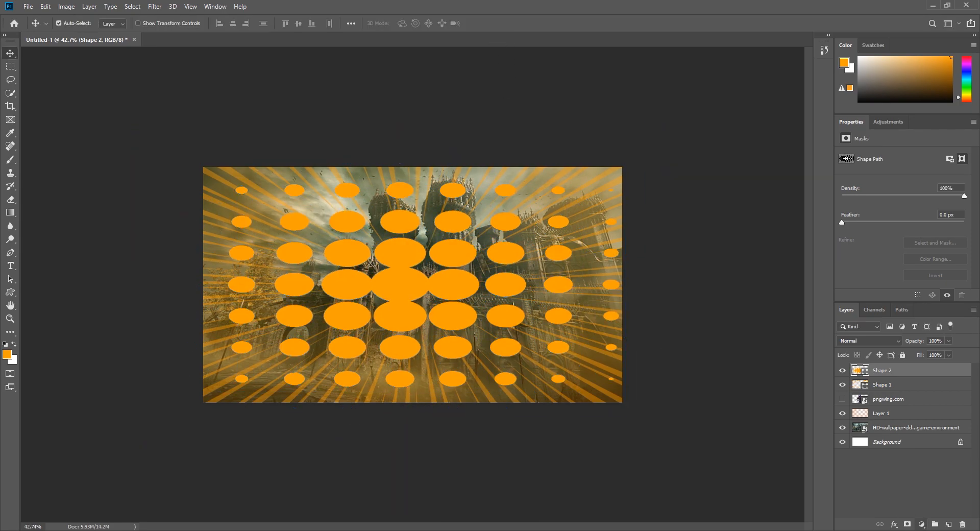
# Step: Add a layer mask to the halftone dots and brush black over the middle to fade them there
pyautogui.click(906, 524)
pyautogui.press('b')
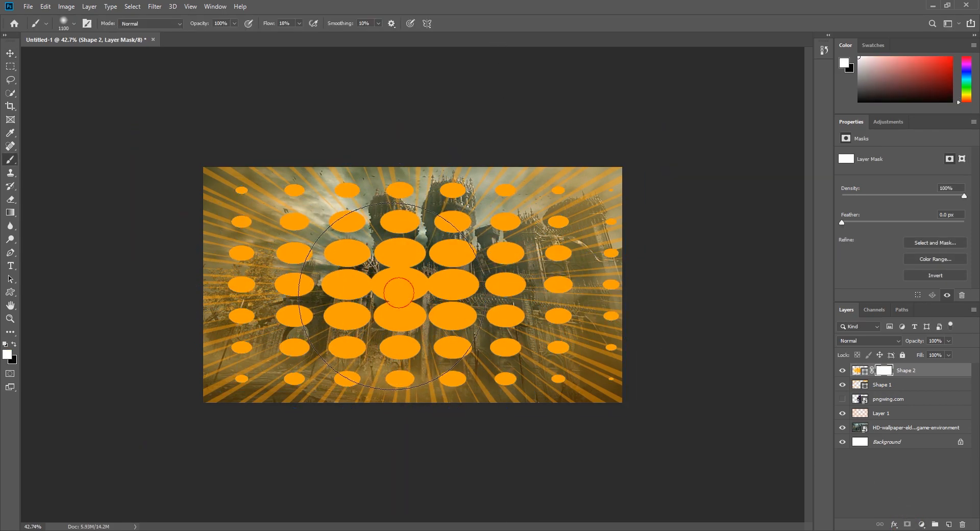
pyautogui.click(14, 344)
pyautogui.moveTo(410, 288)
pyautogui.mouseDown()
pyautogui.moveTo(419, 284)
pyautogui.moveTo(354, 278)
pyautogui.moveTo(317, 306)
pyautogui.moveTo(224, 268)
pyautogui.moveTo(434, 332)
pyautogui.moveTo(387, 293)
pyautogui.moveTo(470, 328)
pyautogui.moveTo(127, 270)
pyautogui.moveTo(498, 328)
pyautogui.moveTo(485, 254)
pyautogui.moveTo(462, 294)
pyautogui.mouseUp()
pyautogui.click(10, 54)
pyautogui.click(102, 97)
# Step: Bring the pngwing.com character to the front, show it, and enlarge it to about 3.96 in on the image's right half
pyautogui.scroll(2, 412, 230)
pyautogui.click(887, 399)
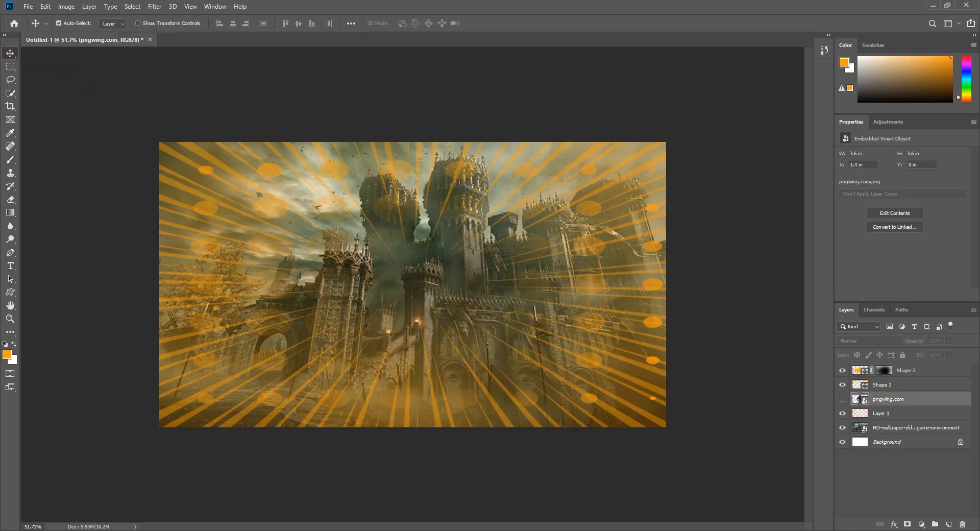
pyautogui.hotkey('ctrl', 'shift', ']')
pyautogui.click(842, 370)
pyautogui.moveTo(443, 283); pyautogui.dragTo(548, 317)
pyautogui.hotkey('ctrl', 't')
pyautogui.moveTo(406, 315); pyautogui.dragTo(380, 317)
pyautogui.moveTo(542, 302); pyautogui.dragTo(536, 298)
pyautogui.click(390, 24)
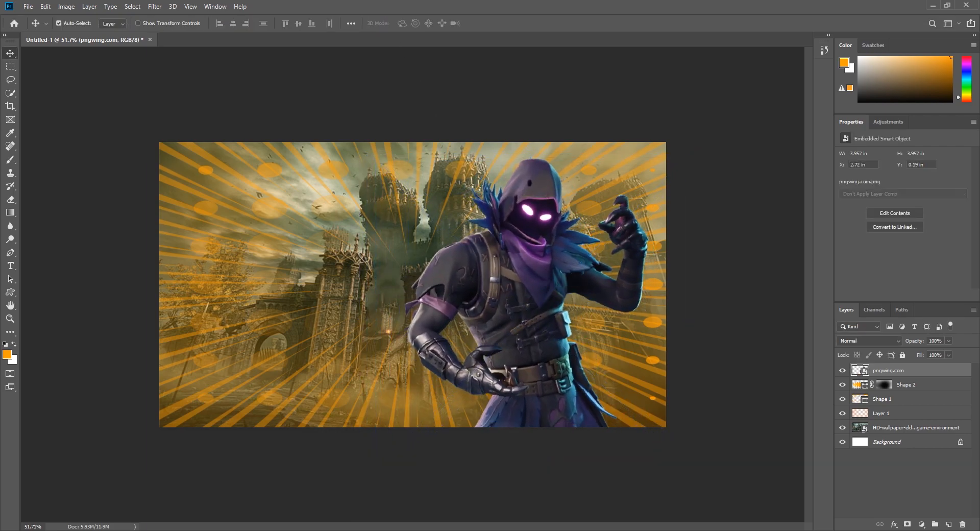
pyautogui.click(716, 340)
# Step: Set the foreground colour to light blue 92e5ea and delete the orange haze layer
pyautogui.click(888, 413)
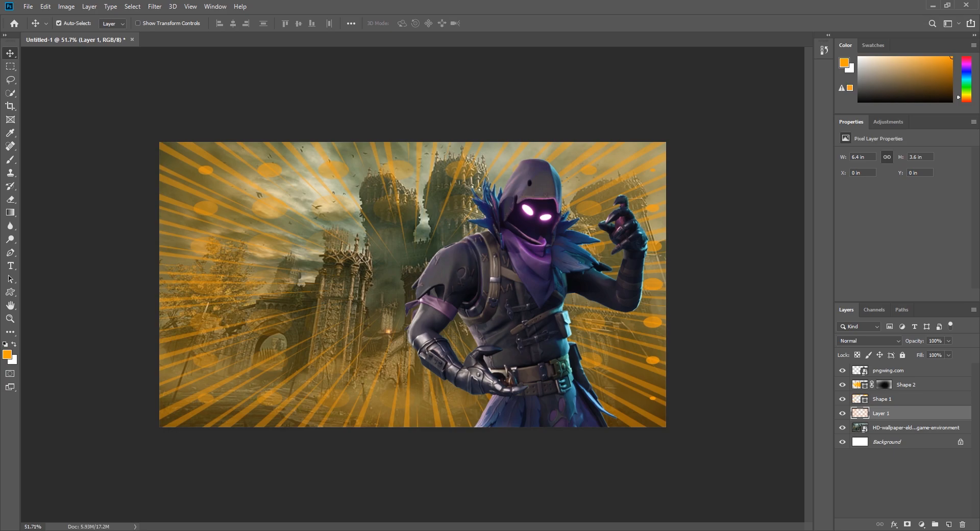
pyautogui.click(7, 354)
pyautogui.write('92e5ea')
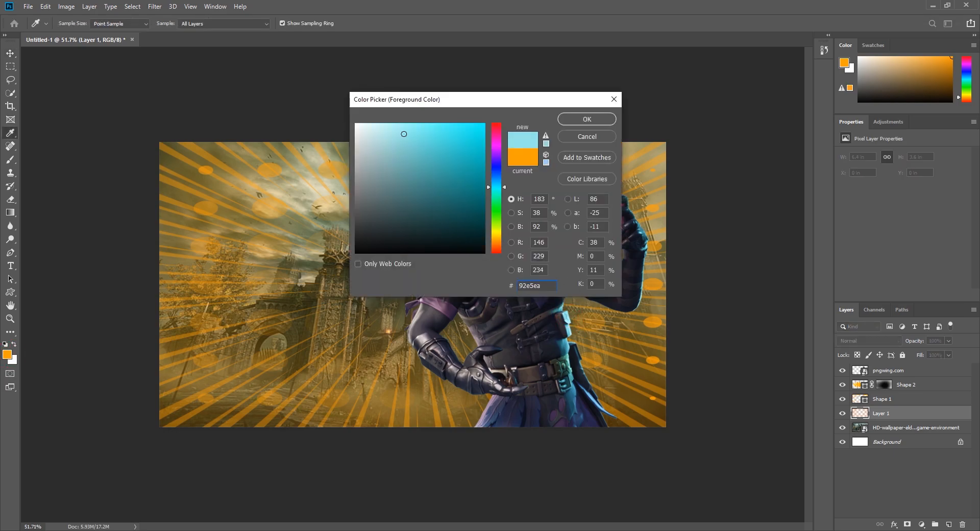
pyautogui.click(586, 119)
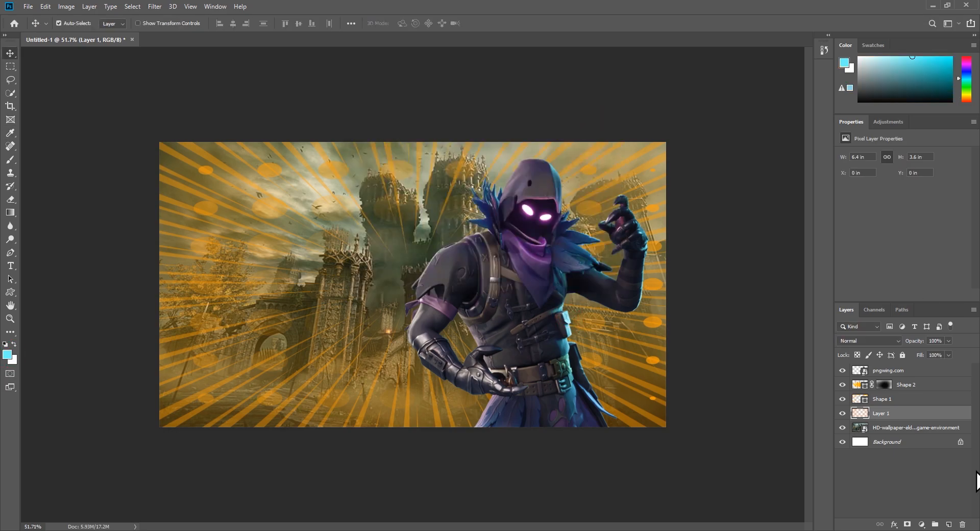
pyautogui.click(962, 524)
pyautogui.click(433, 201)
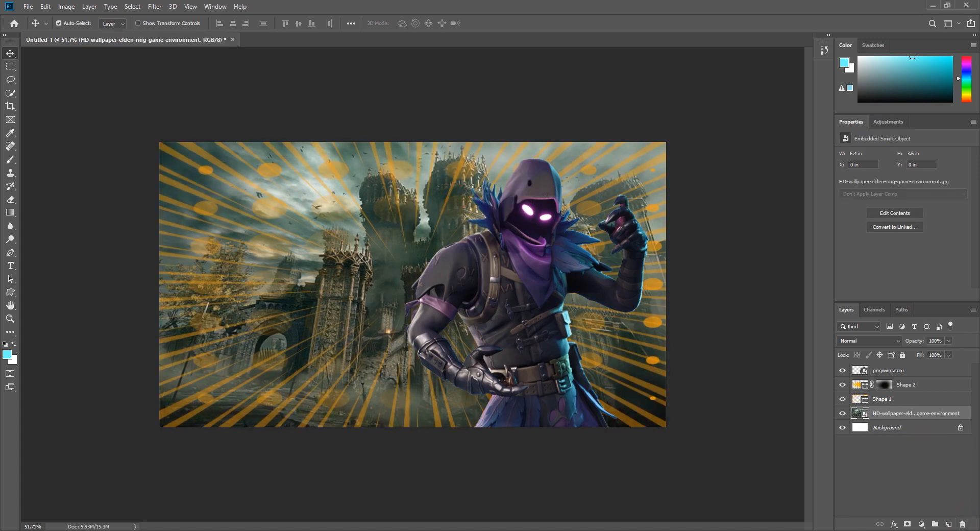
# Step: Add a new layer above the castle wallpaper and brush light blue over the right side of the scene
pyautogui.click(867, 400)
pyautogui.click(867, 413)
pyautogui.click(948, 524)
pyautogui.press('b')
pyautogui.moveTo(641, 153)
pyautogui.mouseDown()
pyautogui.moveTo(640, 390)
pyautogui.moveTo(632, 133)
pyautogui.mouseUp()
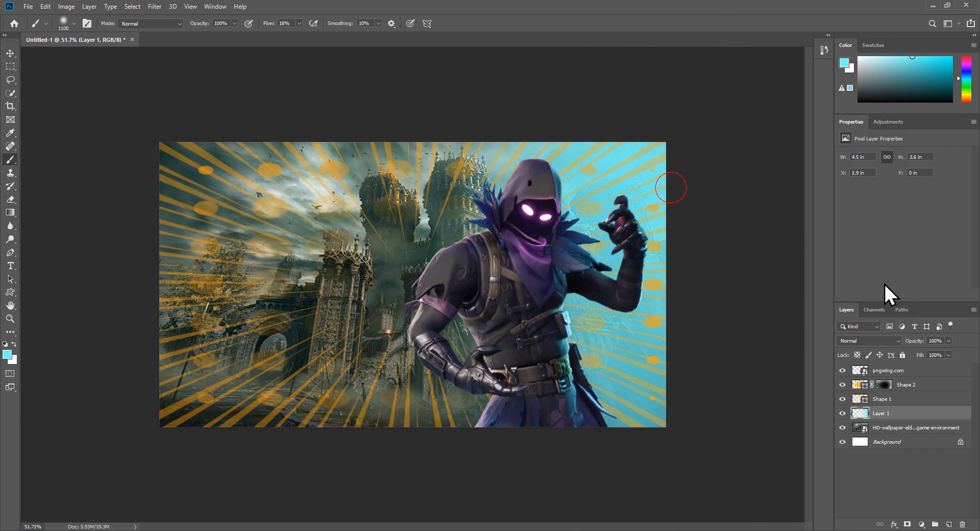
# Step: Add another layer, pick a magenta-purple foreground colour, and brush it over the left side of the scene
pyautogui.click(948, 524)
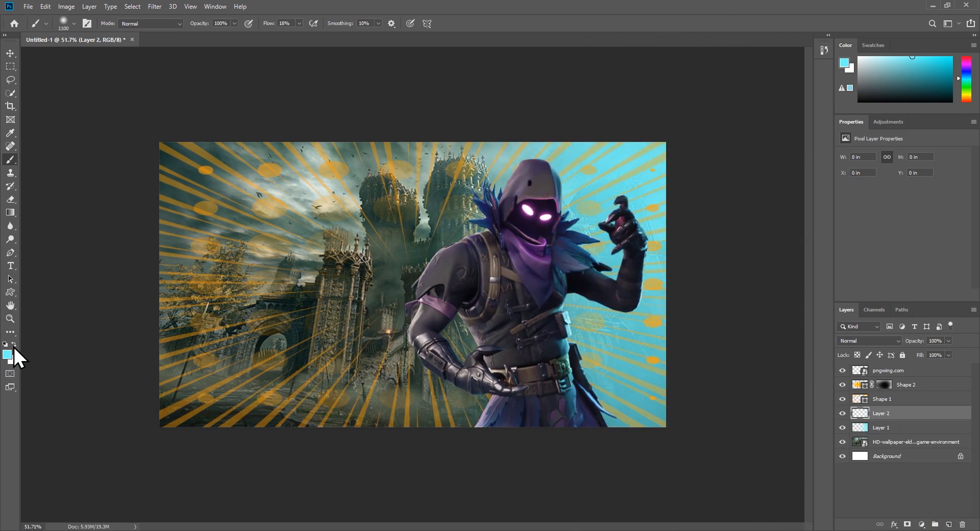
pyautogui.click(14, 344)
pyautogui.click(7, 353)
pyautogui.click(442, 306)
pyautogui.click(442, 184)
pyautogui.click(584, 116)
pyautogui.moveTo(421, 188)
pyautogui.mouseDown()
pyautogui.moveTo(221, 195)
pyautogui.moveTo(179, 350)
pyautogui.moveTo(267, 389)
pyautogui.moveTo(159, 356)
pyautogui.moveTo(226, 372)
pyautogui.mouseUp()
pyautogui.click(11, 53)
pyautogui.click(165, 105)
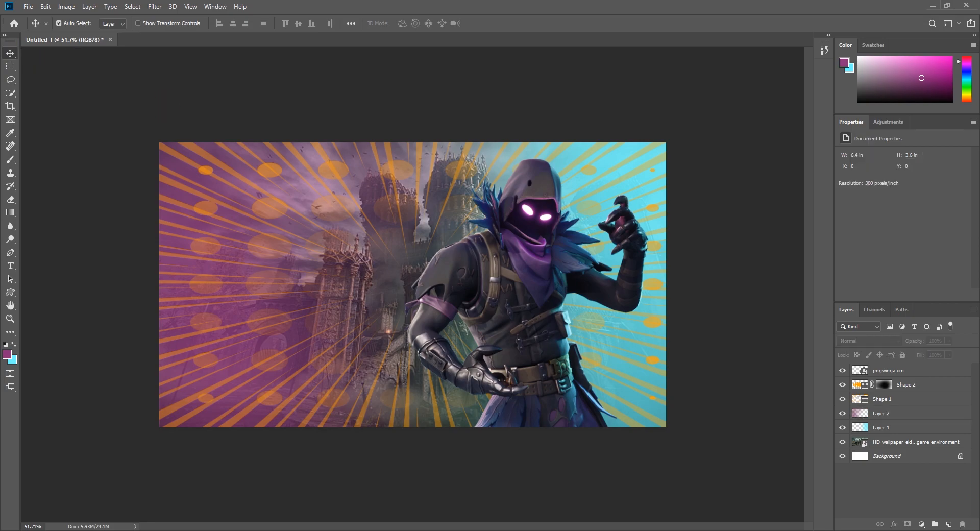
# Step: Change the halftone-dot shape's fill to the recently used light blue
pyautogui.click(906, 384)
pyautogui.press('u')
pyautogui.click(115, 24)
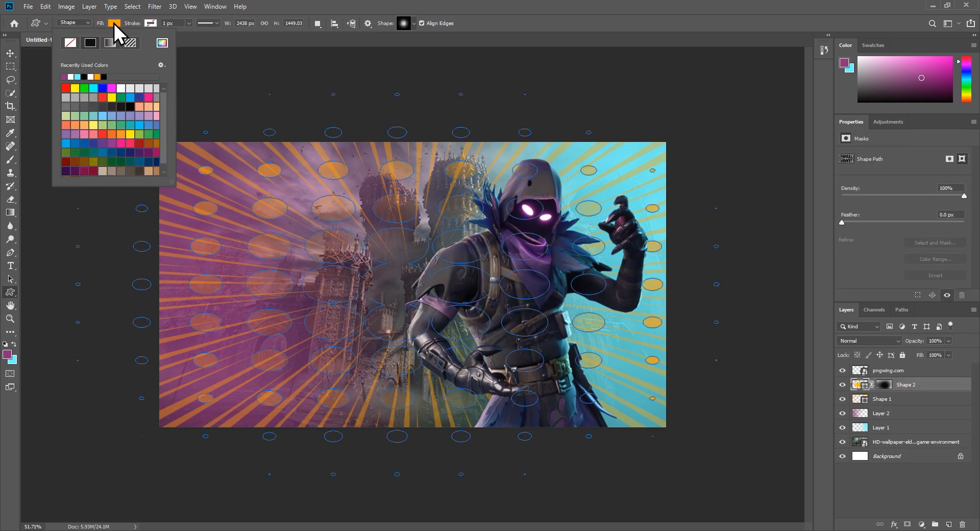
pyautogui.click(77, 77)
pyautogui.click(10, 53)
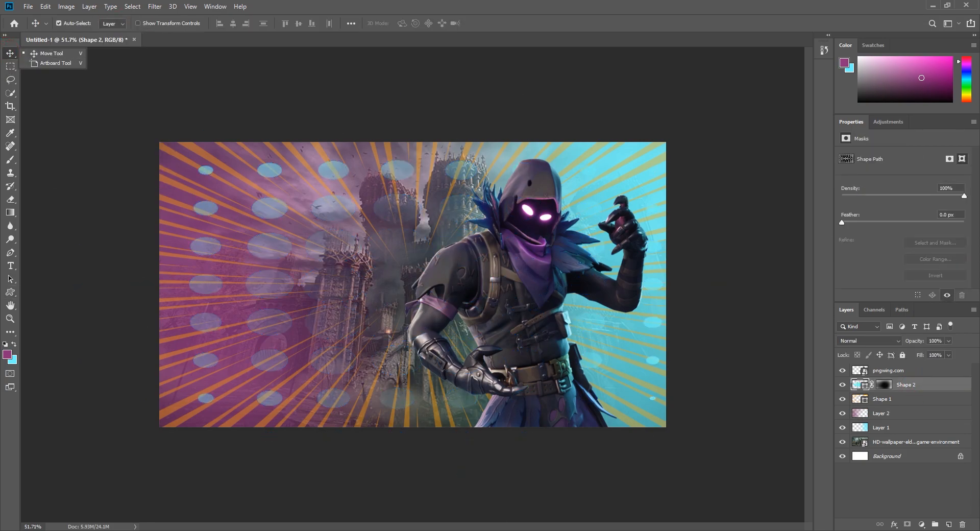
pyautogui.click(888, 370)
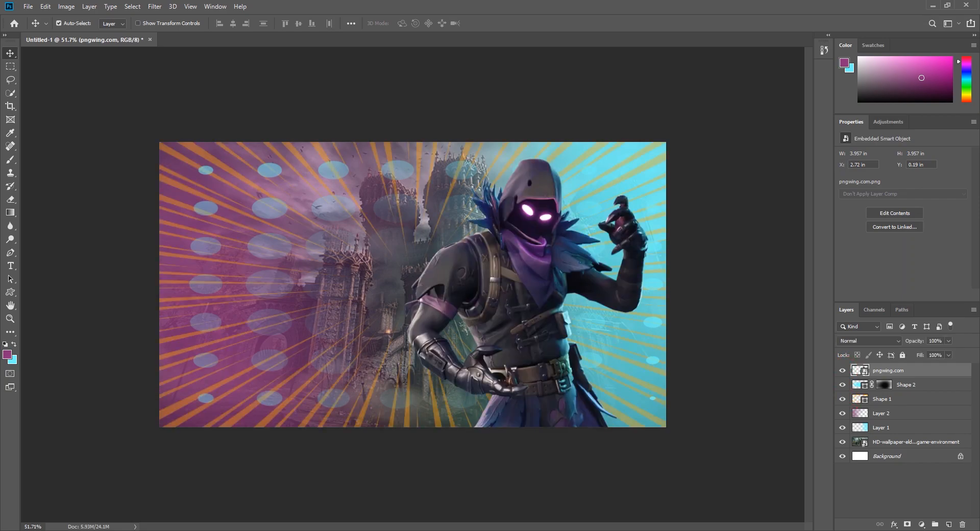
# Step: Change the sunburst shape's fill to the recently used magenta-purple
pyautogui.click(881, 399)
pyautogui.press('u')
pyautogui.click(114, 24)
pyautogui.click(84, 77)
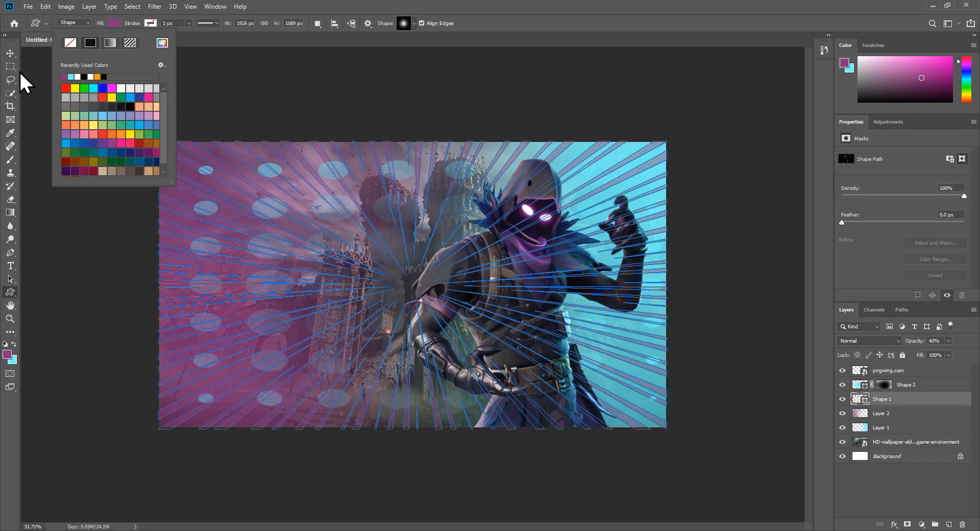
pyautogui.click(10, 53)
pyautogui.click(91, 107)
# Step: Load the character's outline as a selection and add a new layer above the character
pyautogui.click(888, 370)
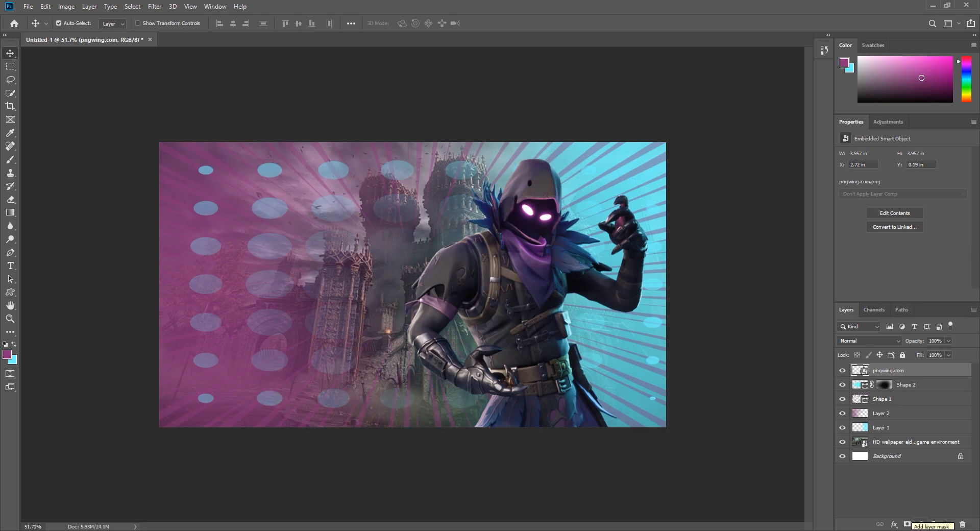
pyautogui.keyDown('ctrl'); pyautogui.click(859, 371); pyautogui.keyUp('ctrl')
pyautogui.click(948, 524)
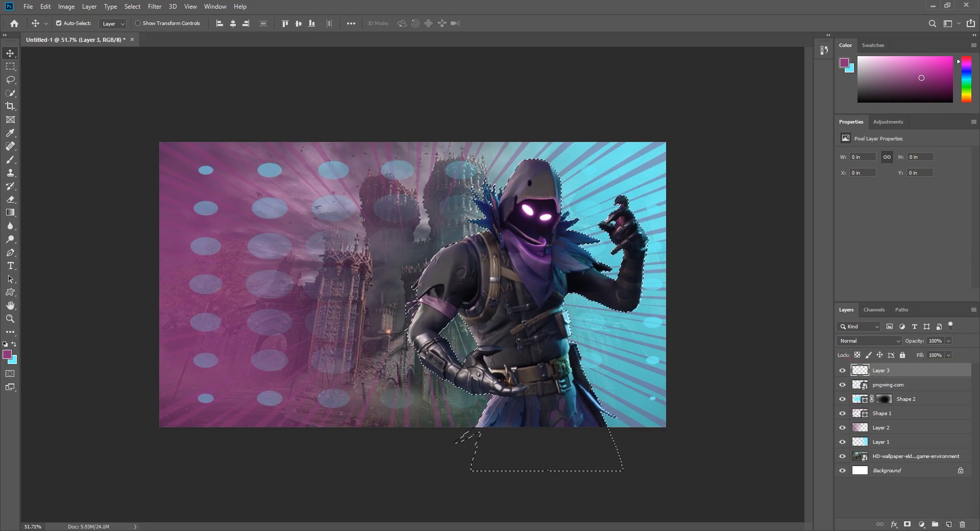
# Step: With the brush at 4% flow, tint the selected character magenta-purple on the left side and light blue on the right side
pyautogui.press('b')
pyautogui.click(299, 23)
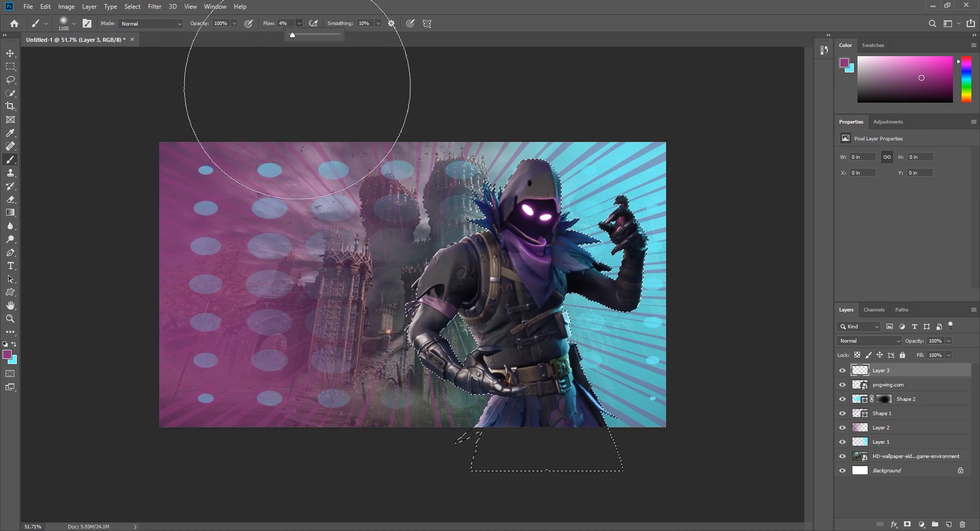
pyautogui.moveTo(498, 208)
pyautogui.mouseDown()
pyautogui.moveTo(363, 317)
pyautogui.moveTo(320, 379)
pyautogui.mouseUp()
pyautogui.moveTo(435, 163)
pyautogui.mouseDown()
pyautogui.moveTo(393, 185)
pyautogui.moveTo(445, 341)
pyautogui.moveTo(406, 316)
pyautogui.mouseUp()
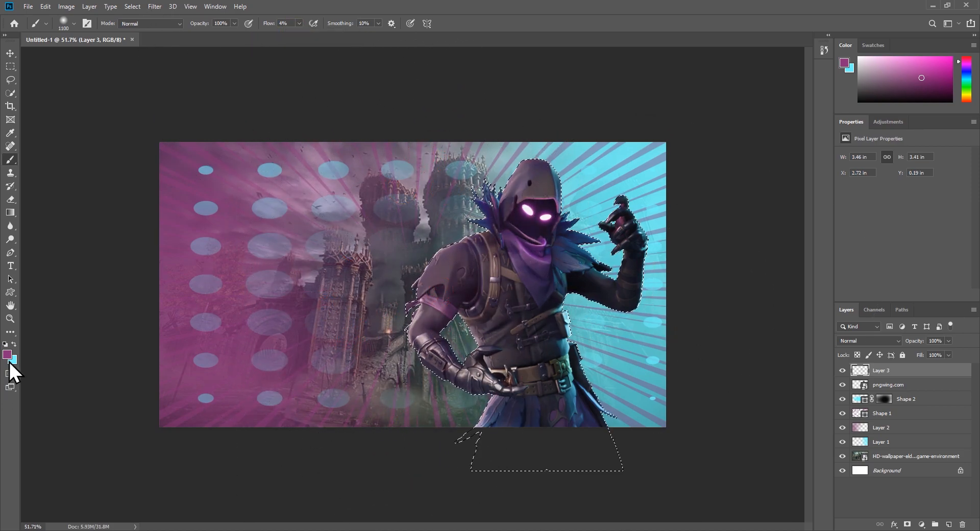
pyautogui.press('x')
pyautogui.moveTo(668, 210)
pyautogui.mouseDown()
pyautogui.moveTo(614, 243)
pyautogui.moveTo(654, 435)
pyautogui.moveTo(391, 403)
pyautogui.mouseUp()
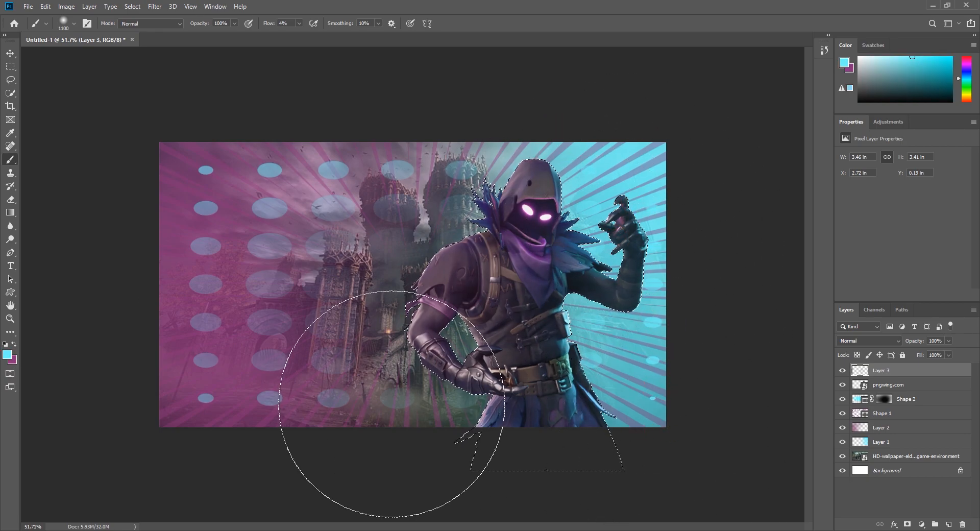
# Step: Switch to the Move tool and clear the selection around the character
pyautogui.click(10, 53)
pyautogui.hotkey('ctrl', 'd')
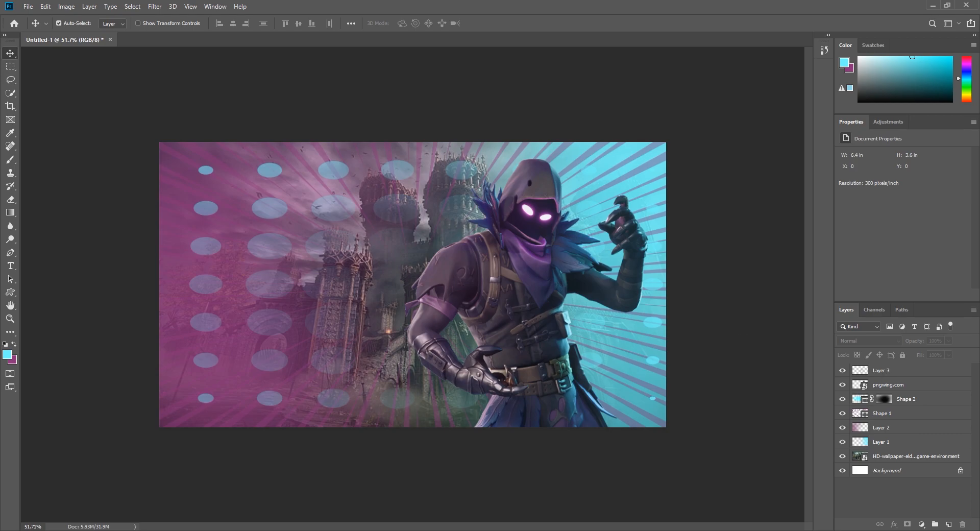
# Step: Try a 16 px black outside stroke on the character layer
pyautogui.doubleClick(949, 386)
pyautogui.click(320, 171)
pyautogui.moveTo(458, 84)
pyautogui.mouseDown()
pyautogui.moveTo(723, 66)
pyautogui.moveTo(742, 98)
pyautogui.mouseUp()
pyautogui.moveTo(749, 139); pyautogui.dragTo(755, 139)
pyautogui.click(759, 148)
pyautogui.click(765, 163)
pyautogui.click(936, 120)
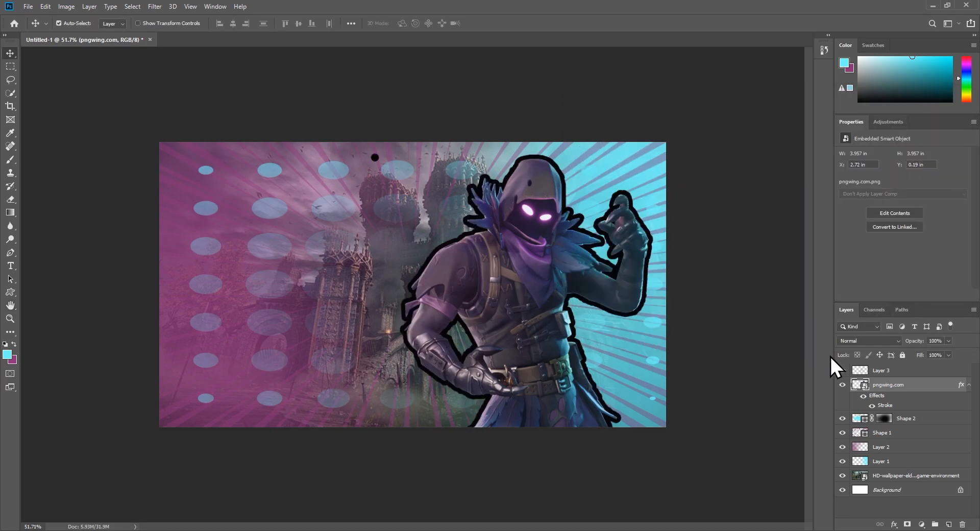
# Step: Remove the stroke, rasterize the character layer and load its outline as a selection
pyautogui.rightClick(905, 384)
pyautogui.click(691, 295)
pyautogui.hotkey('ctrl', 'z')
pyautogui.rightClick(904, 384)
pyautogui.press('Escape')
pyautogui.keyDown('ctrl'); pyautogui.click(860, 384); pyautogui.keyUp('ctrl')
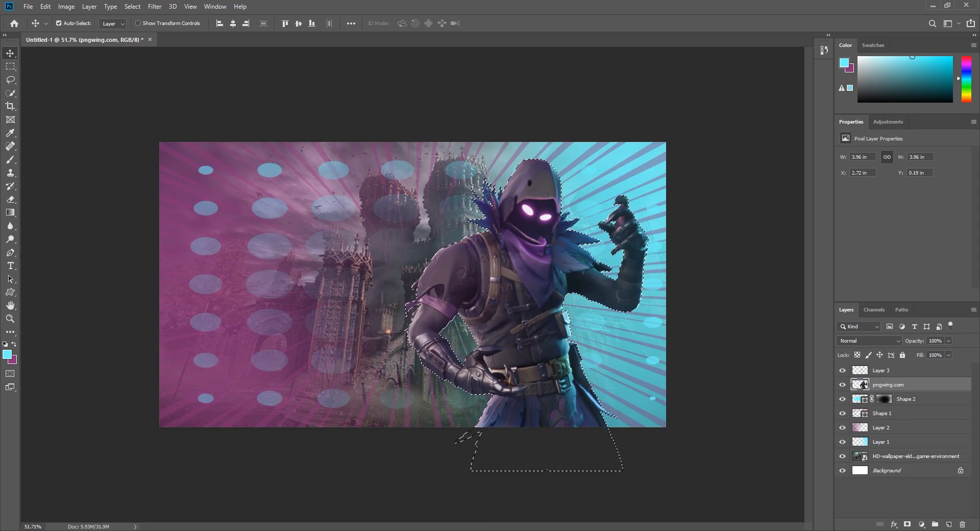
# Step: Delete the stray pixels outside the character, deselect, and convert the layer to a smart object
pyautogui.press('Delete')
pyautogui.hotkey('ctrl', 'd')
pyautogui.rightClick(906, 385)
# Step: Give the character layer a 16 px black outside stroke and a second, white outside stroke of 35 px
pyautogui.click(804, 113)
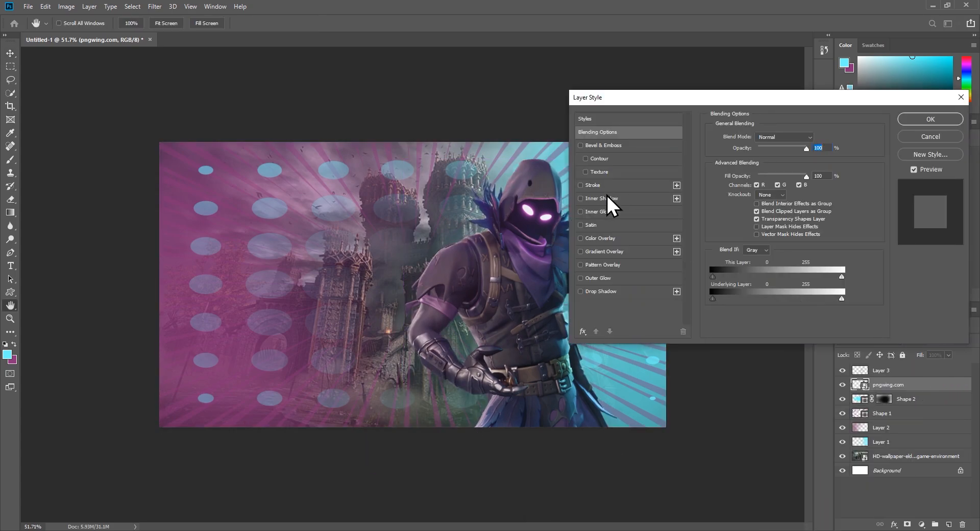
pyautogui.click(592, 185)
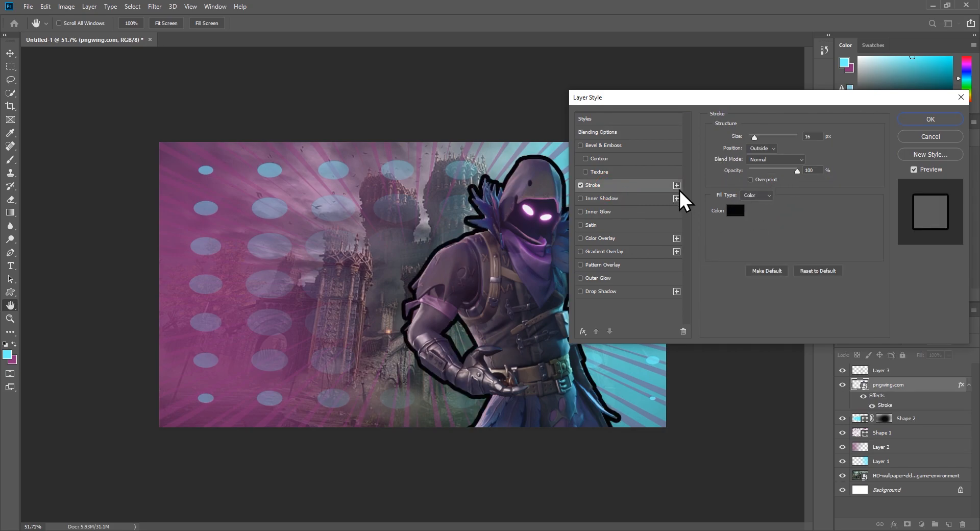
pyautogui.click(676, 185)
pyautogui.click(632, 198)
pyautogui.click(735, 210)
pyautogui.click(358, 124)
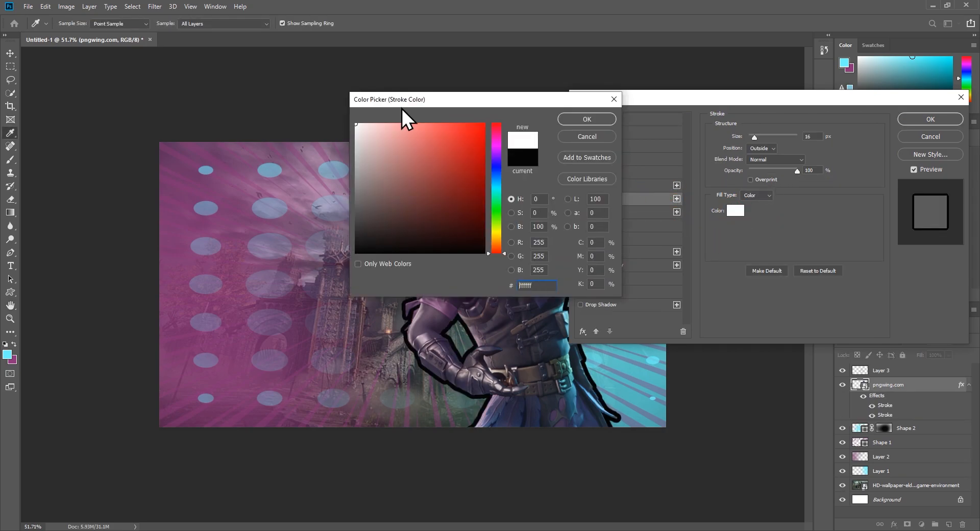
pyautogui.click(597, 121)
pyautogui.moveTo(755, 137); pyautogui.dragTo(758, 135)
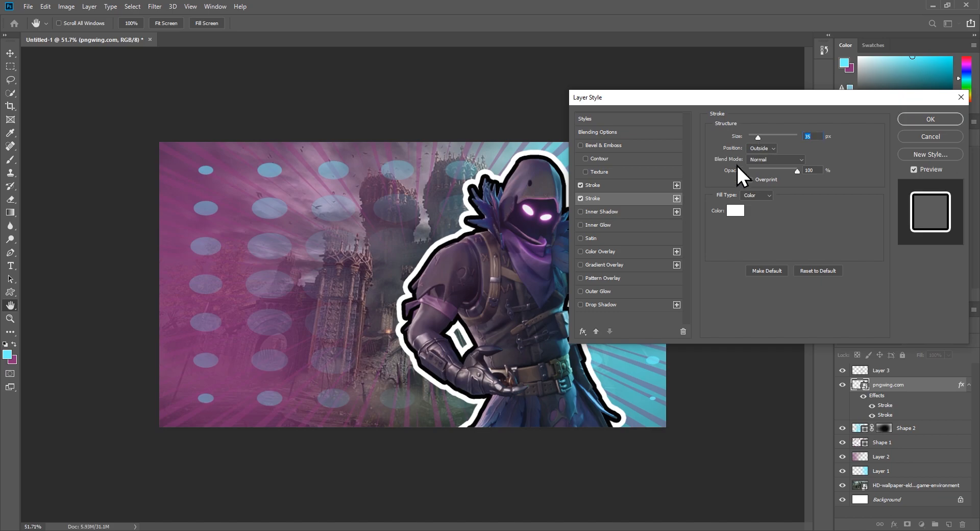
# Step: Add an outer glow in the background's dark magenta with Normal blend mode, 100% opacity, 8% spread and 237 px size
pyautogui.click(598, 291)
pyautogui.click(735, 172)
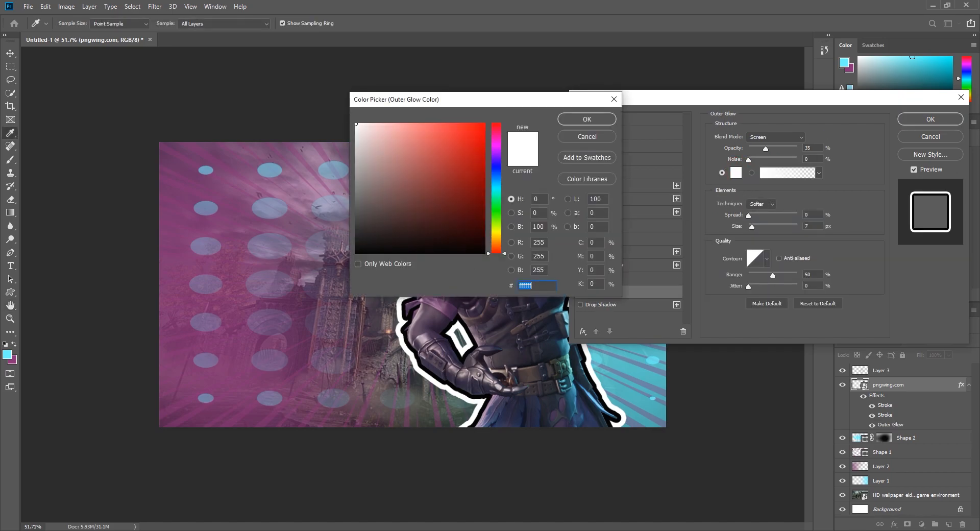
pyautogui.click(255, 332)
pyautogui.click(589, 120)
pyautogui.click(774, 137)
pyautogui.click(766, 140)
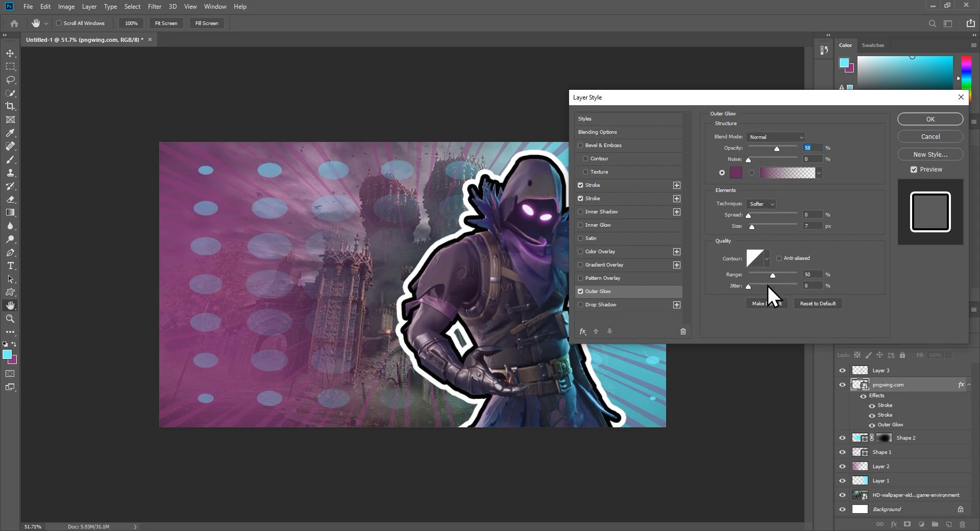
pyautogui.moveTo(762, 222)
pyautogui.mouseDown()
pyautogui.moveTo(750, 218)
pyautogui.moveTo(794, 219)
pyautogui.moveTo(782, 224)
pyautogui.mouseUp()
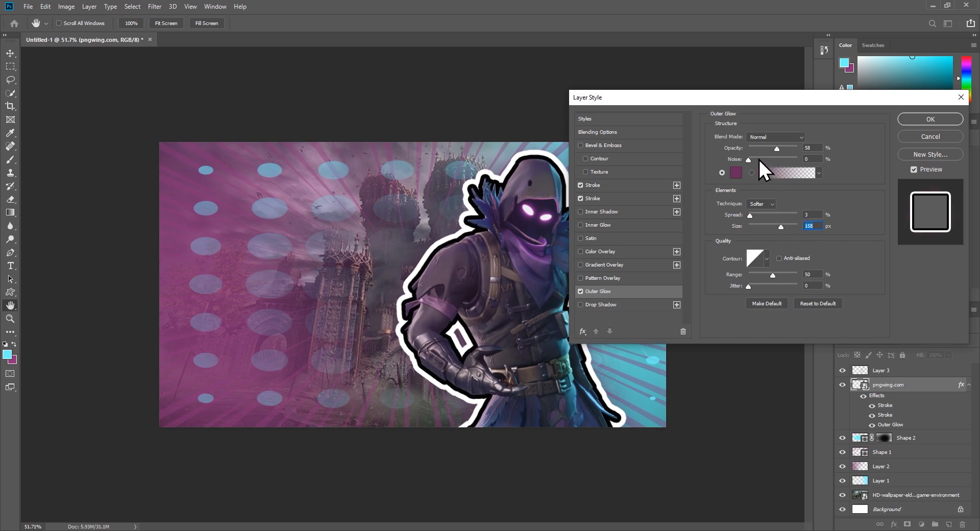
pyautogui.moveTo(776, 148); pyautogui.dragTo(822, 153)
pyautogui.moveTo(794, 228); pyautogui.dragTo(754, 210)
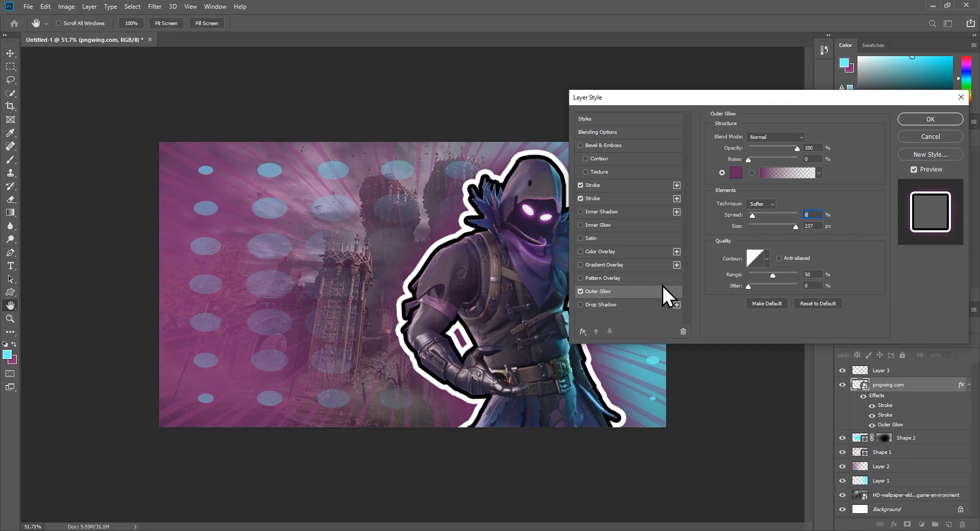
# Step: Add a third stroke to the character layer and colour the uppermost stroke cyan
pyautogui.click(676, 185)
pyautogui.click(734, 211)
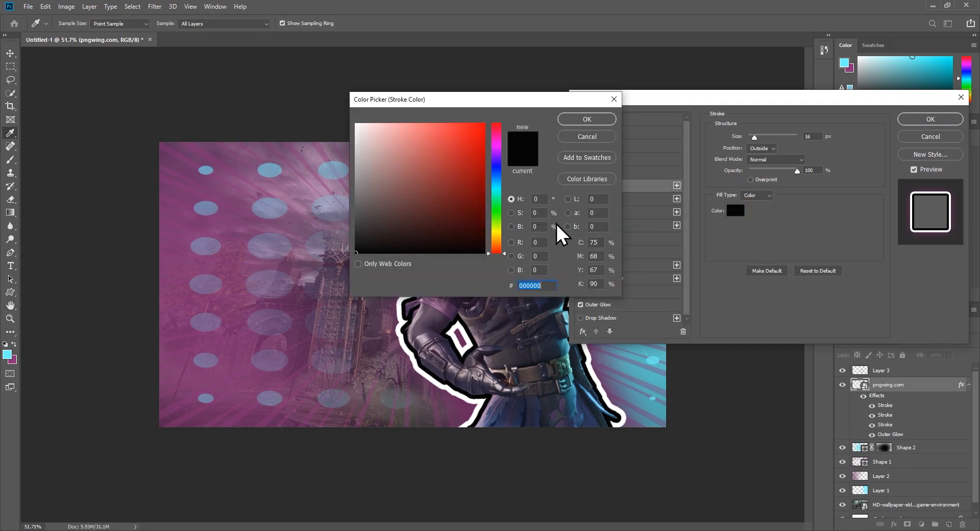
pyautogui.click(499, 189)
pyautogui.moveTo(458, 156); pyautogui.dragTo(478, 128)
pyautogui.click(586, 119)
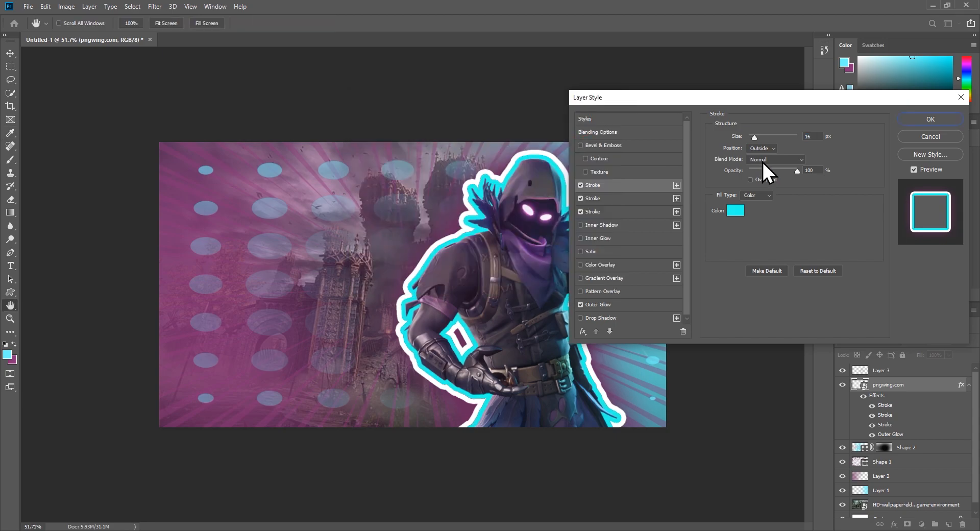
# Step: Return the uppermost stroke's colour to black
pyautogui.hotkey('ctrl', 'z')
pyautogui.click(730, 210)
pyautogui.click(474, 253)
pyautogui.click(592, 120)
# Step: Colour the middle stroke bright cyan, widen it slightly beyond the black stroke and apply the layer style
pyautogui.click(637, 199)
pyautogui.click(735, 210)
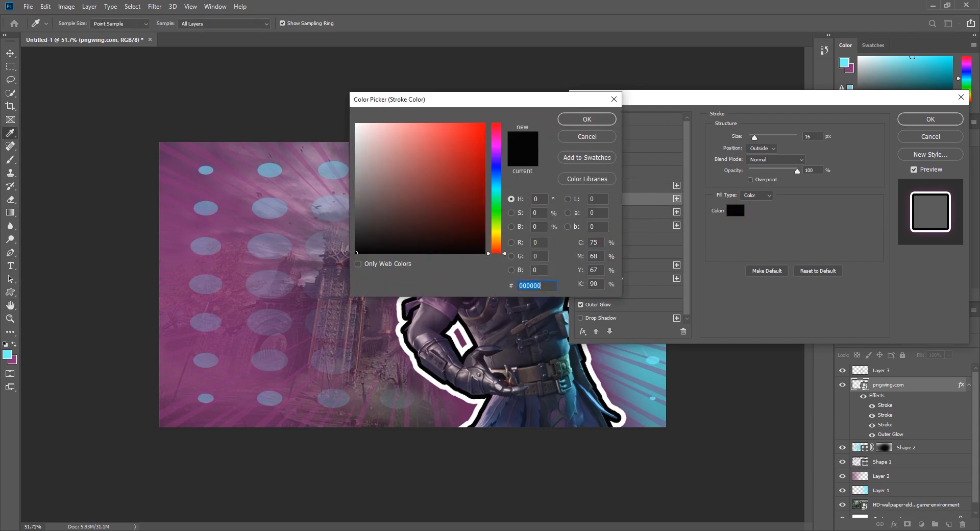
pyautogui.click(499, 189)
pyautogui.click(478, 128)
pyautogui.click(592, 120)
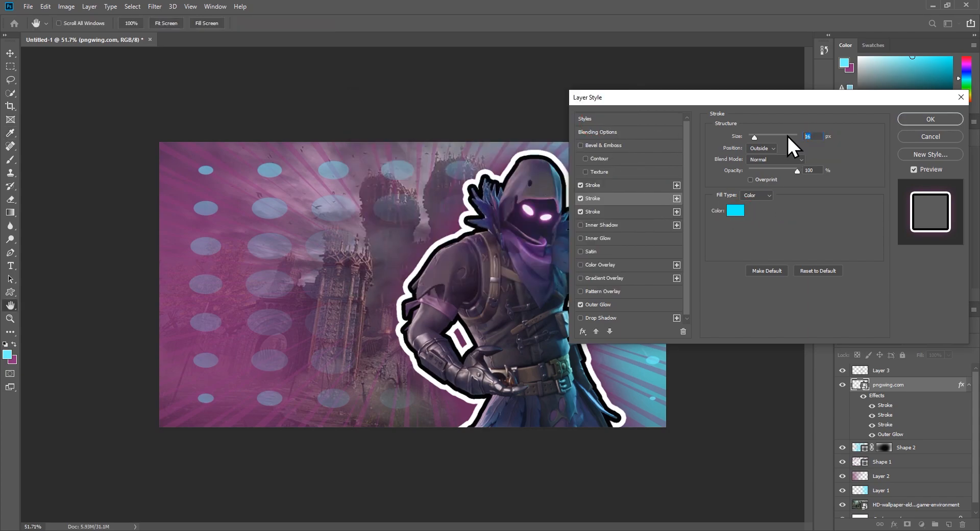
pyautogui.click(930, 119)
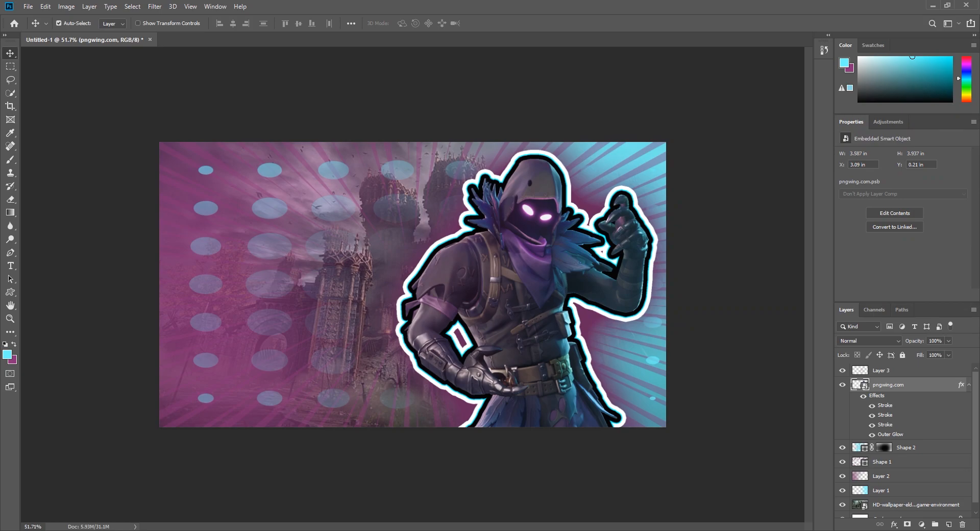
# Step: Collapse the character layer's effects list and group the character with the tint layer above it
pyautogui.click(740, 235)
pyautogui.click(938, 385)
pyautogui.click(968, 385)
pyautogui.click(740, 255)
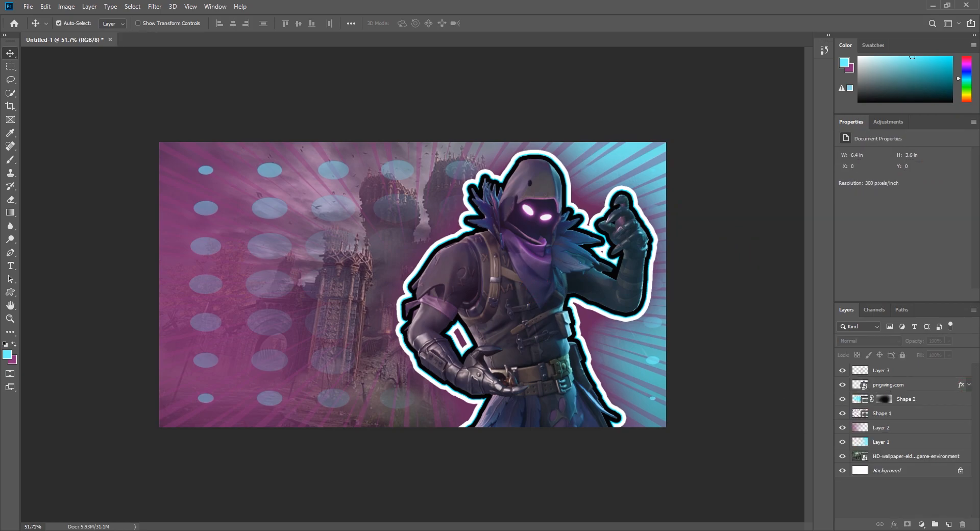
pyautogui.click(888, 384)
pyautogui.keyDown('ctrl'); pyautogui.click(880, 370); pyautogui.keyUp('ctrl')
pyautogui.hotkey('ctrl', 'g')
# Step: In the Camera Raw filter on the character, set Exposure +0.50, Contrast +9, Shadows +25, Whites +9 and Blacks -33
pyautogui.click(896, 397)
pyautogui.hotkey('ctrl', 'shift', 'a')
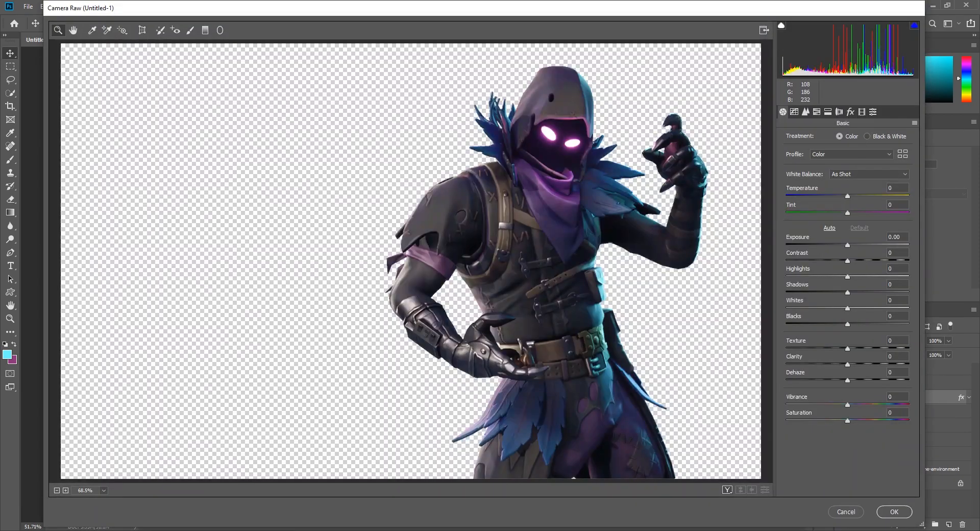
pyautogui.moveTo(847, 196); pyautogui.dragTo(859, 196)
pyautogui.doubleClick(858, 196)
pyautogui.moveTo(847, 244); pyautogui.dragTo(826, 323)
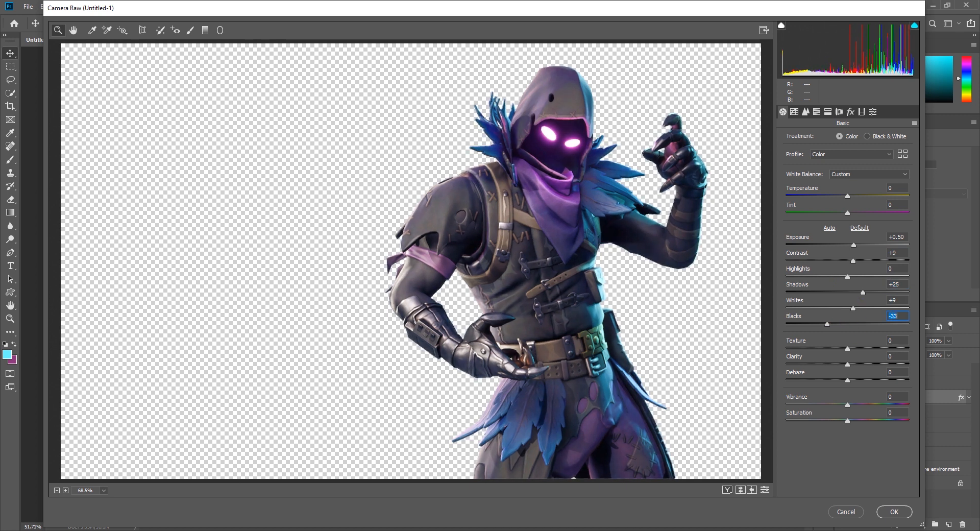
# Step: In the HSL hue adjustments, set Reds to -97, Oranges to +100, Yellows to -88 and Greens to -100
pyautogui.click(817, 112)
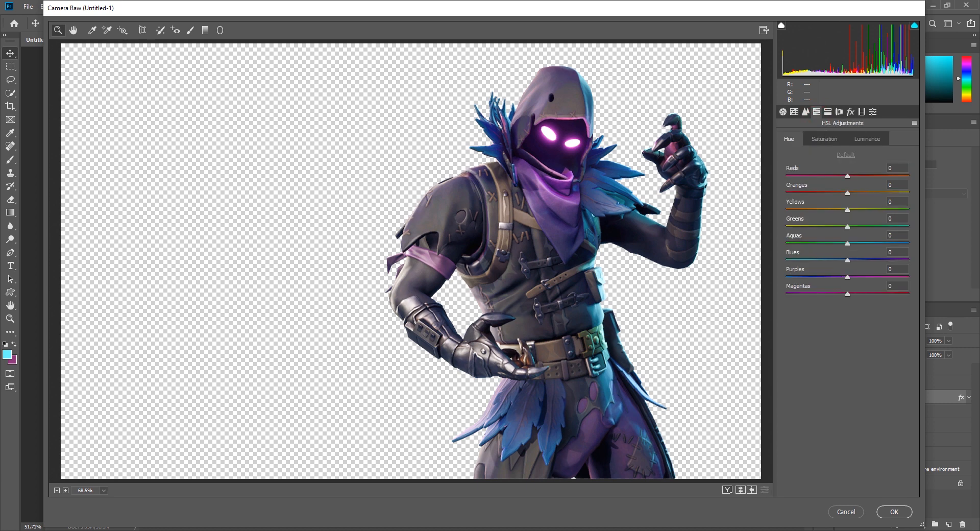
pyautogui.moveTo(847, 193); pyautogui.dragTo(908, 193)
pyautogui.press('Tab')
pyautogui.write('-35')
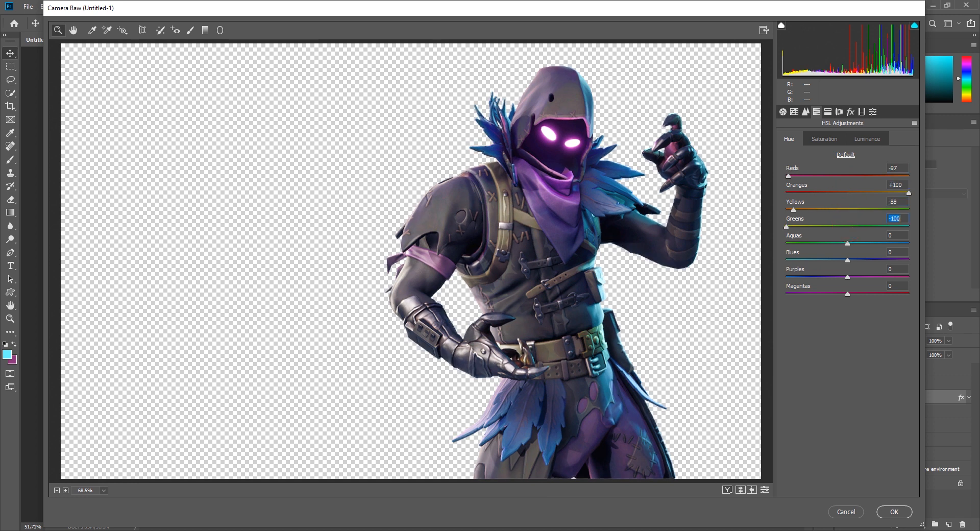
# Step: Set the hue of Aquas to +48, Blues to +27, Purples to -26 and Magentas to -48, and apply the filter
pyautogui.moveTo(846, 242); pyautogui.dragTo(863, 260)
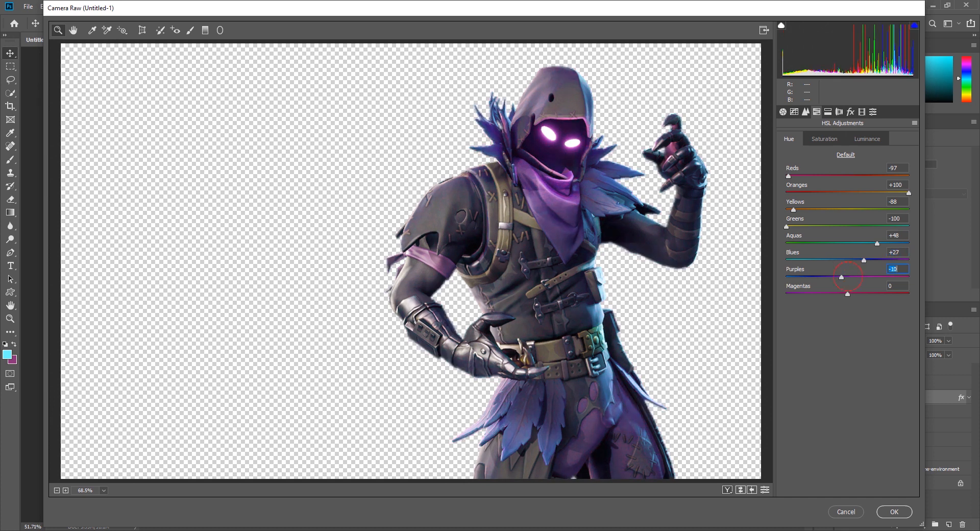
pyautogui.moveTo(847, 294); pyautogui.dragTo(818, 293)
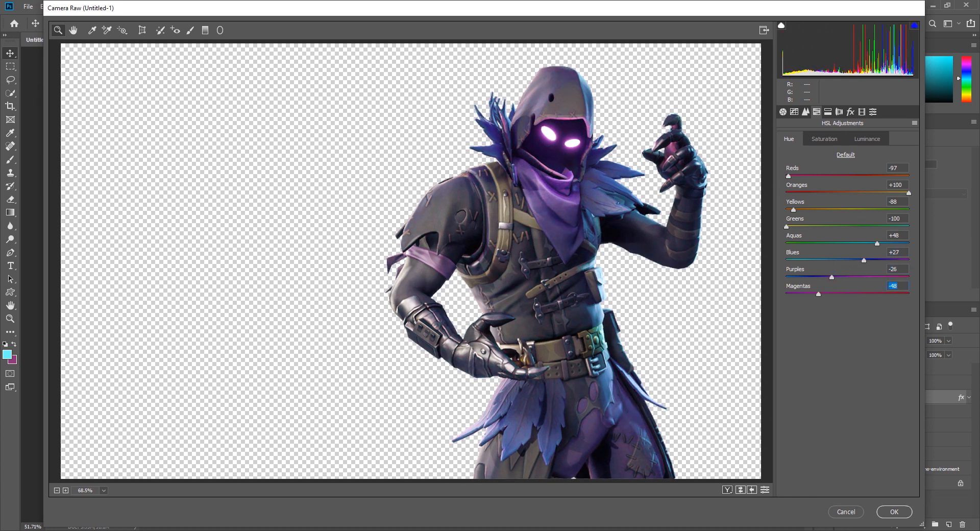
pyautogui.click(894, 512)
pyautogui.click(725, 313)
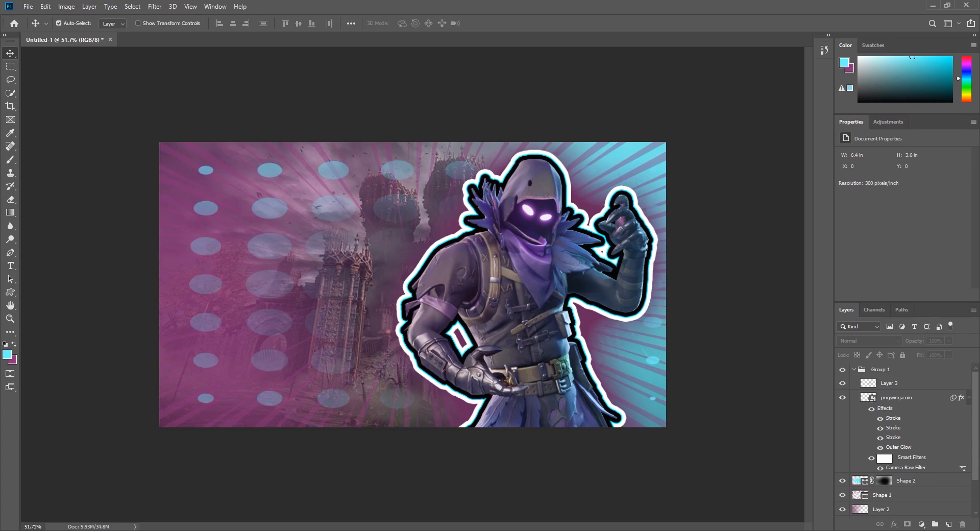
# Step: Add the text THUMBNAIL in black 12 pt Myriad Pro over the castle, beside the character
pyautogui.click(15, 265)
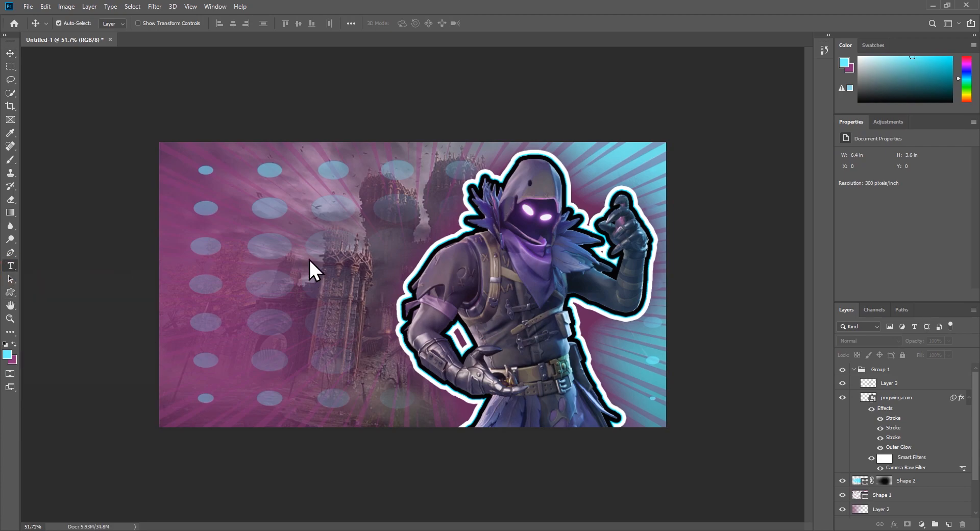
pyautogui.click(288, 243)
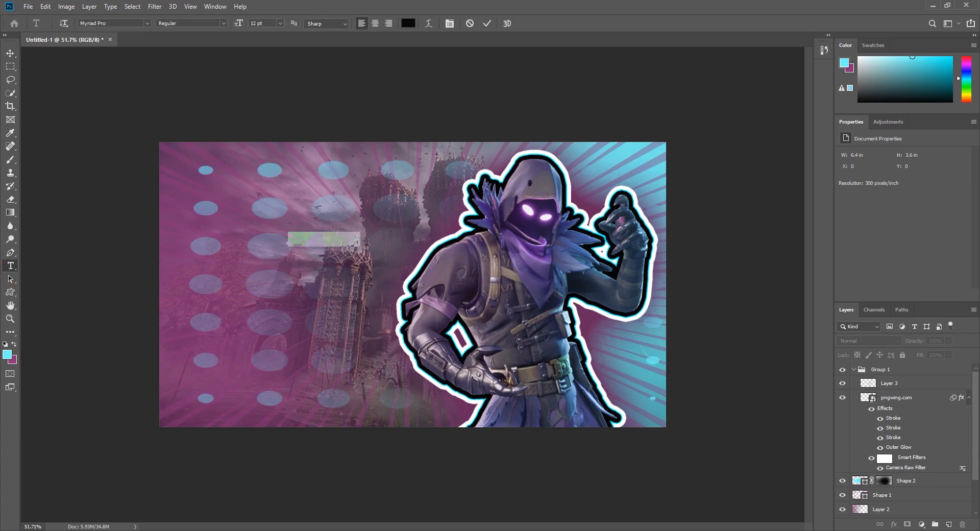
pyautogui.press('capslock')
pyautogui.write('HUMBNAIL')
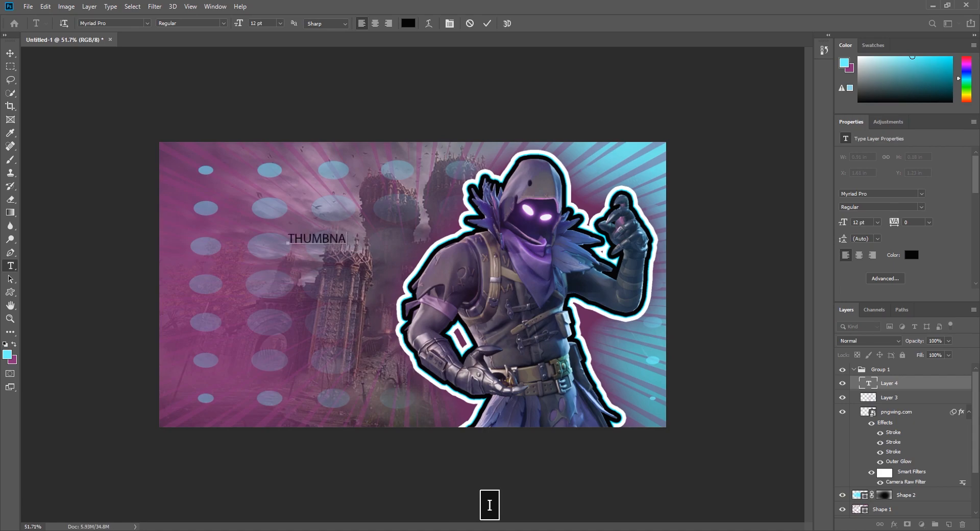
pyautogui.click(486, 23)
# Step: Add the text TEMPLATE as a separate text layer below THUMBNAIL
pyautogui.click(303, 281)
pyautogui.write('EMPLATE')
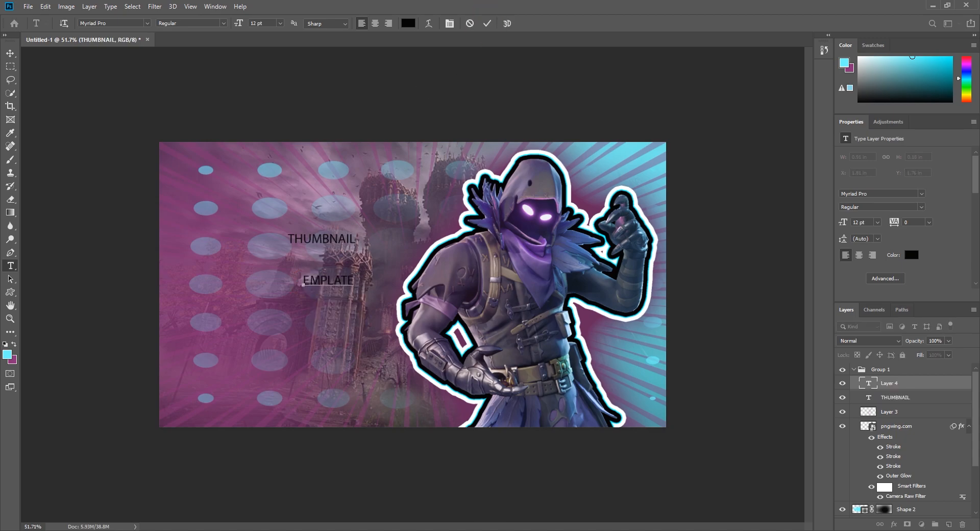
pyautogui.press('Left')
pyautogui.write('T')
pyautogui.click(486, 23)
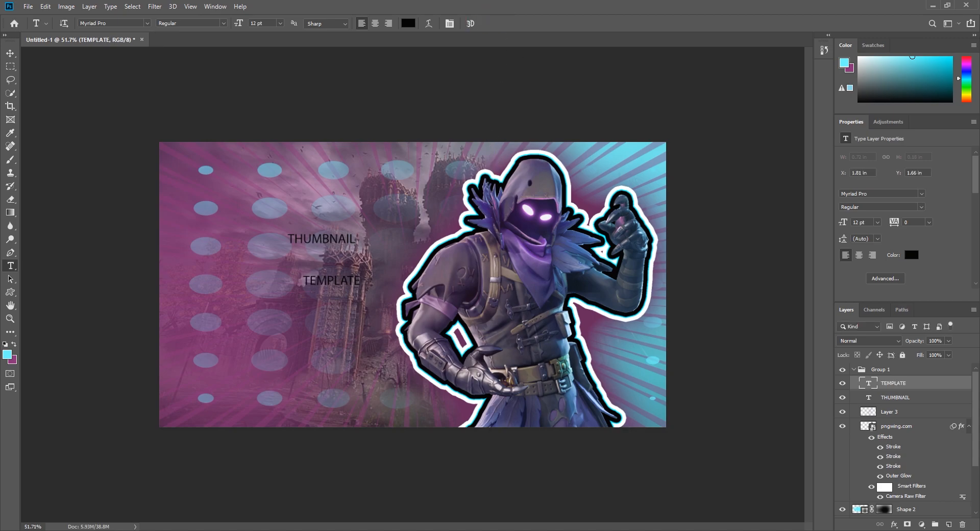
# Step: Add the text PACK as a separate text layer below TEMPLATE
pyautogui.click(332, 319)
pyautogui.write('PACK')
pyautogui.click(487, 23)
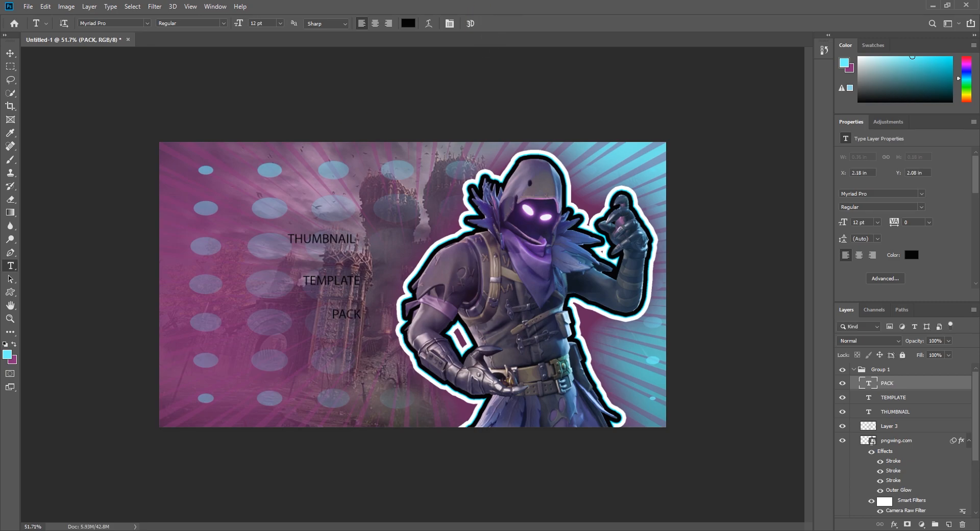
# Step: Move the three text layers out of the character group to above it, and collapse the group
pyautogui.click(10, 54)
pyautogui.click(887, 383)
pyautogui.keyDown('shift'); pyautogui.click(895, 411); pyautogui.keyUp('shift')
pyautogui.hotkey('ctrl', ']')
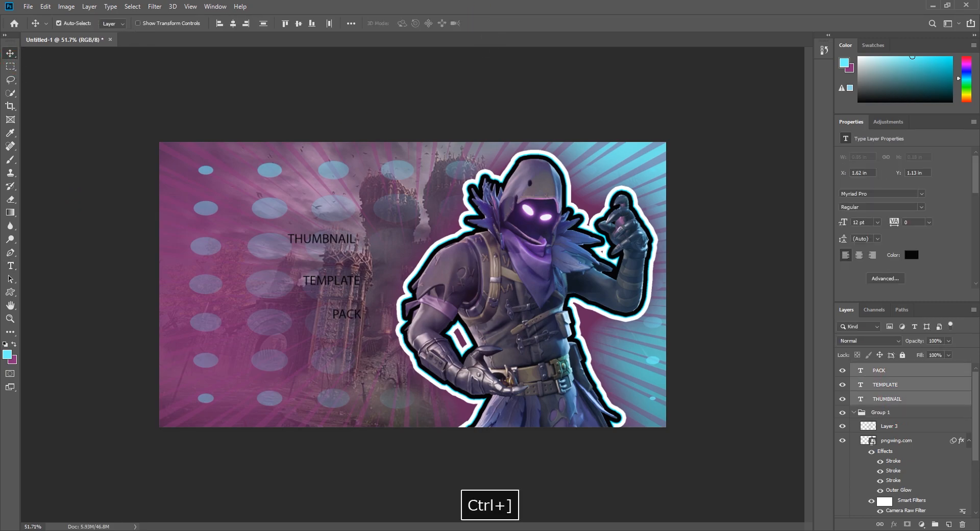
pyautogui.click(853, 412)
pyautogui.click(752, 394)
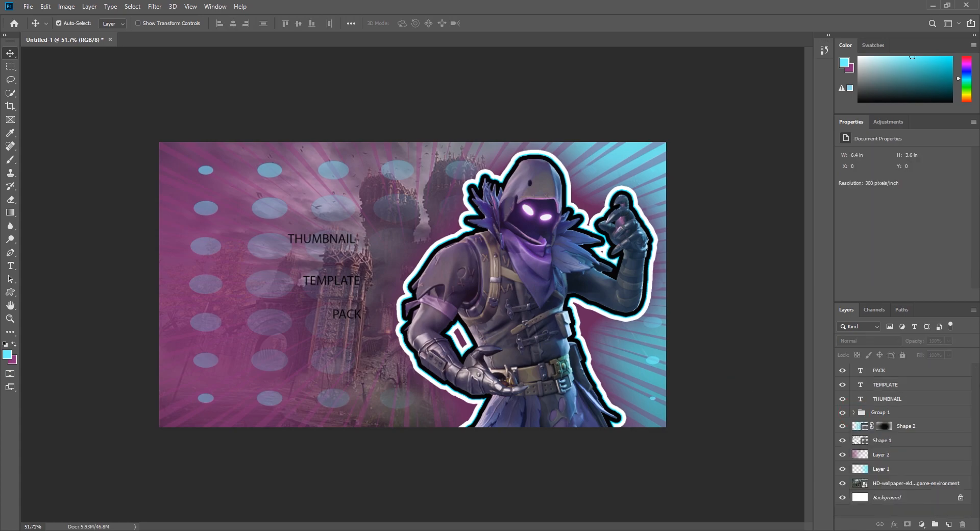
# Step: Set the THUMBNAIL text layer's font to Config Condensed Black
pyautogui.click(887, 398)
pyautogui.click(921, 194)
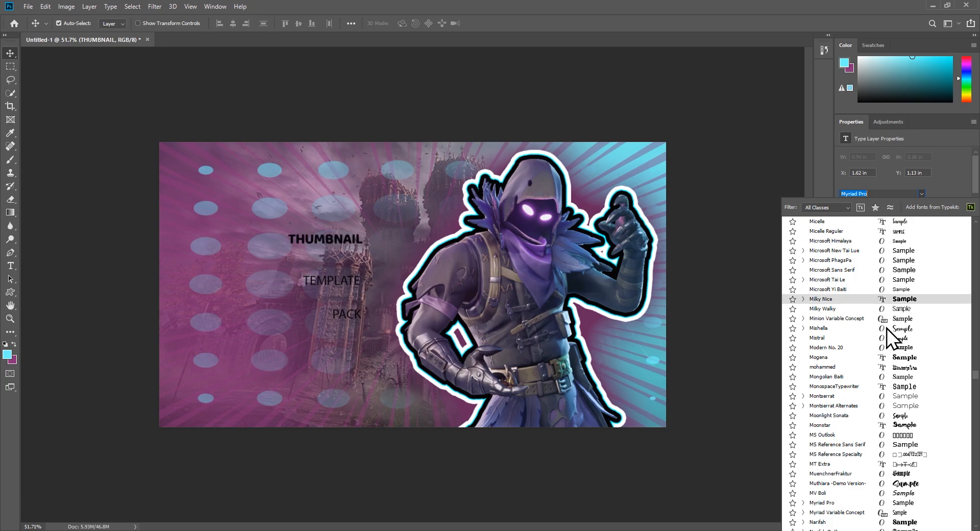
pyautogui.scroll(5, 886, 328)
pyautogui.scroll(20, 886, 329)
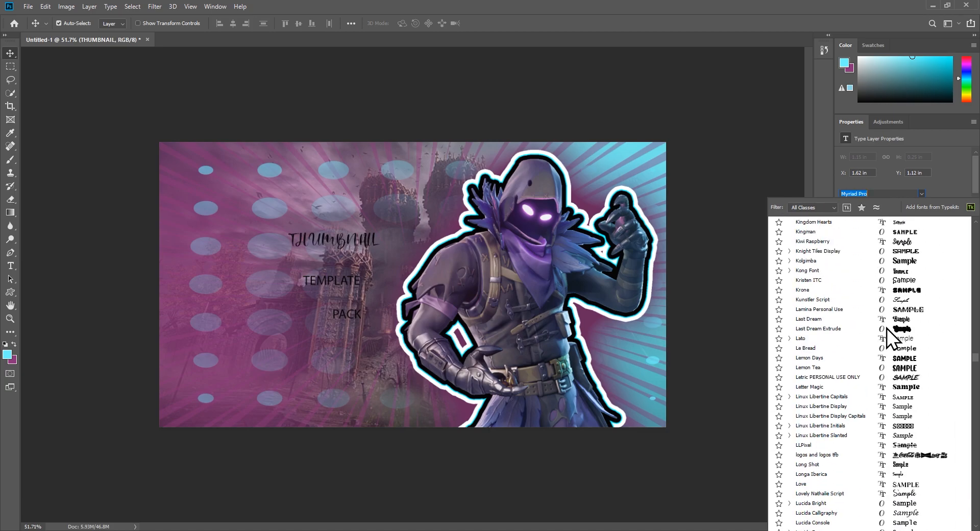
pyautogui.write('CONF')
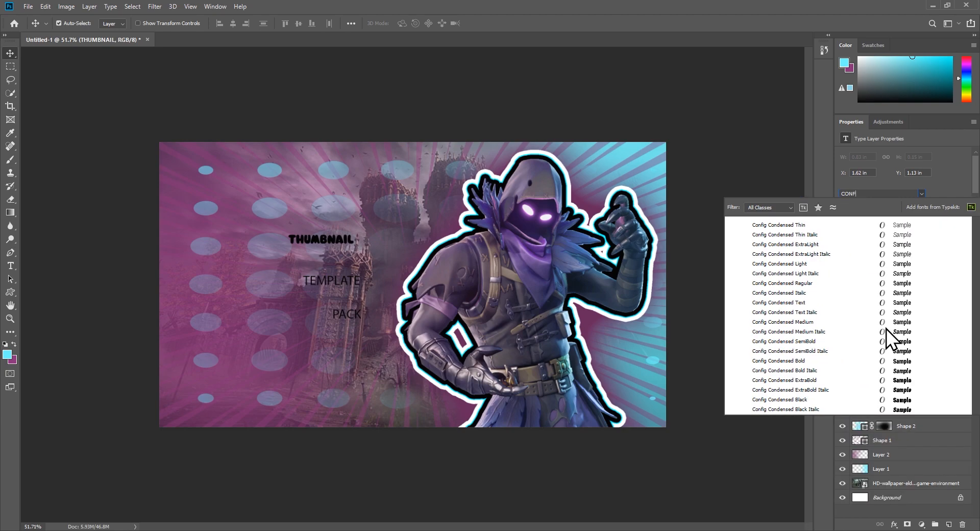
pyautogui.click(889, 400)
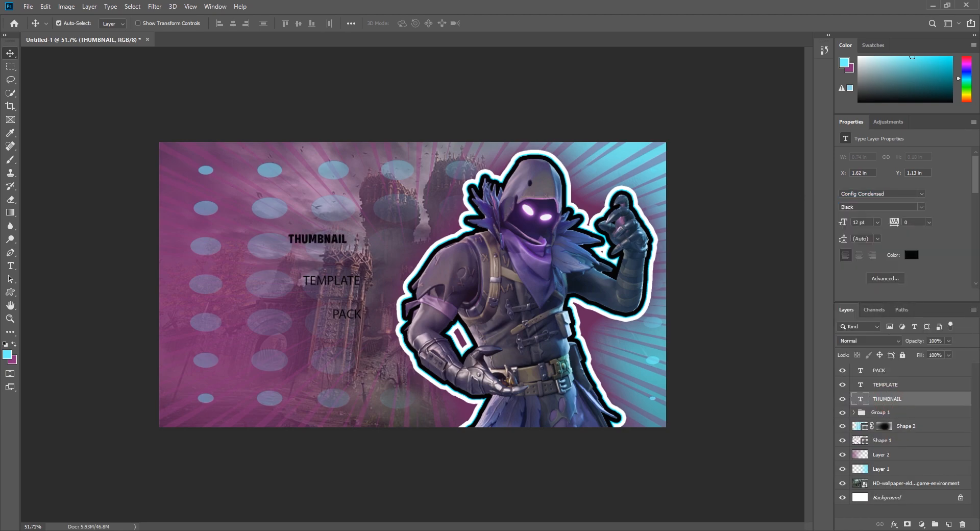
# Step: Apply the Config Condensed Black font to the TEMPLATE and PACK text layers as well
pyautogui.click(886, 193)
pyautogui.hotkey('ctrl', 'c')
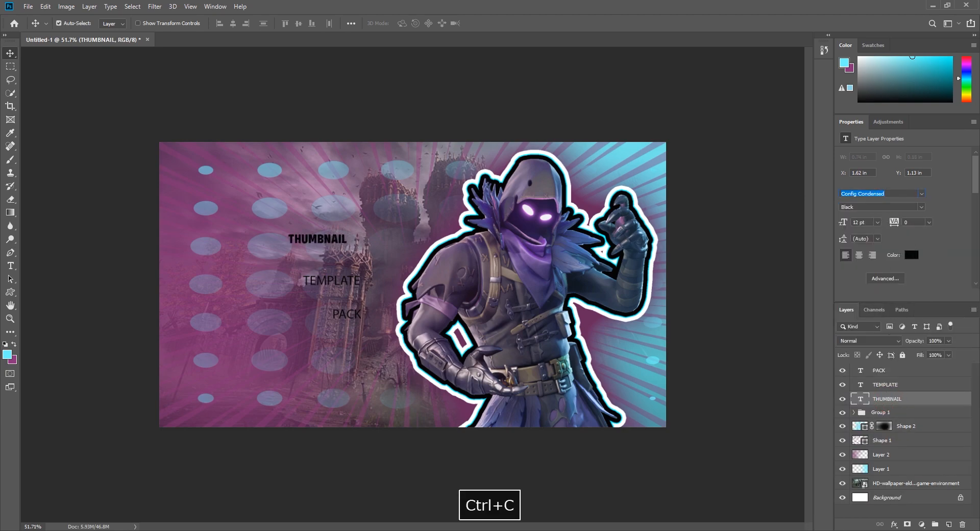
pyautogui.hotkey('alt', ']')
pyautogui.click(870, 193)
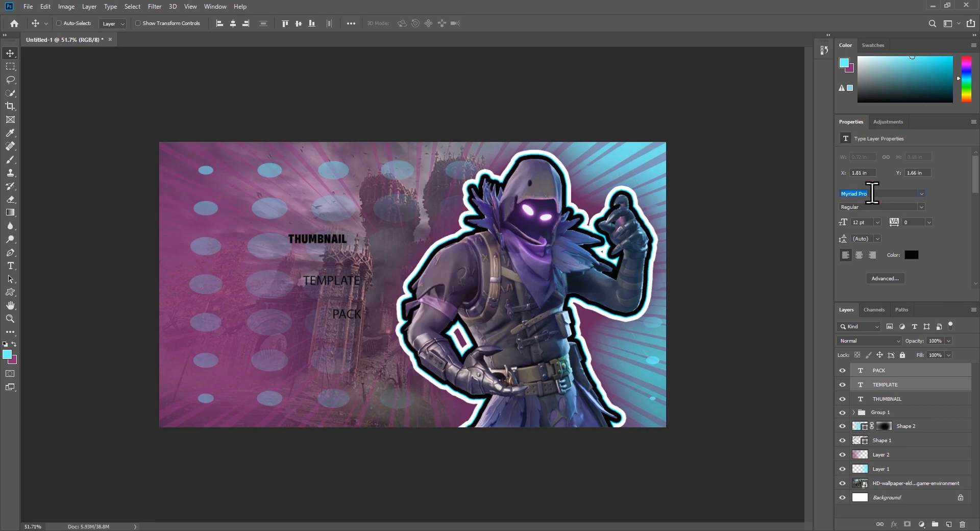
pyautogui.hotkey('ctrl', 'v')
pyautogui.click(907, 400)
pyautogui.click(715, 315)
# Step: Set the font size of the PACK, TEMPLATE and THUMBNAIL layers together to 36 pt
pyautogui.click(887, 370)
pyautogui.keyDown('shift'); pyautogui.click(888, 398); pyautogui.keyUp('shift')
pyautogui.click(877, 223)
pyautogui.click(874, 329)
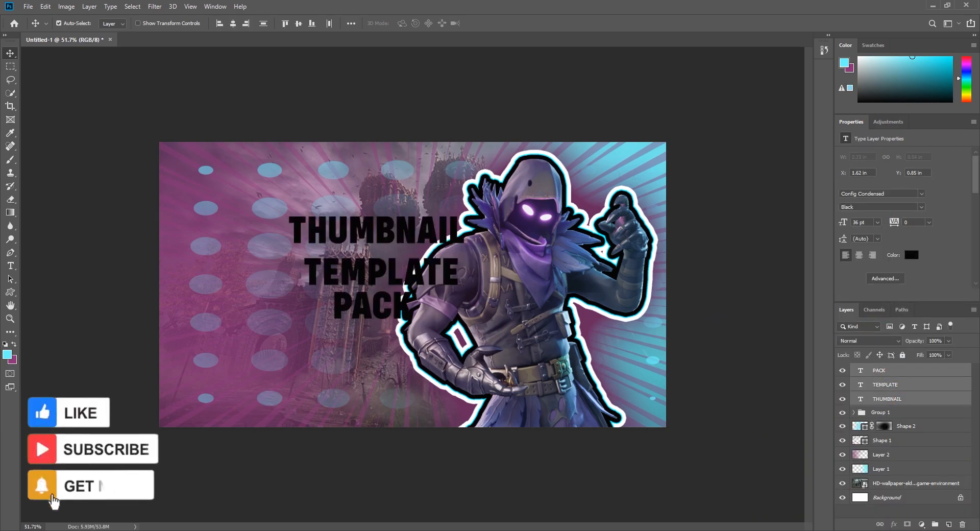
pyautogui.click(717, 301)
# Step: Move the THUMBNAIL and TEMPLATE texts left, clear of the character, and undo any accidental change to the character
pyautogui.moveTo(414, 235); pyautogui.dragTo(326, 234)
pyautogui.moveTo(374, 273); pyautogui.dragTo(291, 280)
pyautogui.click(509, 281)
pyautogui.hotkey('ctrl', 'z')
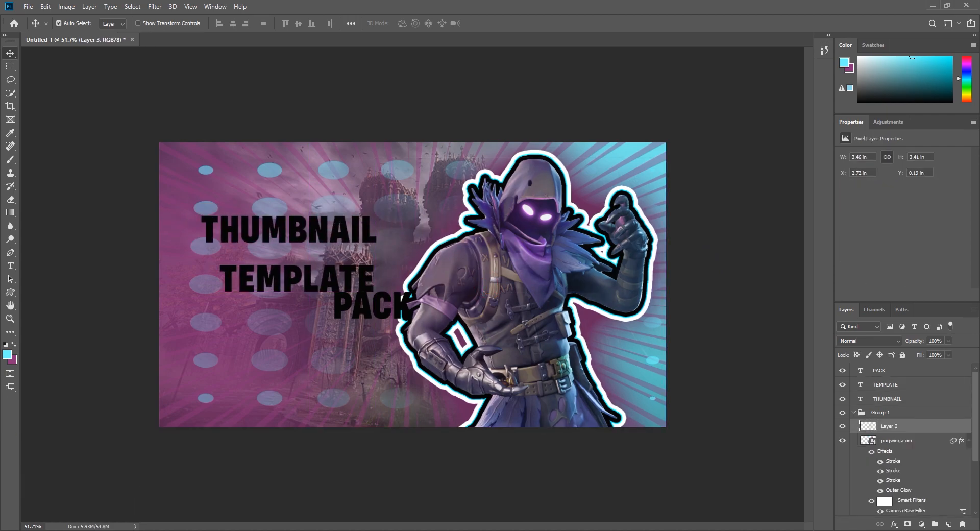
# Step: Collapse Group 1 and transform it to shift the character slightly to the right
pyautogui.click(854, 413)
pyautogui.hotkey('ctrl', 't')
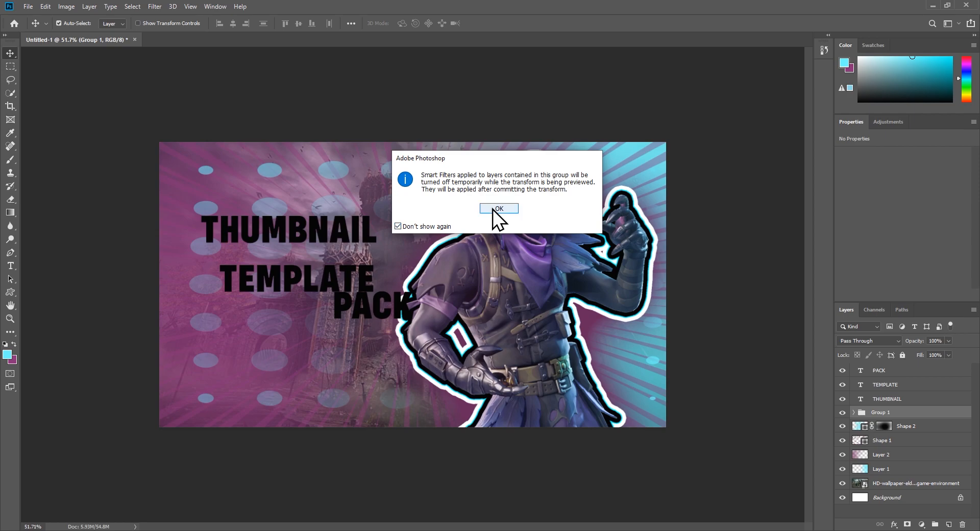
pyautogui.click(498, 208)
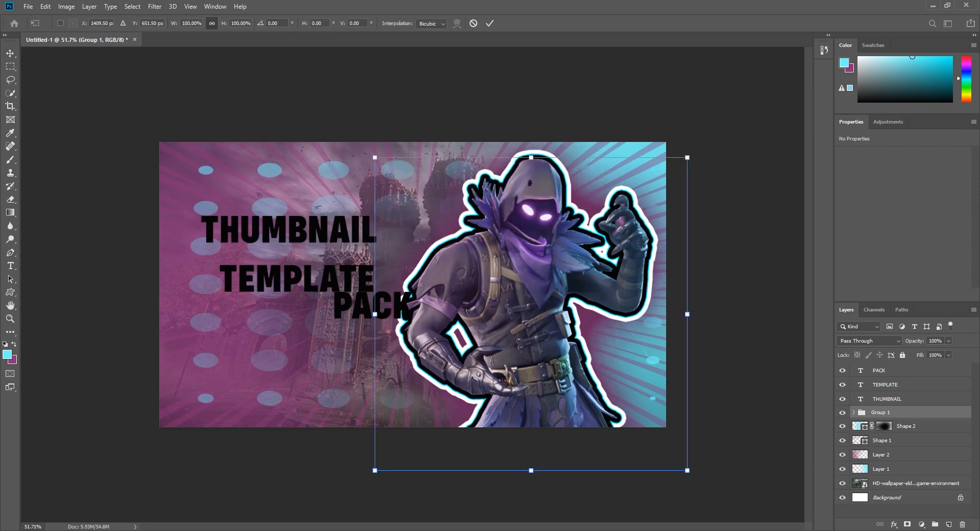
pyautogui.click(489, 24)
# Step: Link Layer 3 to the pngwing.com character layer inside Group 1
pyautogui.click(726, 265)
pyautogui.click(630, 285)
pyautogui.click(968, 440)
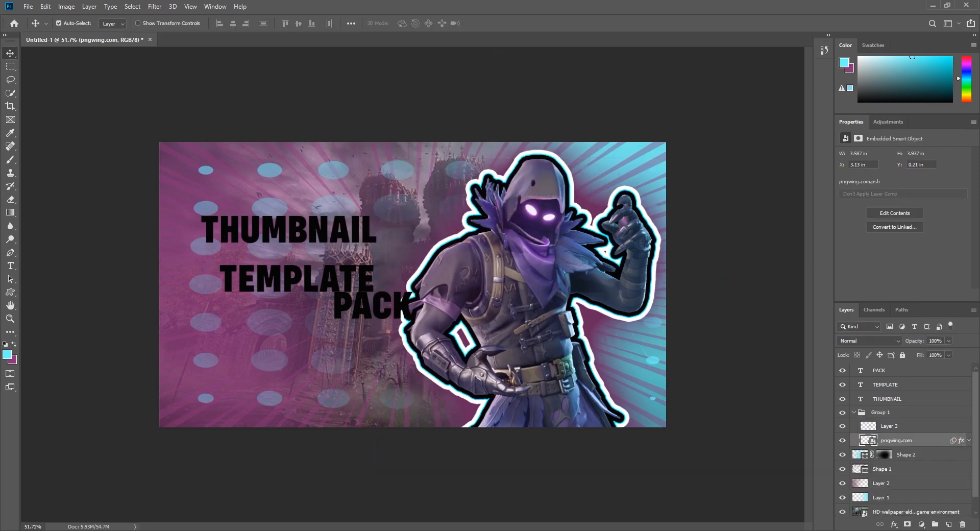
pyautogui.keyDown('ctrl'); pyautogui.click(899, 426); pyautogui.keyUp('ctrl')
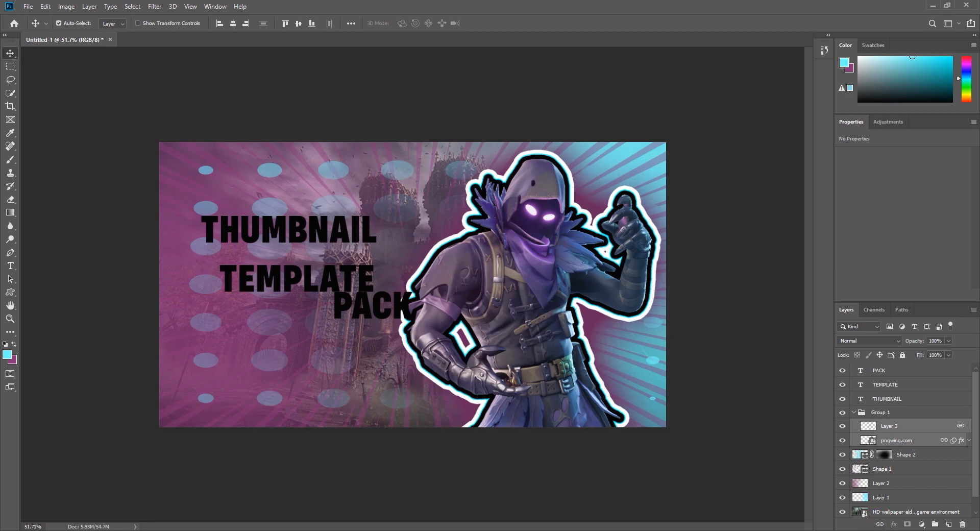
# Step: Try moving the linked character slightly down and to the left, and undo the move
pyautogui.click(727, 264)
pyautogui.click(542, 214)
pyautogui.moveTo(541, 255)
pyautogui.mouseDown()
pyautogui.moveTo(541, 239)
pyautogui.moveTo(531, 261)
pyautogui.mouseUp()
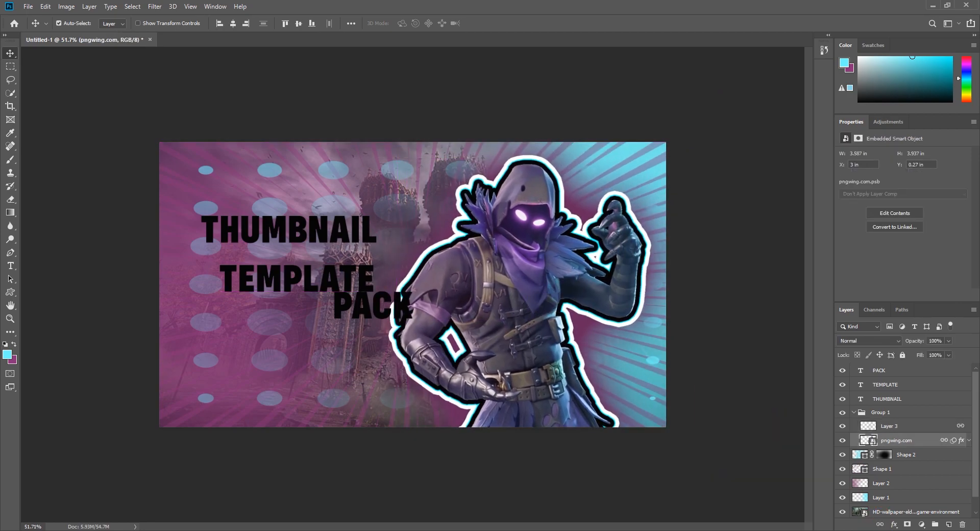
pyautogui.hotkey('ctrl', 'z')
# Step: Increase the THUMBNAIL text's font size stepwise to 48 pt
pyautogui.click(342, 234)
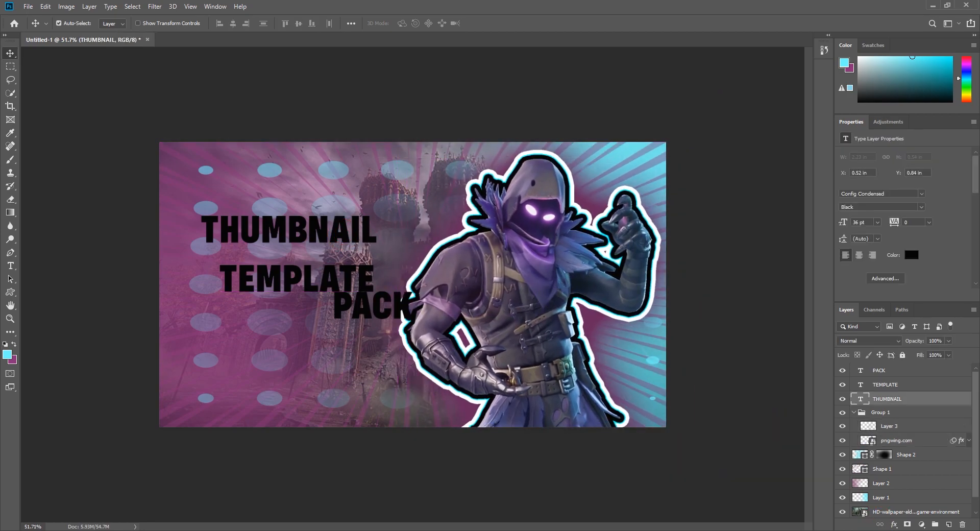
pyautogui.press('Up')
pyautogui.press('Up')
pyautogui.press('Up')
pyautogui.press('Up')
pyautogui.press('Up')
pyautogui.press('Up')
pyautogui.press('Up')
pyautogui.press('Up')
pyautogui.press('Up')
pyautogui.press('Up')
pyautogui.press('Up')
pyautogui.press('Return')
# Step: Move PACK below TEMPLATE and set both text layers to 48 pt
pyautogui.moveTo(371, 306); pyautogui.dragTo(300, 333)
pyautogui.keyDown('shift'); pyautogui.click(304, 279); pyautogui.keyUp('shift')
pyautogui.click(862, 222)
pyautogui.write('48')
pyautogui.press('Return')
pyautogui.click(745, 250)
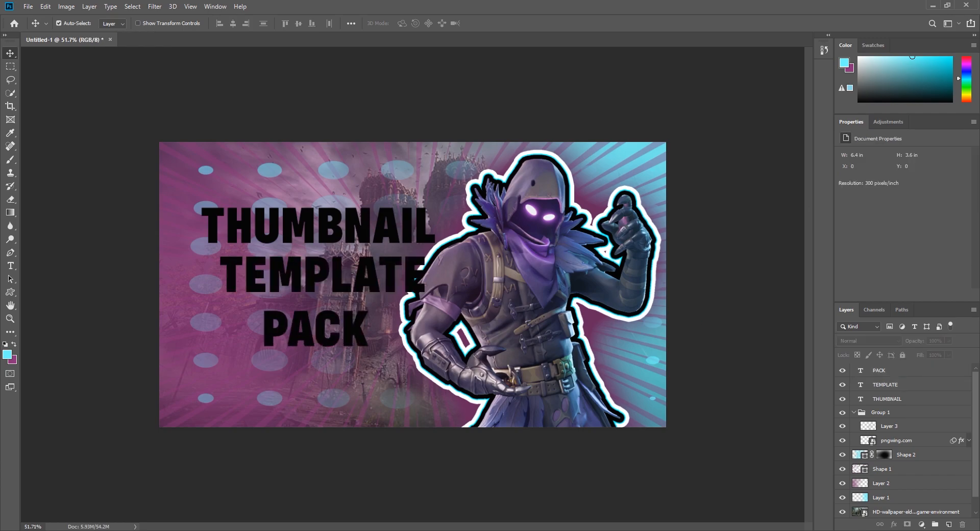
# Step: Enlarge the THUMBNAIL, TEMPLATE and PACK text layers to 60 pt
pyautogui.click(887, 398)
pyautogui.click(877, 222)
pyautogui.click(886, 352)
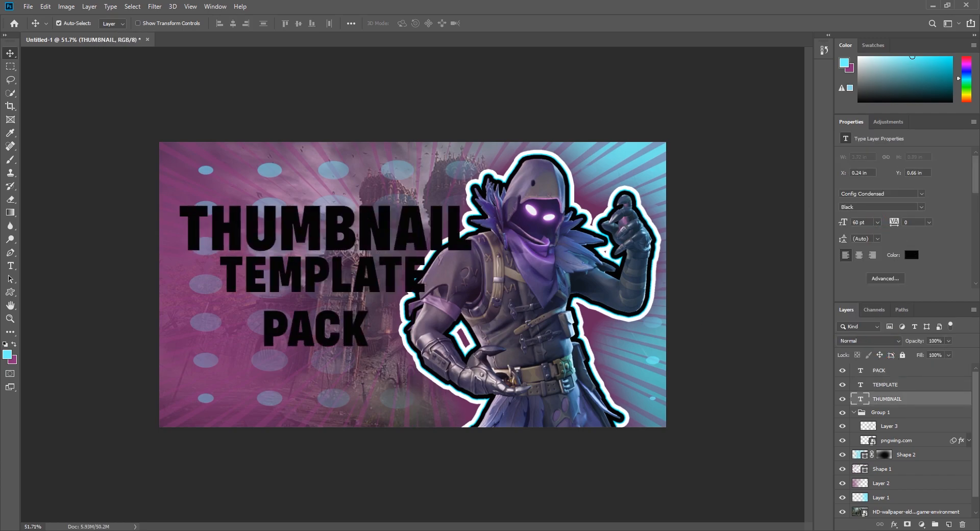
pyautogui.click(360, 278)
pyautogui.keyDown('shift'); pyautogui.click(356, 327); pyautogui.keyUp('shift')
pyautogui.click(877, 222)
pyautogui.click(879, 352)
pyautogui.click(745, 256)
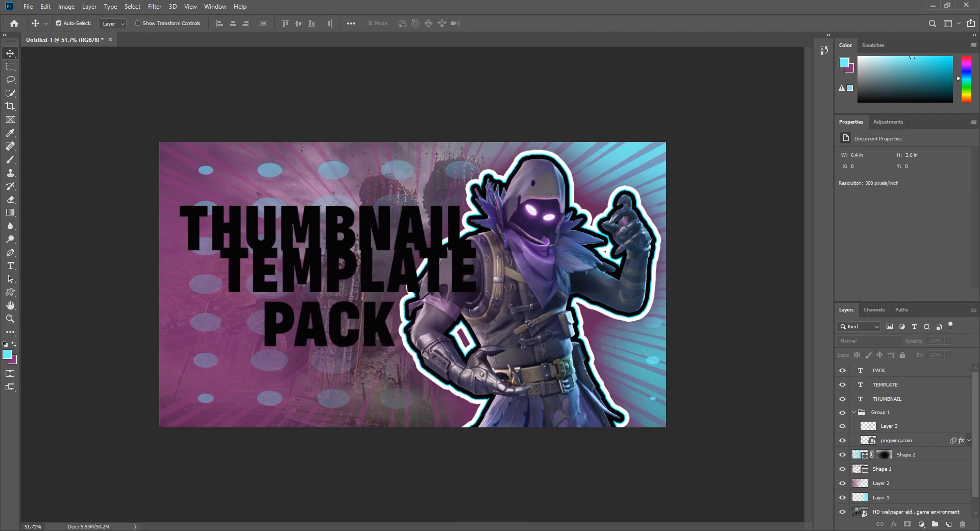
# Step: Move TEMPLATE and PACK down and left so the three words stack as separate lines under THUMBNAIL
pyautogui.moveTo(395, 276); pyautogui.dragTo(372, 291)
pyautogui.moveTo(352, 326); pyautogui.dragTo(332, 371)
pyautogui.moveTo(337, 291); pyautogui.dragTo(320, 305)
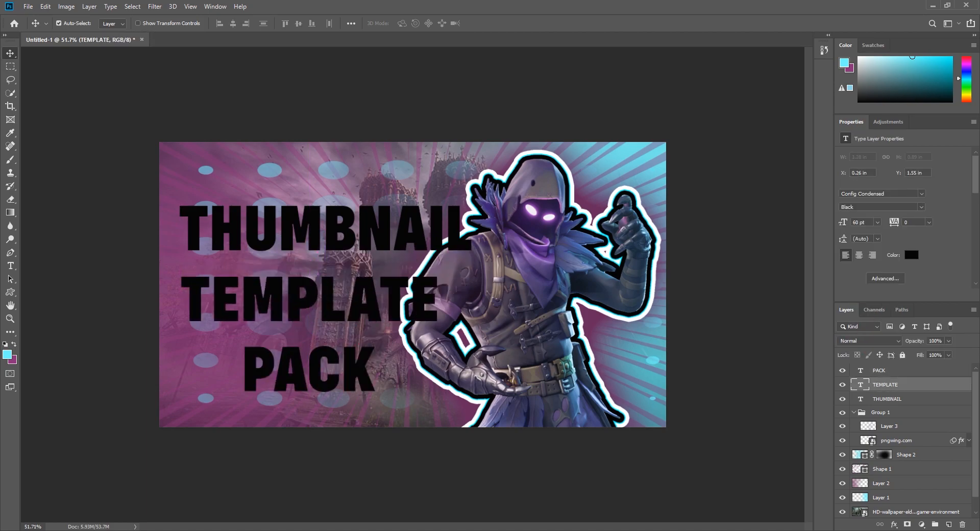
# Step: On a new top layer, paint cyan rain over the whole image with the Rain 1 brush at 1400 px and 29% flow
pyautogui.click(948, 524)
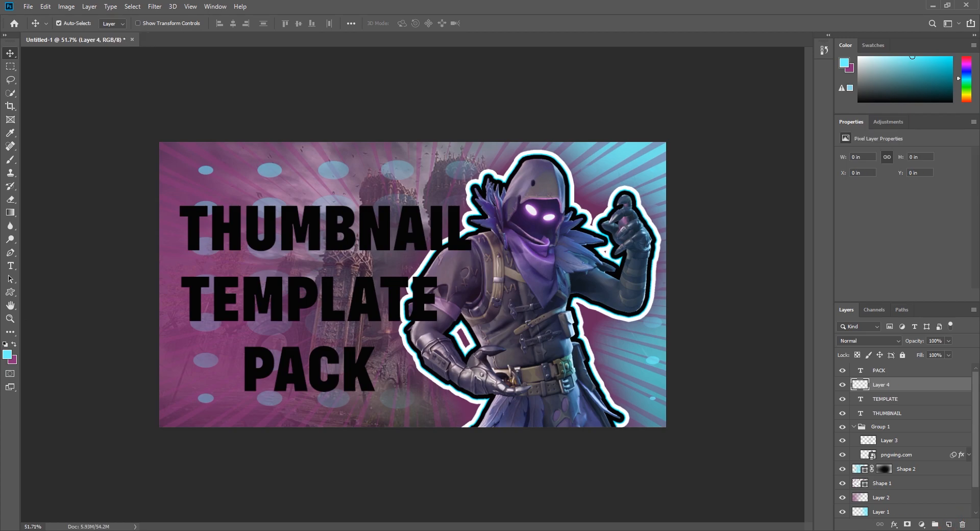
pyautogui.hotkey('ctrl', ']')
pyautogui.press('b')
pyautogui.click(73, 24)
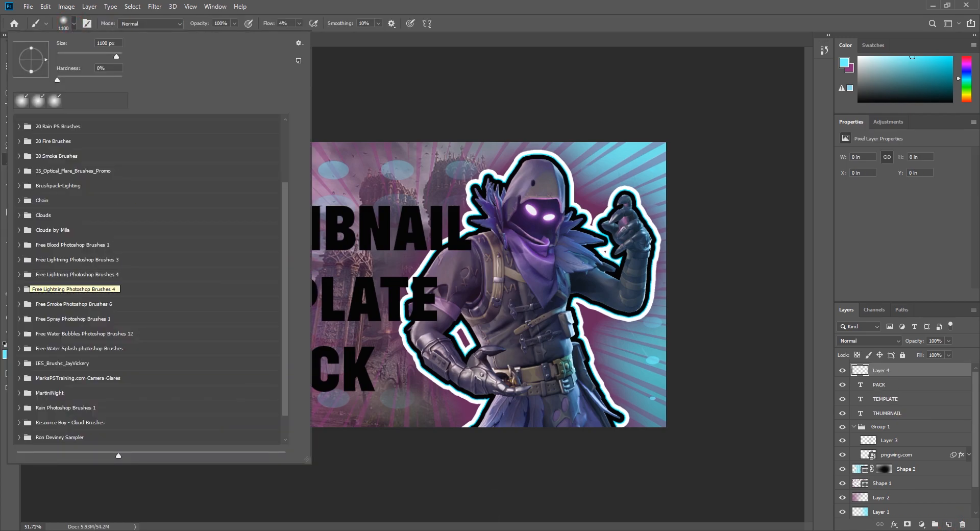
pyautogui.click(51, 259)
pyautogui.click(51, 259)
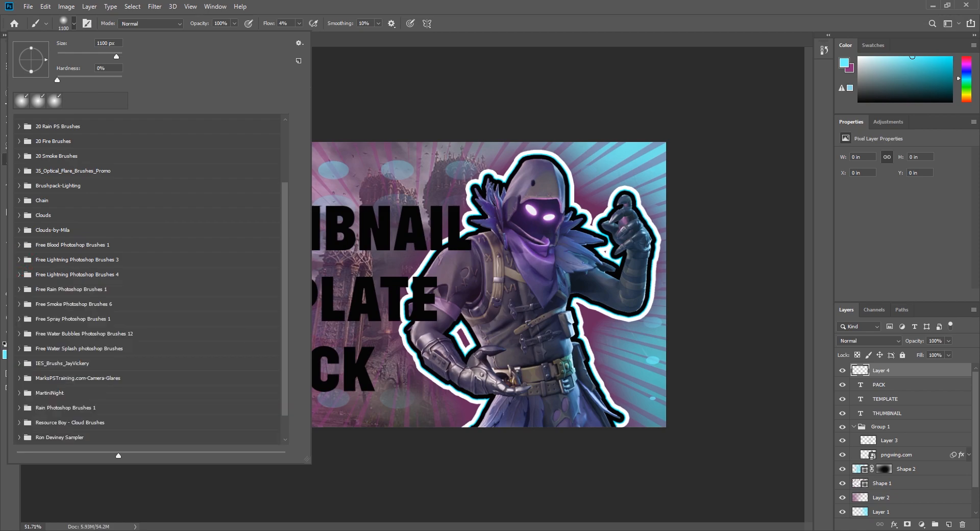
pyautogui.click(19, 289)
pyautogui.doubleClick(76, 309)
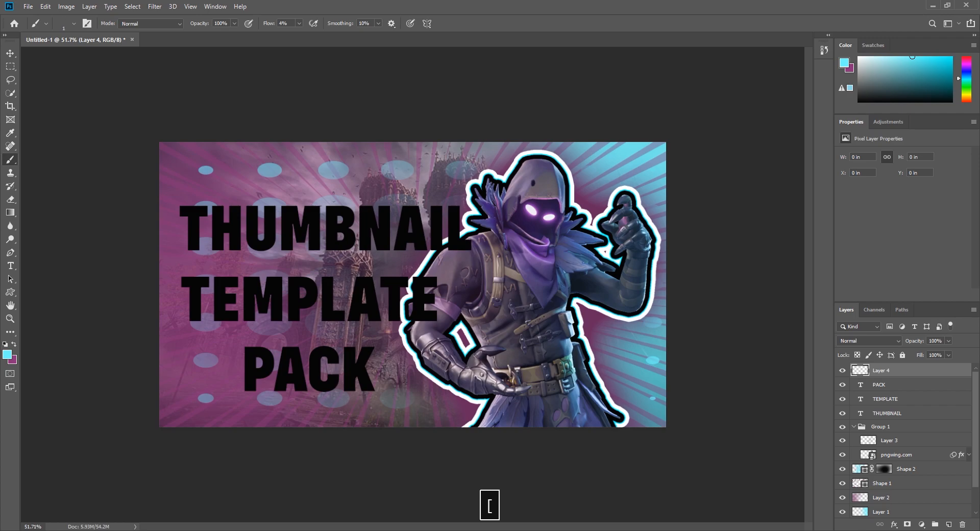
pyautogui.press('capslock')
pyautogui.click(419, 266)
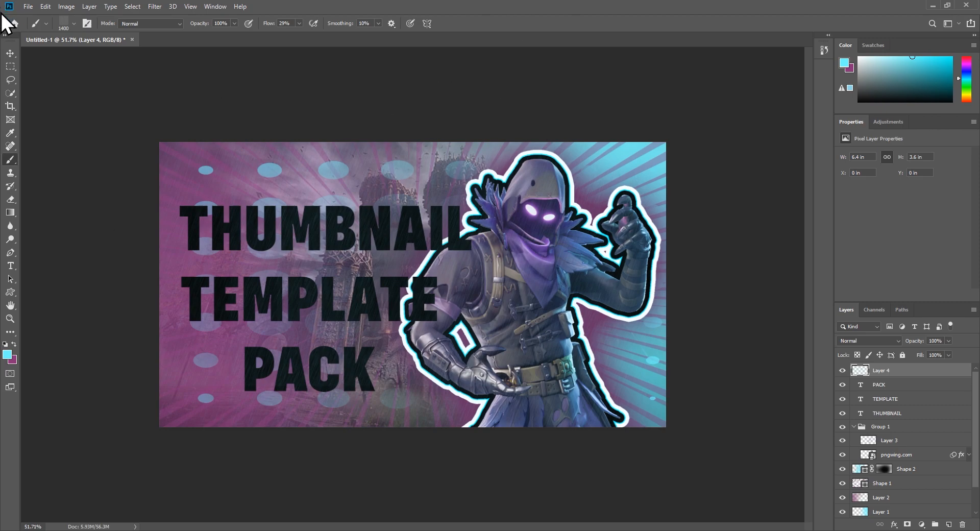
# Step: Move the rain layer below the three text layers, directly above Group 1
pyautogui.click(10, 53)
pyautogui.hotkey('ctrl', '[')
pyautogui.hotkey('ctrl', '[')
pyautogui.hotkey('ctrl', '[')
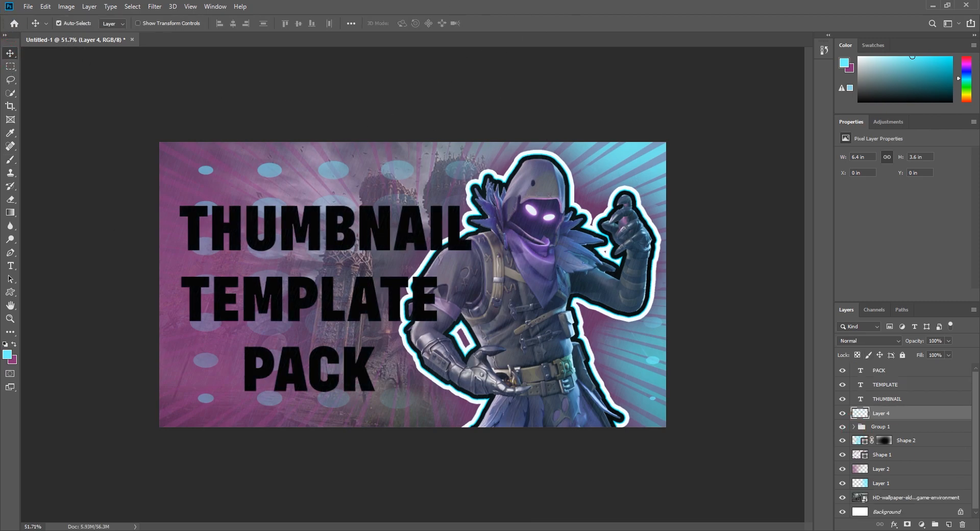
# Step: Add a new layer above the rain layer and choose a brush from the MartiniNight set
pyautogui.click(948, 524)
pyautogui.press('b')
pyautogui.click(74, 23)
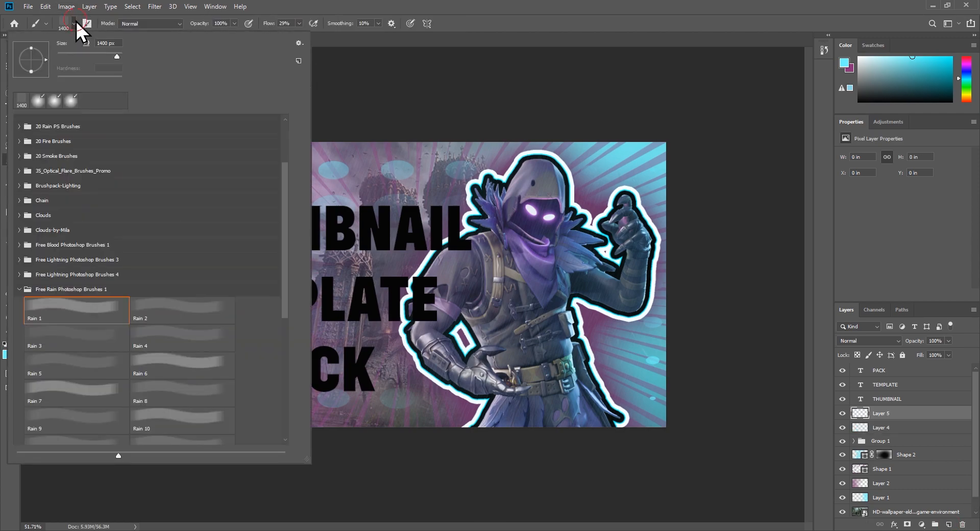
pyautogui.click(20, 289)
pyautogui.scroll(-2, 151, 280)
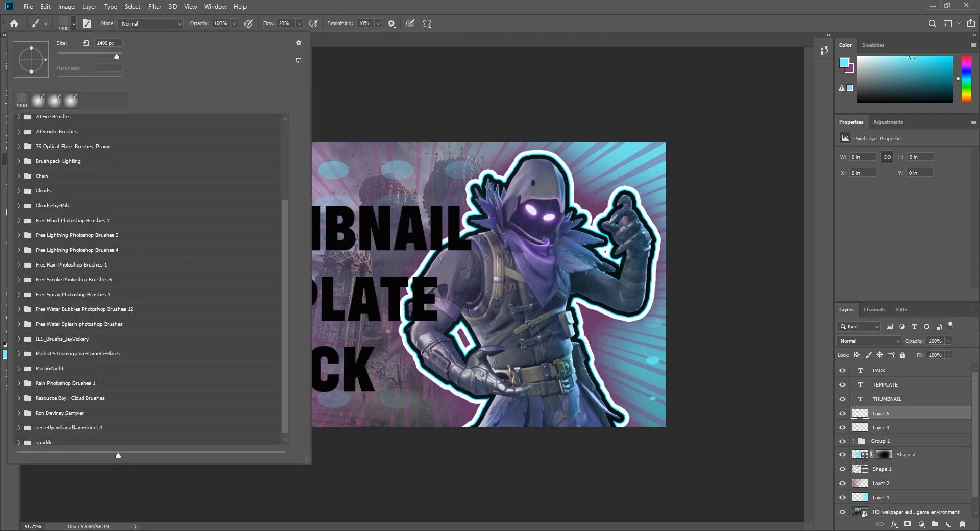
pyautogui.click(19, 368)
pyautogui.click(181, 416)
# Step: Undo the oversized test stamp, reduce the brush to 600 px and stamp cyan textures over the character and background
pyautogui.click(496, 53)
pyautogui.hotkey('ctrl', 'z')
pyautogui.press('[')
pyautogui.press('[')
pyautogui.press('[')
pyautogui.press('[')
pyautogui.press('[')
pyautogui.press('[')
pyautogui.press('[')
pyautogui.press('[')
pyautogui.press('[')
pyautogui.press('[')
pyautogui.press('[')
pyautogui.press('[')
pyautogui.press('[')
pyautogui.press('[')
pyautogui.press('[')
pyautogui.press('[')
pyautogui.press('[')
pyautogui.press('[')
pyautogui.press('[')
pyautogui.click(190, 72)
pyautogui.click(147, 302)
pyautogui.click(710, 306)
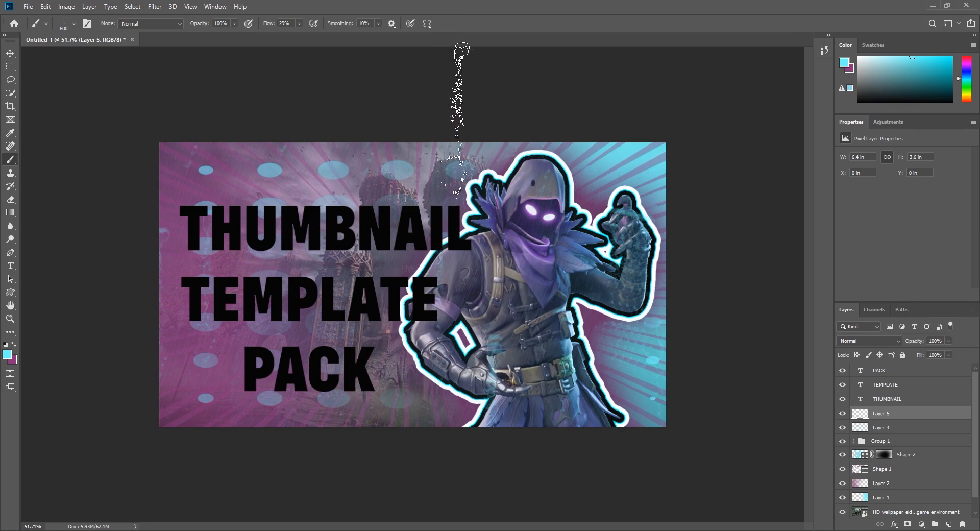
pyautogui.click(172, 410)
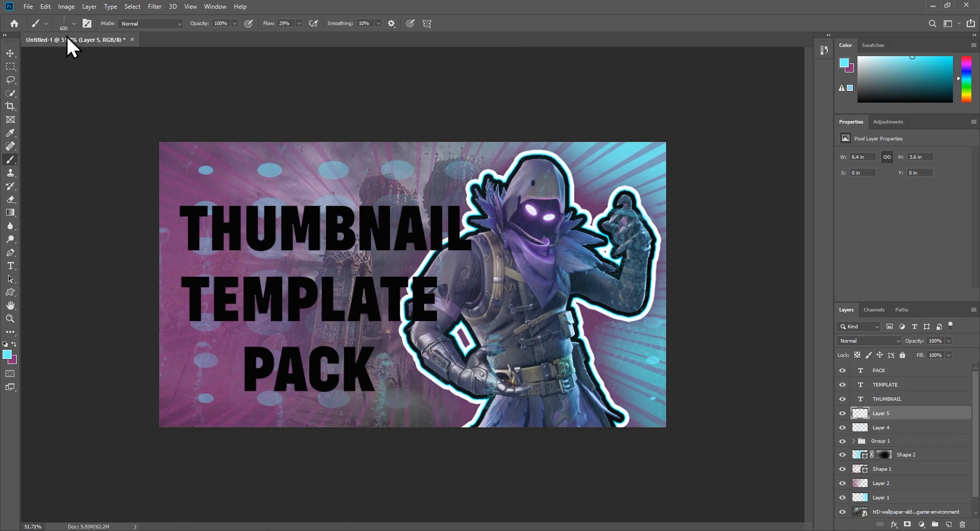
# Step: Add another new layer and choose brush 62 from the Free Water Bubbles Photoshop Brushes 12 set
pyautogui.click(74, 24)
pyautogui.hotkey('ctrl', 'shift', 'alt', 'n')
pyautogui.click(74, 24)
pyautogui.click(19, 368)
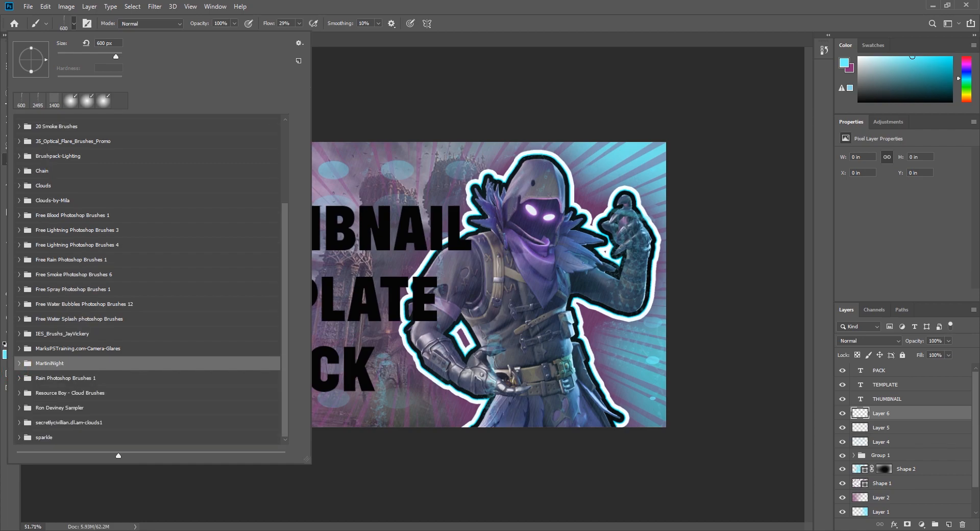
pyautogui.click(19, 304)
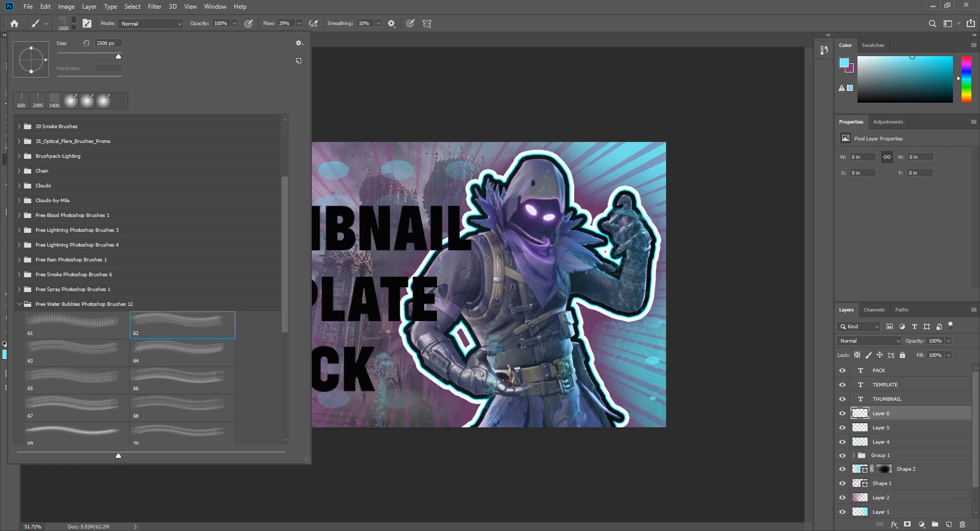
pyautogui.press('Return')
# Step: Reduce the brush to 400 px and paint cyan splatters along the lower edge of the image
pyautogui.press('[')
pyautogui.press('[')
pyautogui.press('[')
pyautogui.press('[')
pyautogui.press('[')
pyautogui.press('[')
pyautogui.press('[')
pyautogui.press('[')
pyautogui.press('[')
pyautogui.press('[')
pyautogui.press(']')
pyautogui.moveTo(230, 434)
pyautogui.mouseDown()
pyautogui.moveTo(557, 448)
pyautogui.moveTo(230, 416)
pyautogui.mouseUp()
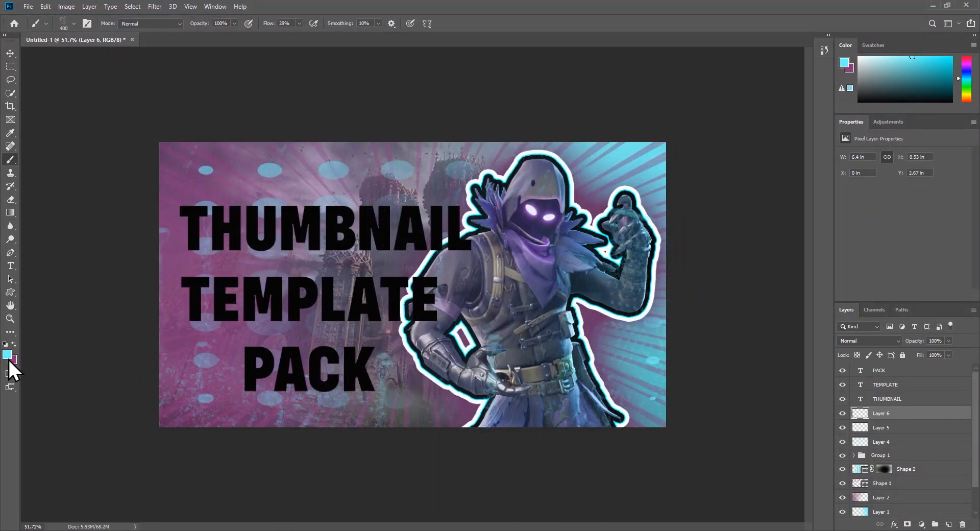
# Step: Swap the foreground colour to purple and paint splatters up the left side of the image
pyautogui.press('x')
pyautogui.moveTo(164, 393)
pyautogui.mouseDown()
pyautogui.moveTo(142, 415)
pyautogui.moveTo(601, 460)
pyautogui.moveTo(518, 441)
pyautogui.moveTo(622, 372)
pyautogui.moveTo(449, 398)
pyautogui.moveTo(306, 352)
pyautogui.moveTo(204, 303)
pyautogui.mouseUp()
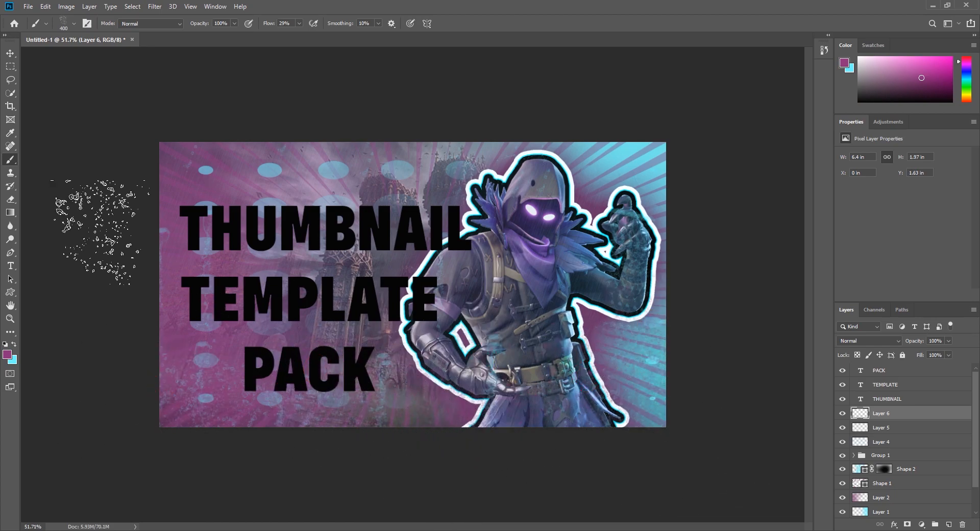
pyautogui.click(10, 53)
# Step: Add a new layer above Layer 6 and choose a brush from the Free Lightning Photoshop Brushes 4 set
pyautogui.click(948, 524)
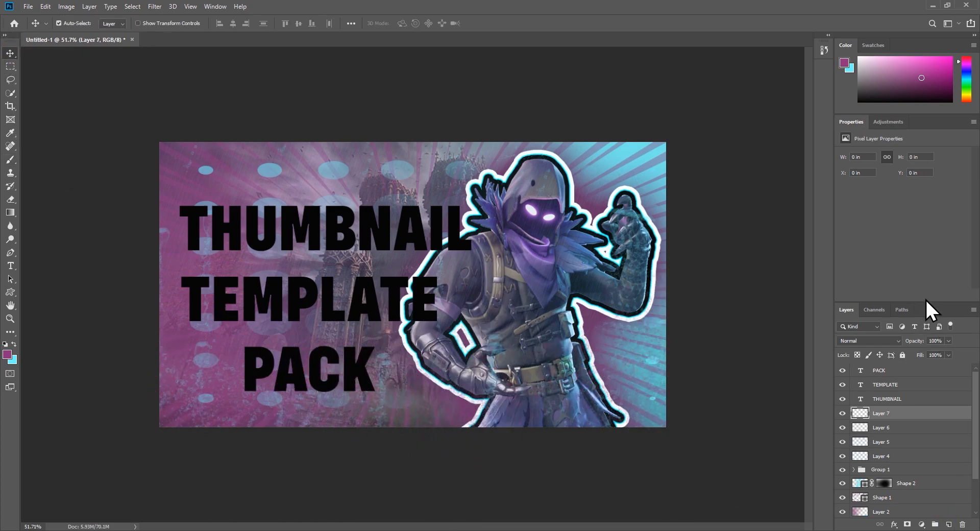
pyautogui.moveTo(924, 298); pyautogui.dragTo(919, 251)
pyautogui.press('b')
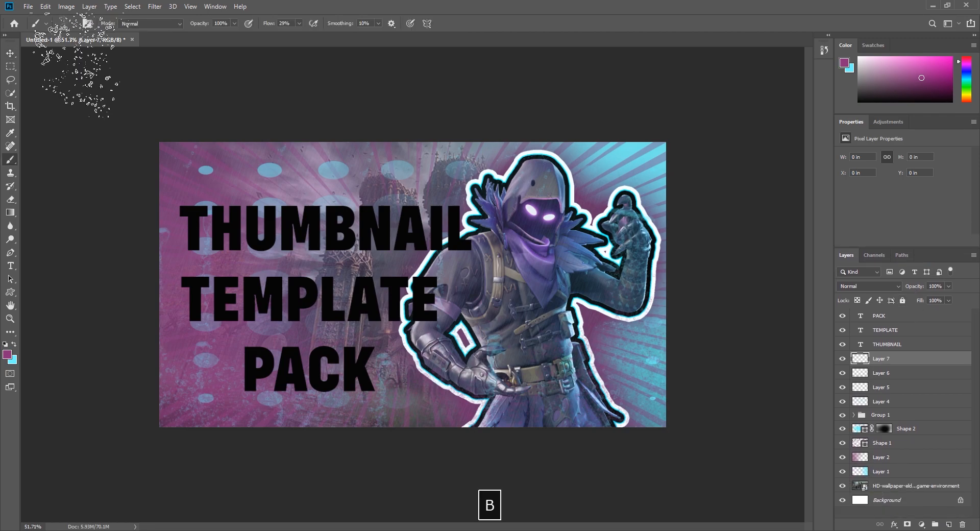
pyautogui.click(75, 24)
pyautogui.click(19, 304)
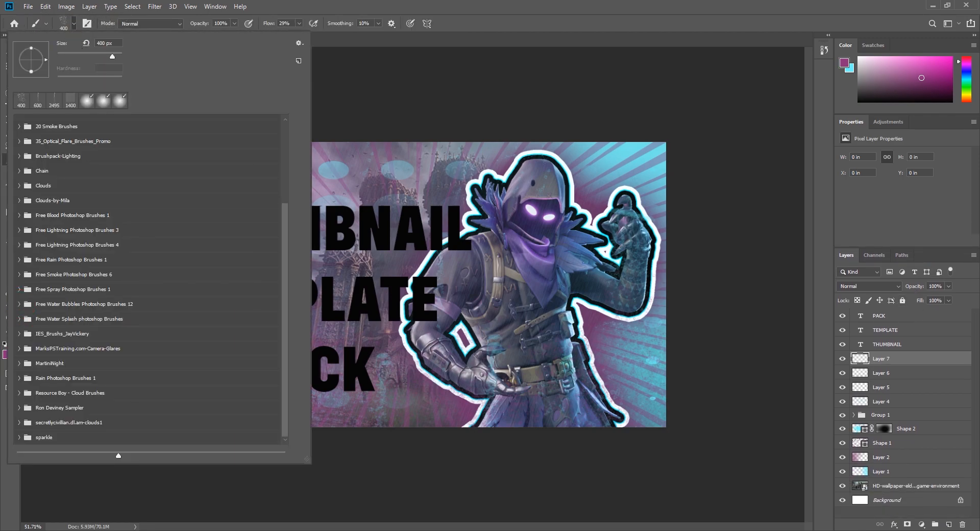
pyautogui.scroll(1, 148, 279)
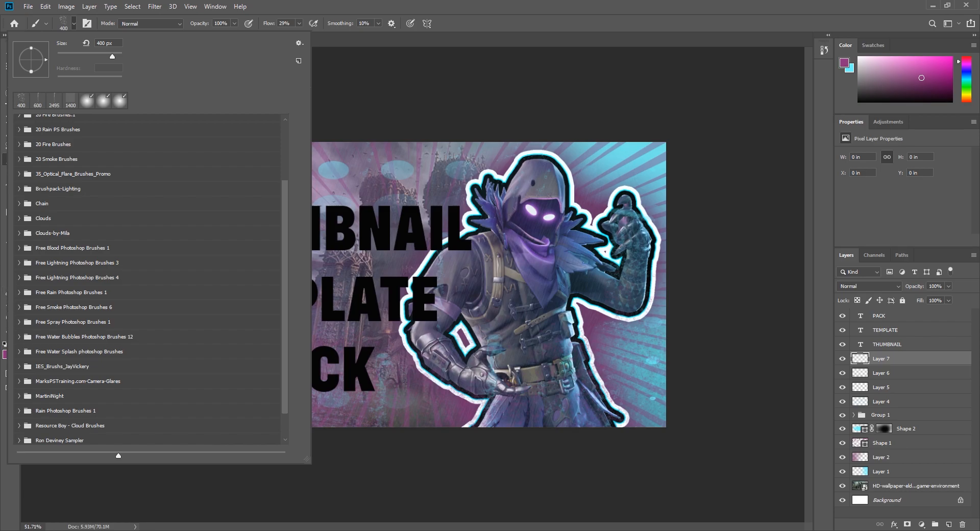
pyautogui.click(19, 277)
pyautogui.doubleClick(183, 328)
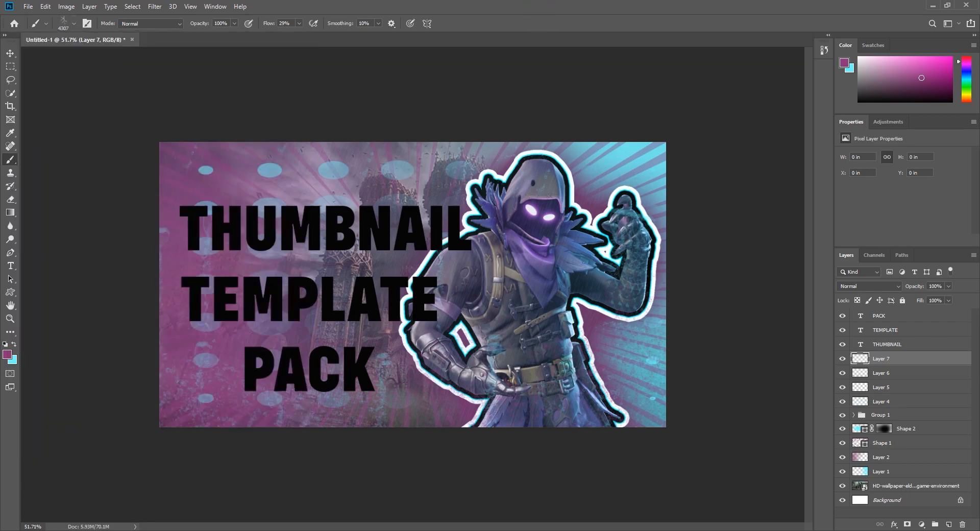
# Step: Reduce the lightning brush to 1200 px and stamp it in purple over the upper part of the title area
pyautogui.press('[')
pyautogui.press('[')
pyautogui.press('[')
pyautogui.press('[')
pyautogui.press('[')
pyautogui.press('[')
pyautogui.press('[')
pyautogui.press('[')
pyautogui.press('[')
pyautogui.press('[')
pyautogui.press('[')
pyautogui.press('[')
pyautogui.press('[')
pyautogui.press('[')
pyautogui.press('[')
pyautogui.press('[')
pyautogui.press('[')
pyautogui.press('[')
pyautogui.press('[')
pyautogui.press('[')
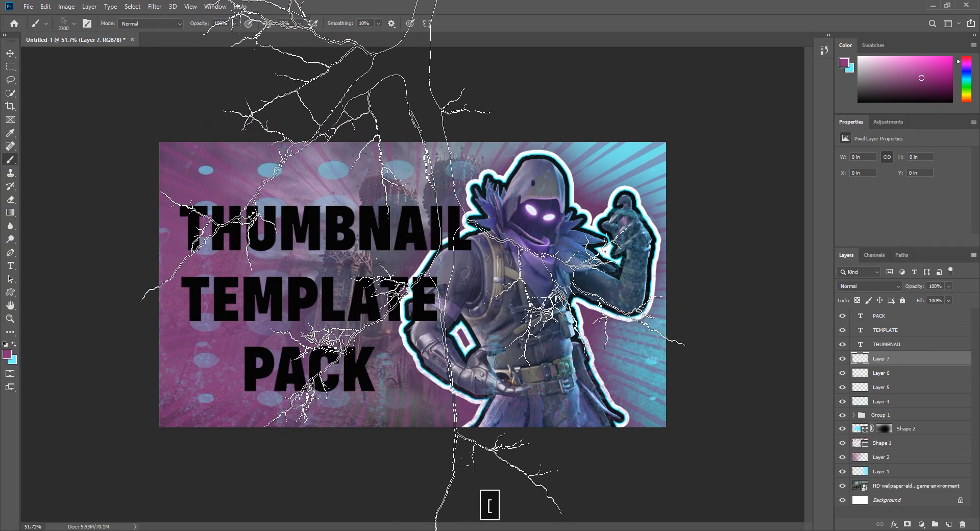
pyautogui.click(295, 253)
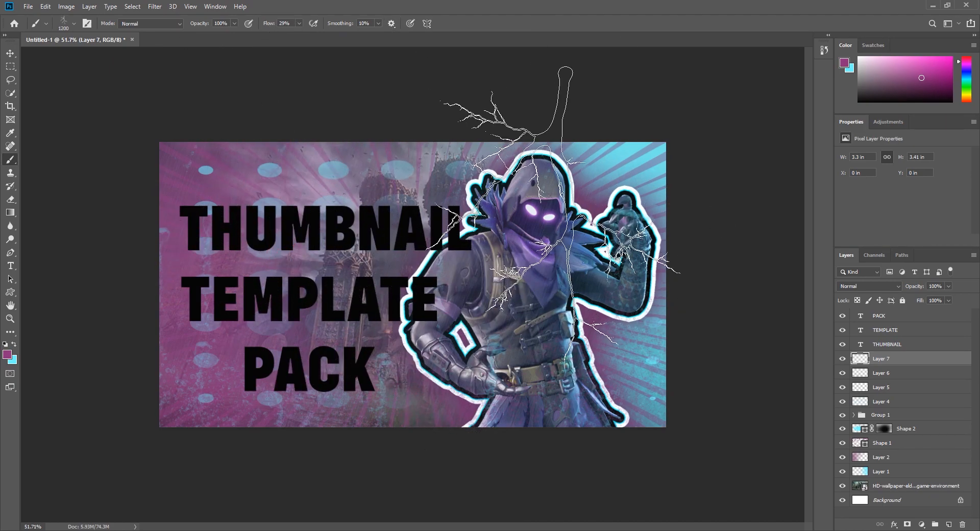
# Step: Reset the colours to black and white, stamp lightning over the background and character, and undo the last stamp
pyautogui.click(5, 344)
pyautogui.click(300, 219)
pyautogui.click(555, 170)
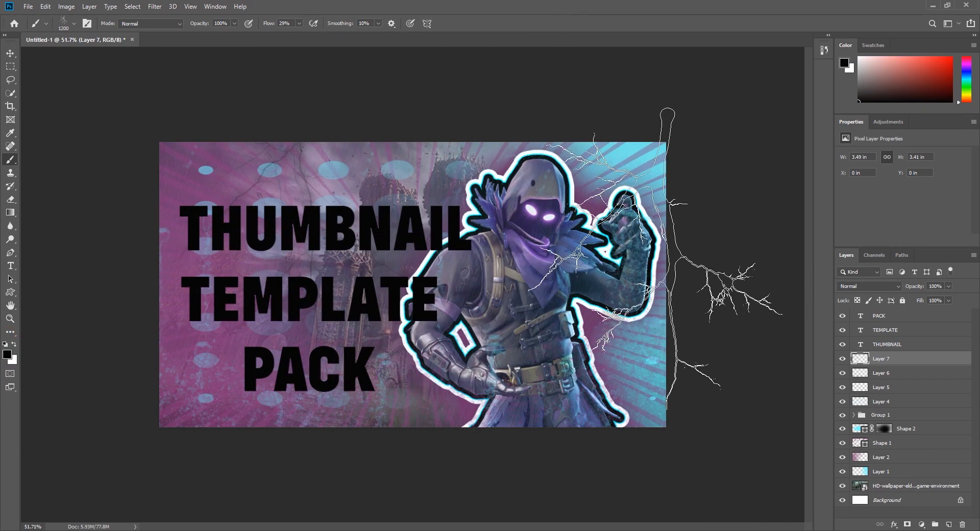
pyautogui.hotkey('ctrl', 'z')
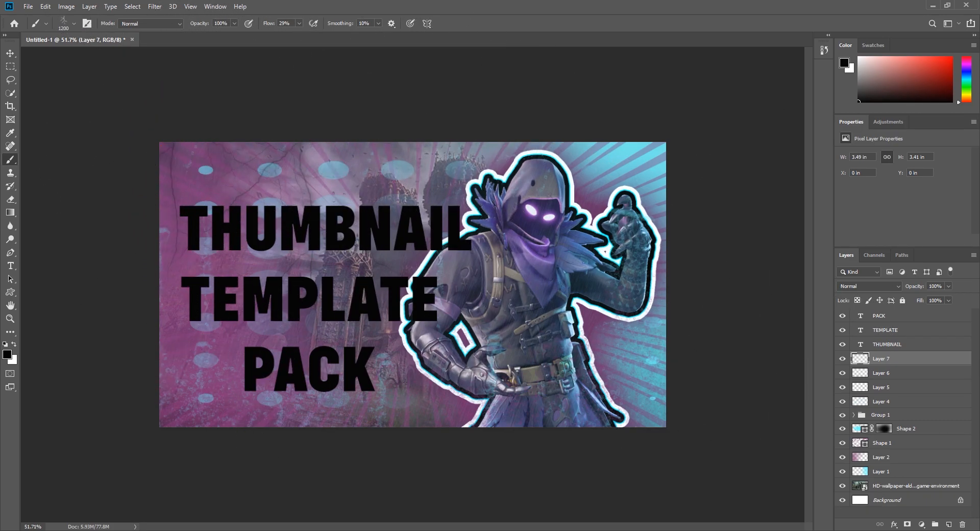
# Step: Add a new layer directly above Shape 2 and stamp black lightning across the upper background behind the character
pyautogui.click(908, 428)
pyautogui.click(948, 524)
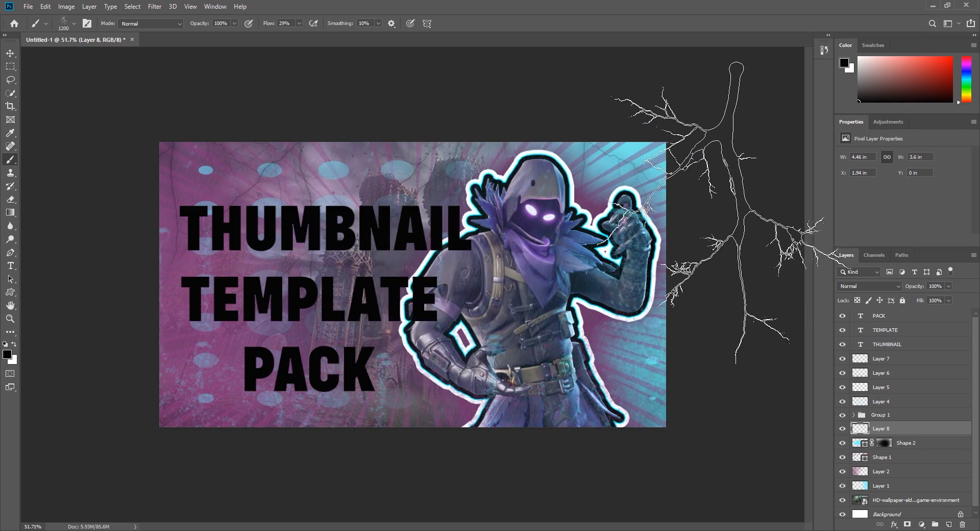
pyautogui.click(185, 142)
pyautogui.press('v')
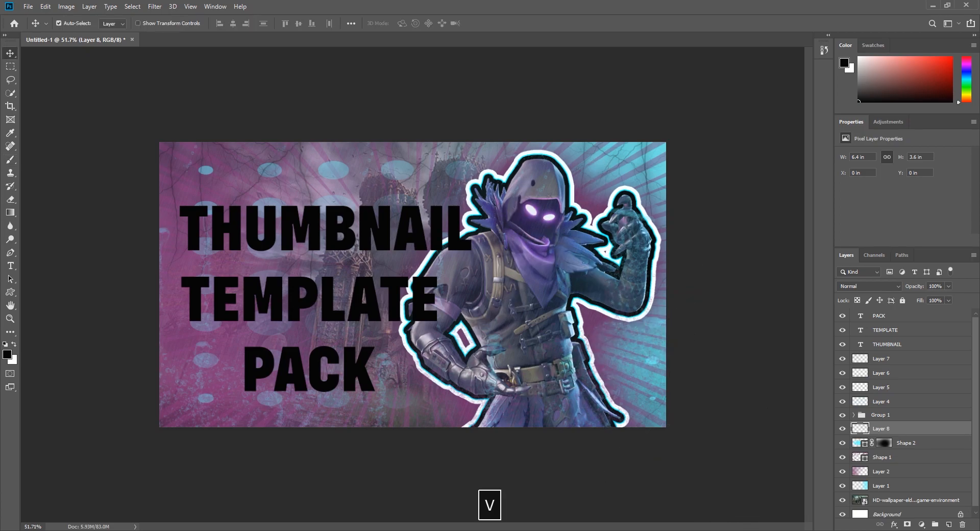
# Step: Open Layer 8's layer style, delete the two spare Stroke entries and enable Outer Glow
pyautogui.doubleClick(921, 429)
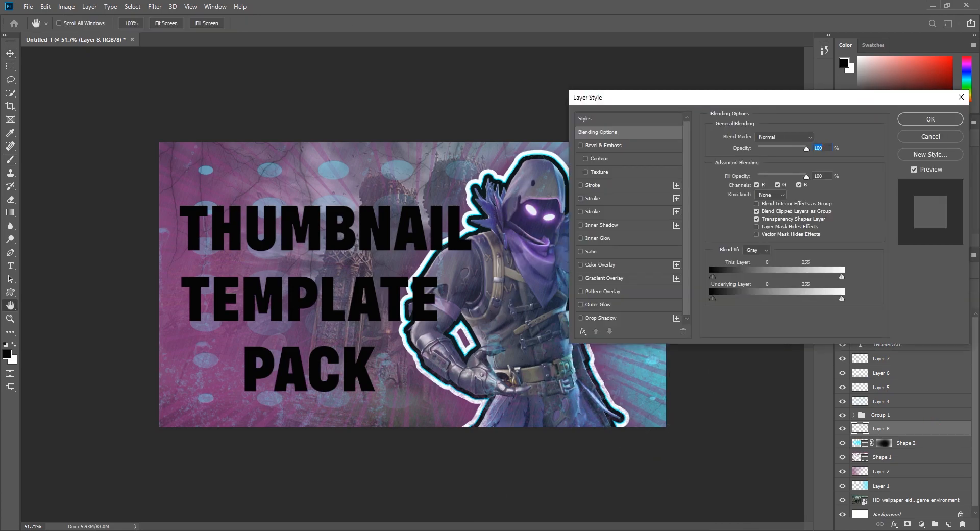
pyautogui.click(620, 185)
pyautogui.click(683, 331)
pyautogui.click(608, 185)
pyautogui.click(682, 330)
pyautogui.click(596, 277)
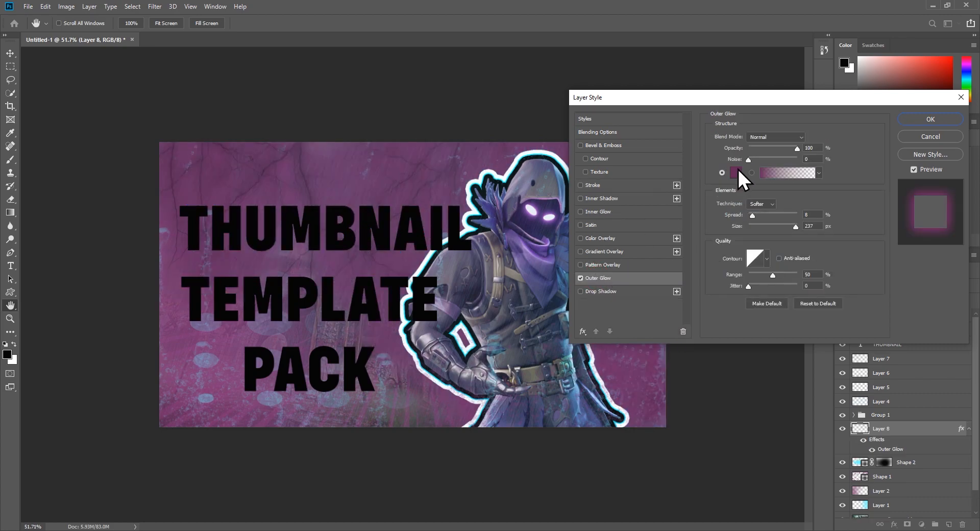
# Step: Set the outer glow colour of the lightning layer to white
pyautogui.click(736, 172)
pyautogui.click(422, 188)
pyautogui.click(589, 118)
pyautogui.click(735, 172)
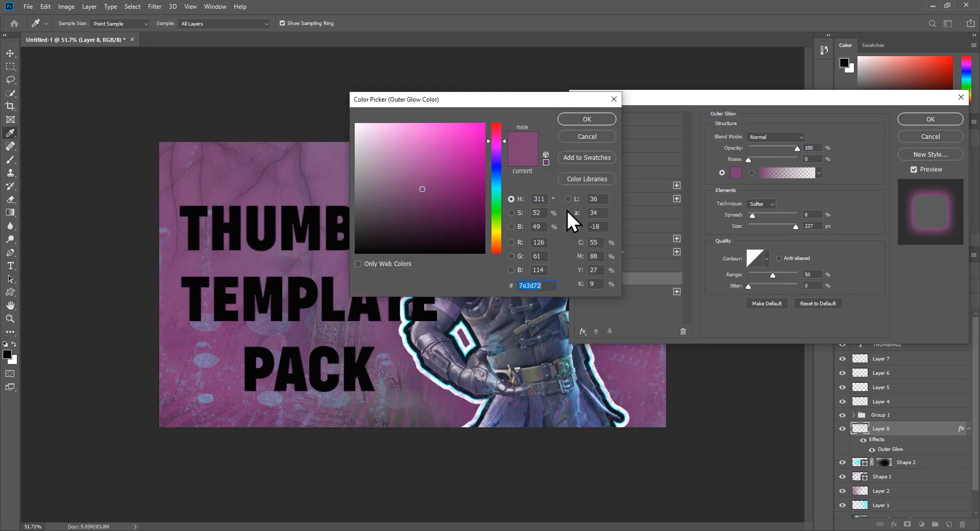
pyautogui.click(356, 123)
pyautogui.click(587, 121)
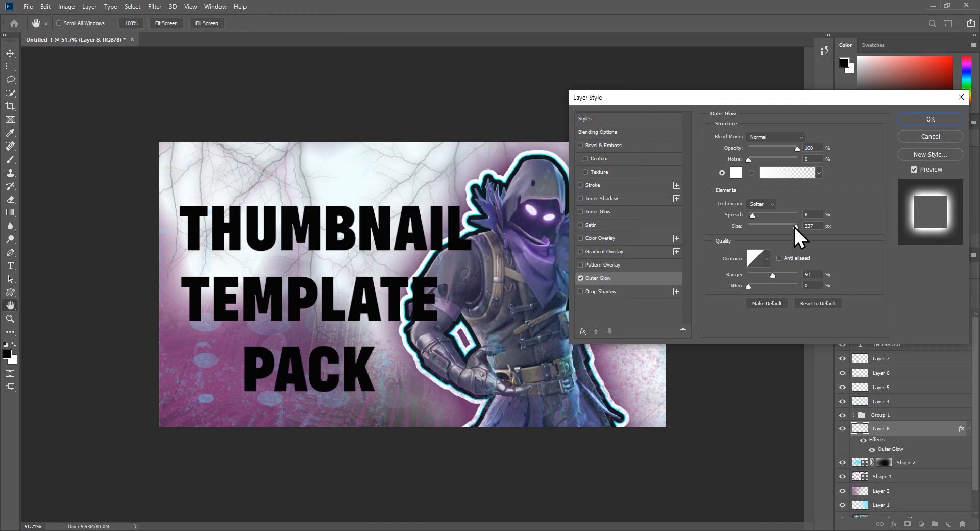
# Step: Set the outer glow to 66% opacity, 0% spread and 3 px size, and apply the layer style
pyautogui.moveTo(794, 225); pyautogui.dragTo(750, 226)
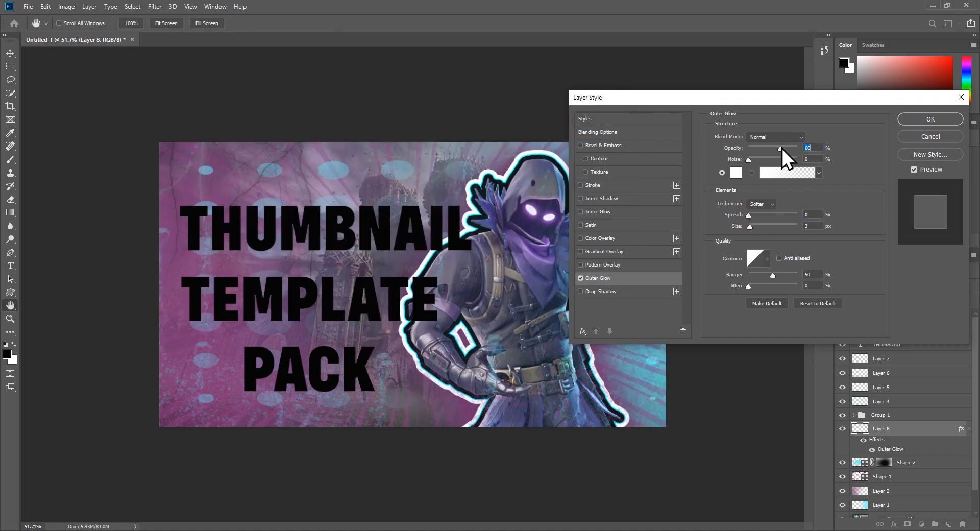
pyautogui.click(930, 119)
pyautogui.press('v')
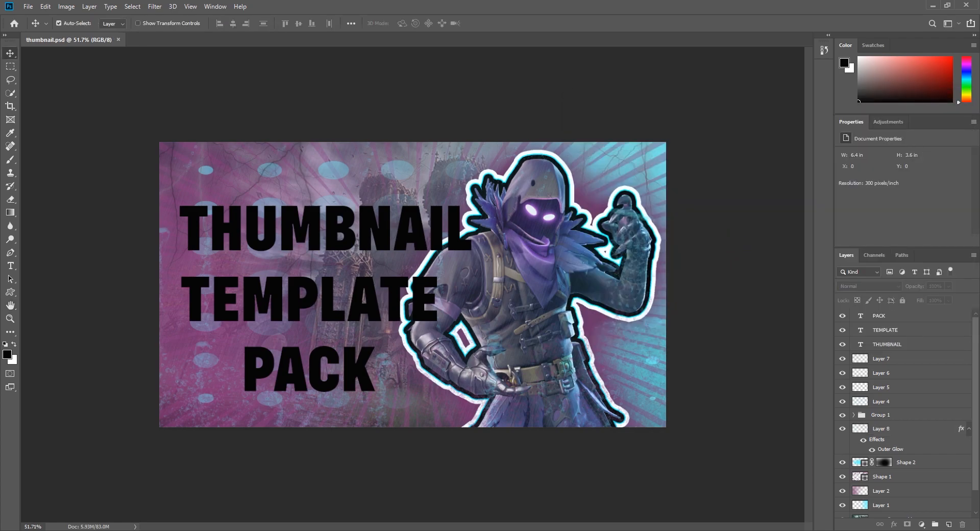
# Step: Move the THUMBNAIL text slightly down and to the left, and nudge the character slightly to the right
pyautogui.moveTo(453, 229); pyautogui.dragTo(436, 239)
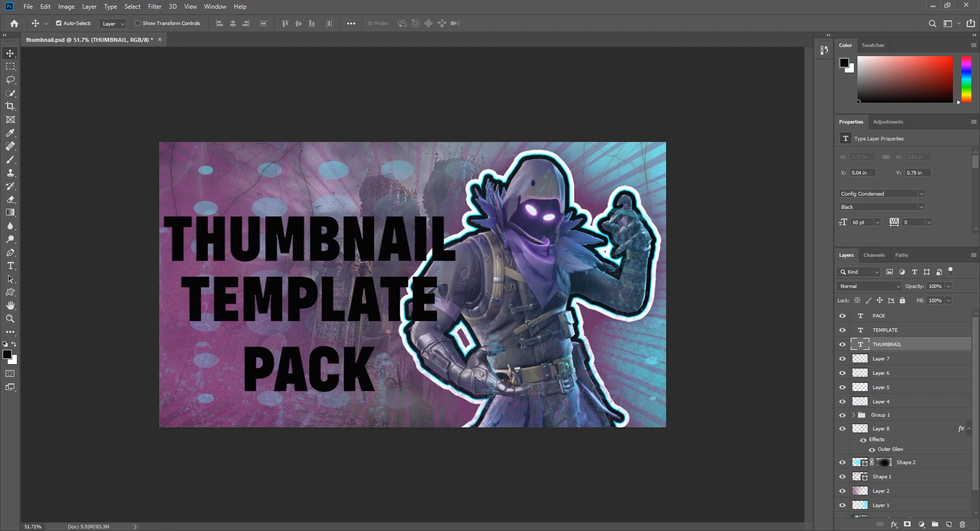
pyautogui.click(531, 286)
pyautogui.press('Right')
pyautogui.press('Right')
pyautogui.press('Right')
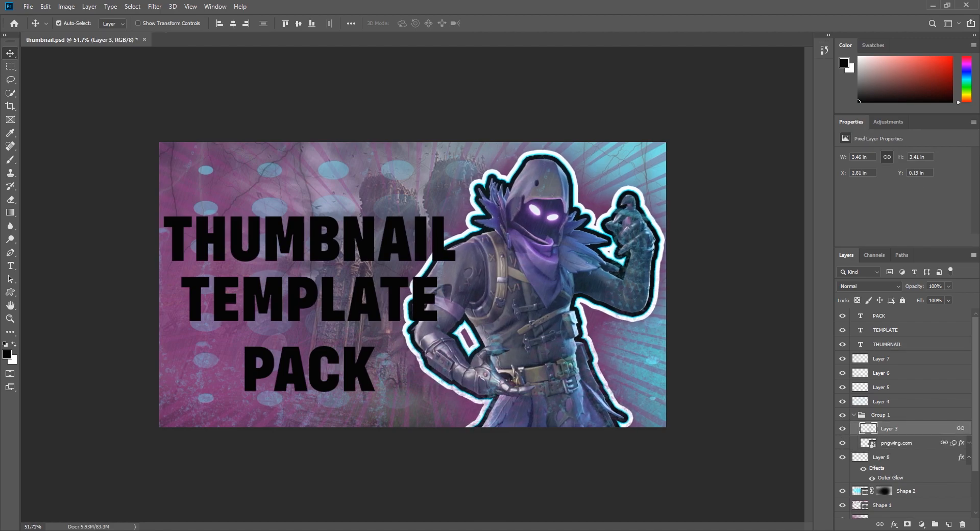
pyautogui.click(853, 414)
# Step: Nudge the PACK text upward to sit closer beneath the TEMPLATE line
pyautogui.click(886, 344)
pyautogui.keyDown('shift'); pyautogui.click(885, 329); pyautogui.keyUp('shift')
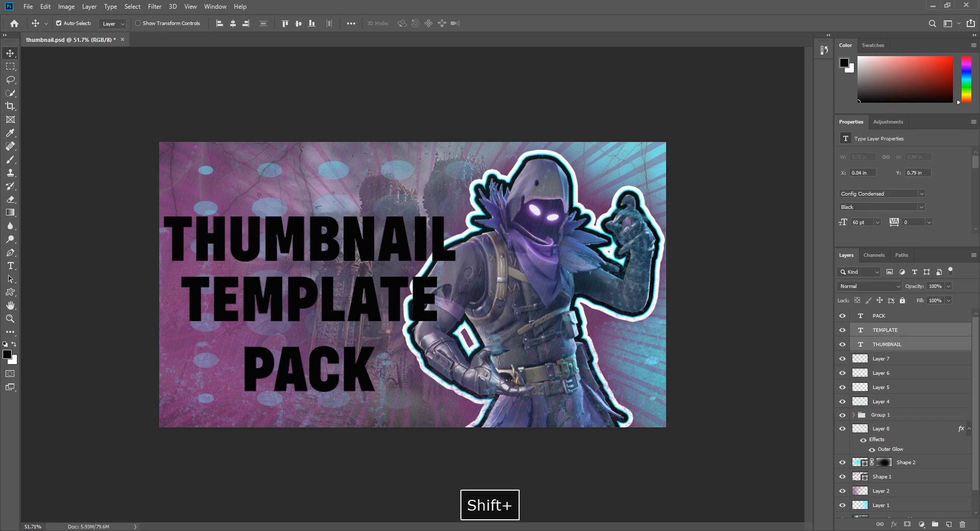
pyautogui.keyDown('shift'); pyautogui.click(879, 316); pyautogui.keyUp('shift')
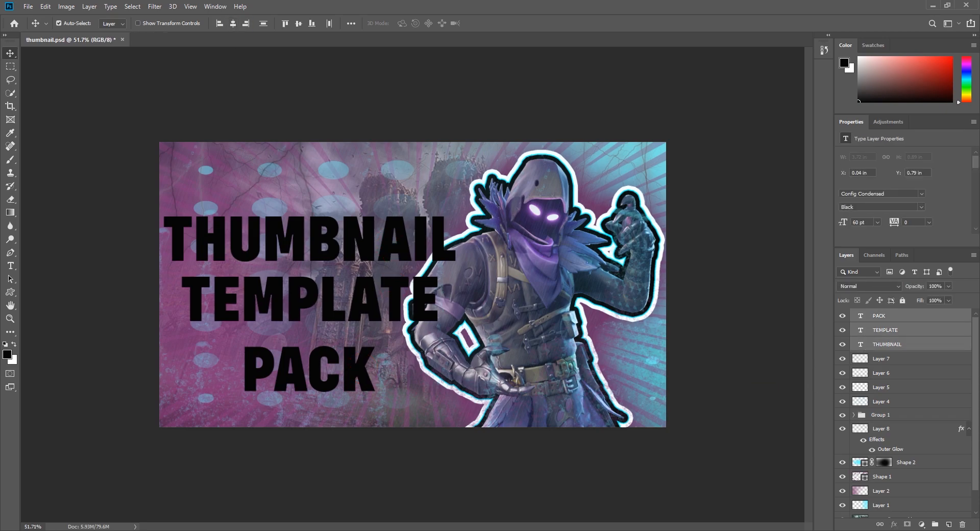
pyautogui.click(306, 97)
pyautogui.press('Up')
pyautogui.press('Up')
pyautogui.press('Up')
pyautogui.press('Up')
pyautogui.press('Up')
pyautogui.press('Up')
pyautogui.press('Up')
pyautogui.press('Up')
pyautogui.press('Up')
pyautogui.press('Up')
pyautogui.press('Up')
pyautogui.press('Up')
pyautogui.press('Up')
pyautogui.press('Up')
pyautogui.press('Up')
pyautogui.press('Up')
pyautogui.press('Up')
pyautogui.press('Up')
pyautogui.press('Up')
pyautogui.press('Up')
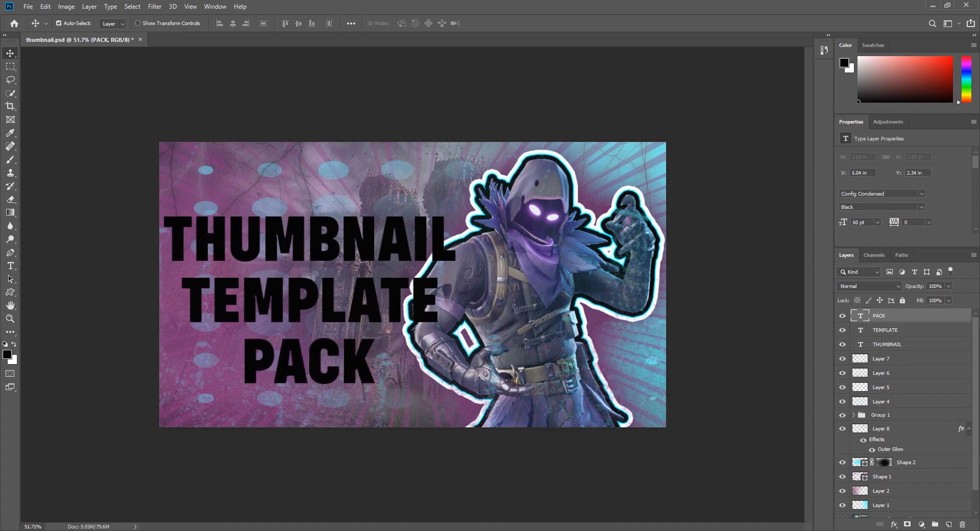
# Step: Skew the three title text layers together vertically by -11.67° so they slant upward to the right
pyautogui.keyDown('shift'); pyautogui.click(887, 344); pyautogui.keyUp('shift')
pyautogui.hotkey('ctrl', 't')
pyautogui.moveTo(455, 300); pyautogui.dragTo(456, 244)
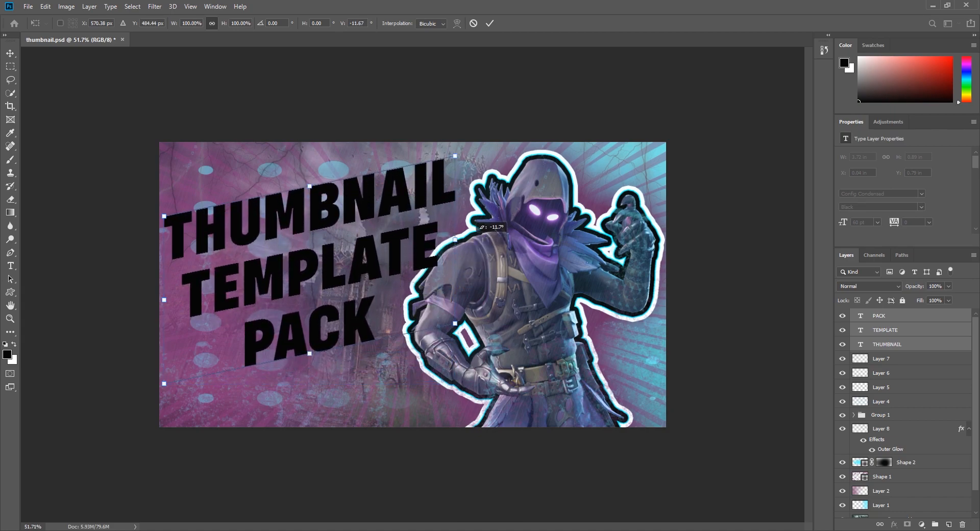
pyautogui.click(490, 23)
# Step: Move the slanted title down and fine-tune its position slightly to the right and up
pyautogui.moveTo(373, 258); pyautogui.dragTo(373, 280)
pyautogui.press('Right')
pyautogui.press('Right')
pyautogui.press('Right')
pyautogui.press('Right')
pyautogui.press('Right')
pyautogui.press('Right')
pyautogui.press('Right')
pyautogui.press('Right')
pyautogui.press('Right')
pyautogui.press('Right')
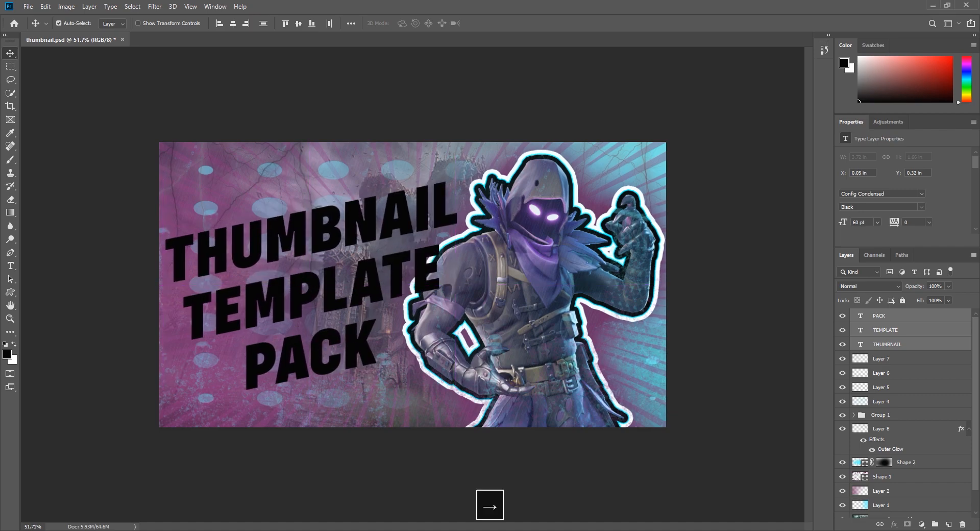
pyautogui.press('Up')
pyautogui.press('Up')
pyautogui.press('Up')
pyautogui.press('Up')
pyautogui.press('Up')
pyautogui.press('Up')
pyautogui.click(736, 271)
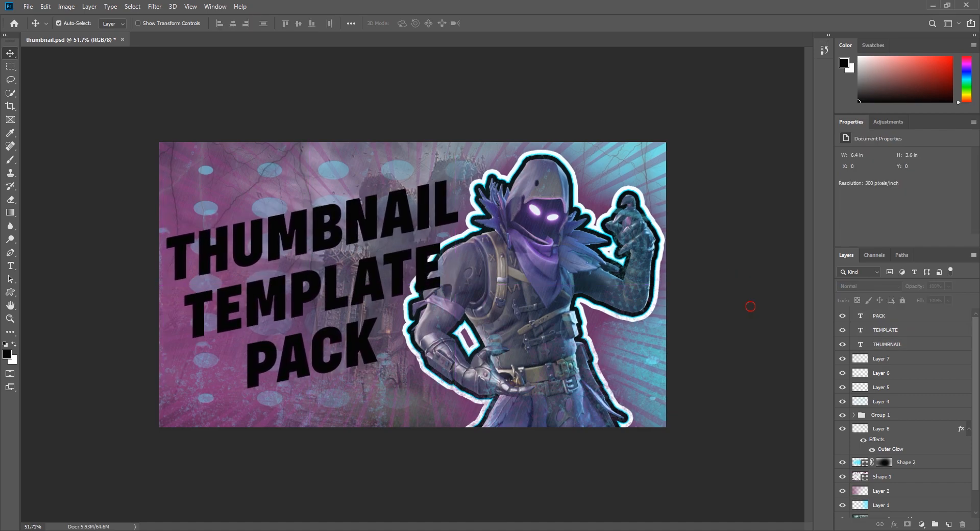
# Step: Add a Gradient Overlay to the THUMBNAIL text using the Foreground to Background preset
pyautogui.click(930, 344)
pyautogui.doubleClick(929, 345)
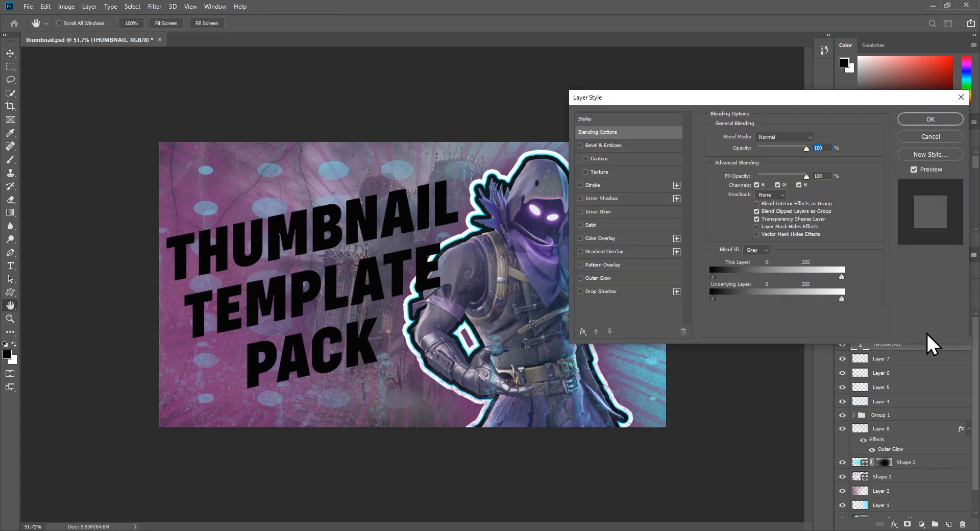
pyautogui.click(614, 251)
pyautogui.click(770, 161)
pyautogui.click(387, 112)
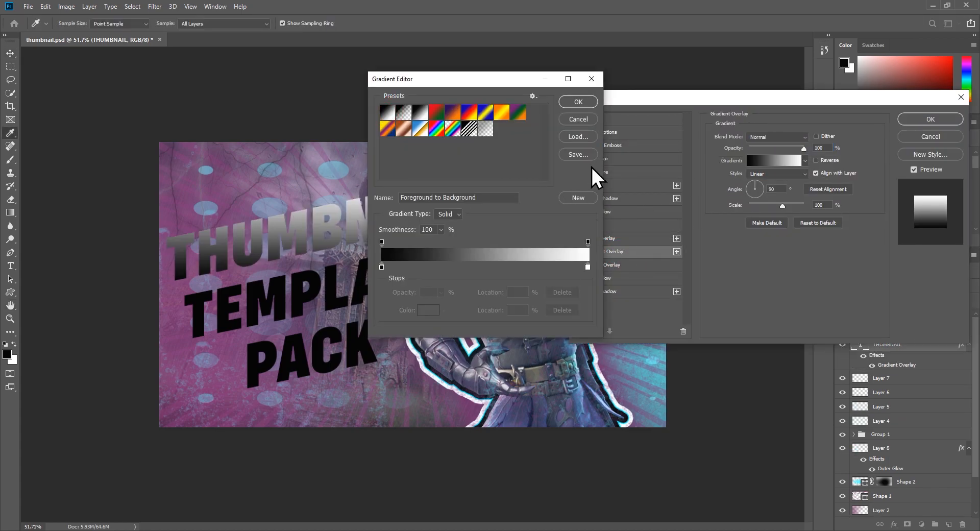
pyautogui.click(576, 102)
# Step: Recolour the overlay gradient's black stop to grey 616161 and its white stop to a light grey
pyautogui.click(776, 161)
pyautogui.click(381, 266)
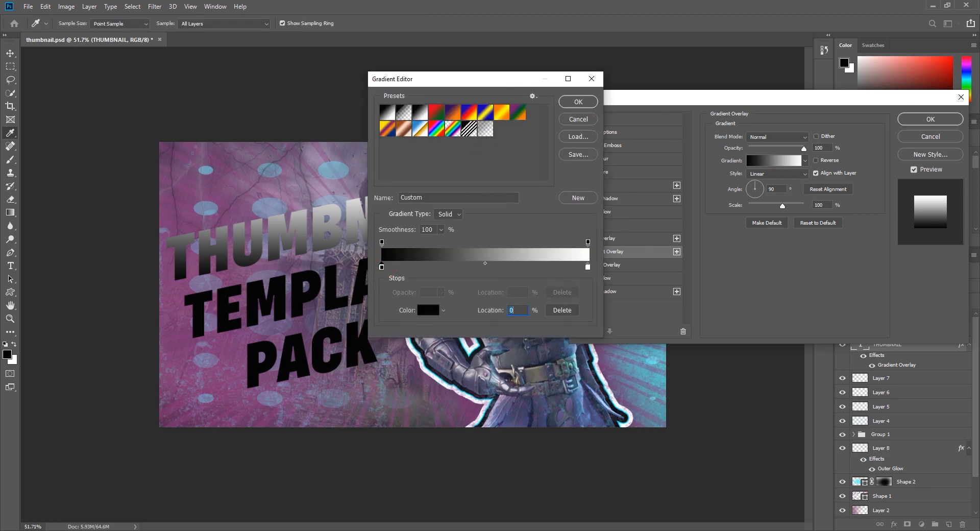
pyautogui.click(427, 310)
pyautogui.click(355, 204)
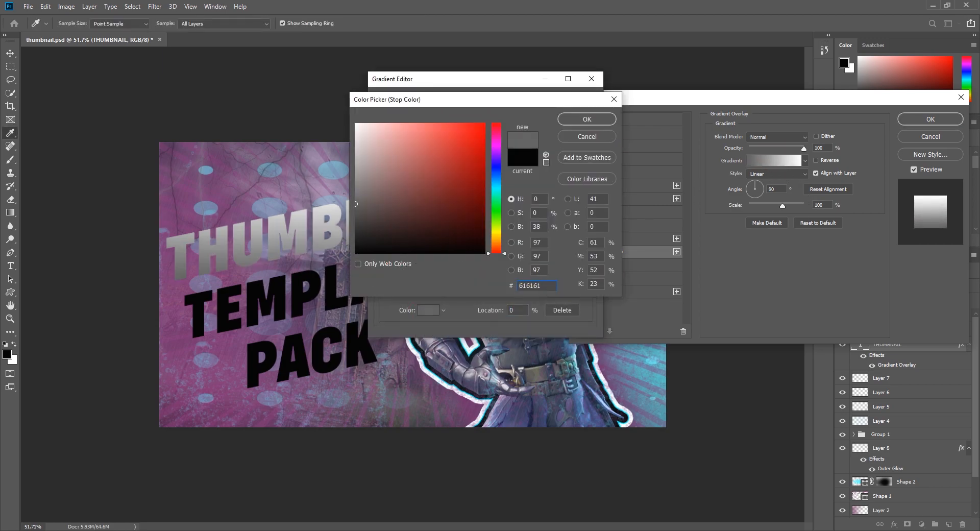
pyautogui.click(587, 119)
pyautogui.click(591, 266)
pyautogui.click(427, 310)
pyautogui.moveTo(356, 143); pyautogui.dragTo(356, 135)
pyautogui.click(578, 119)
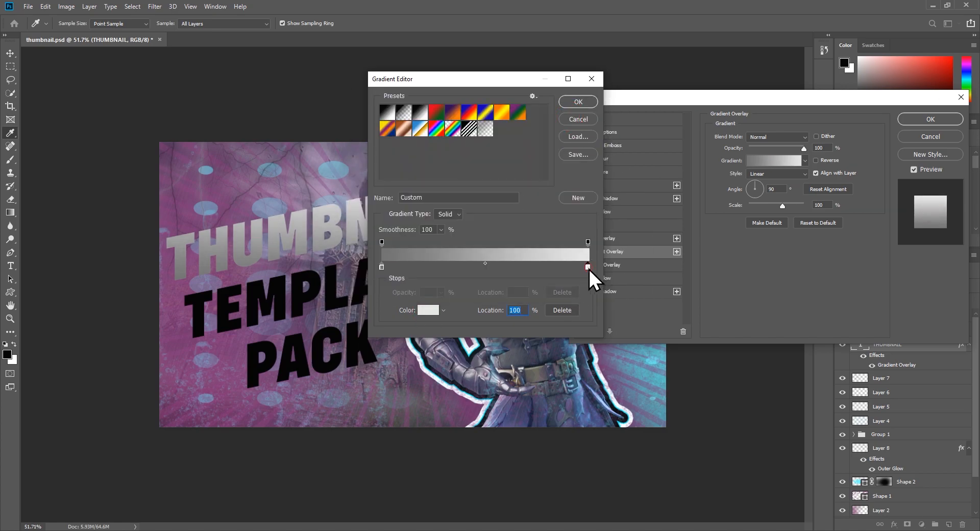
# Step: Move the light stop near the gradient's middle and copy the dark grey stop to location 100%
pyautogui.moveTo(588, 267); pyautogui.dragTo(524, 266)
pyautogui.moveTo(381, 267); pyautogui.dragTo(587, 267)
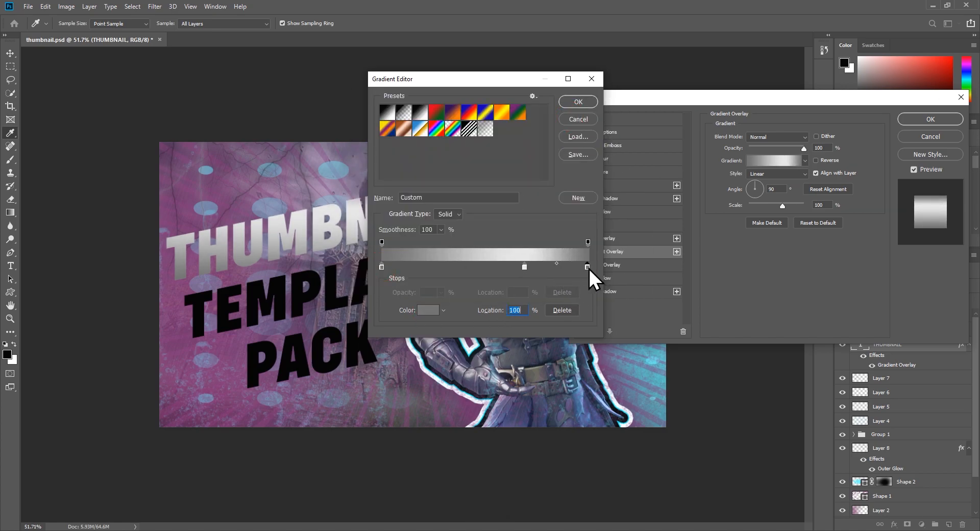
pyautogui.moveTo(524, 267); pyautogui.dragTo(479, 264)
pyautogui.click(578, 102)
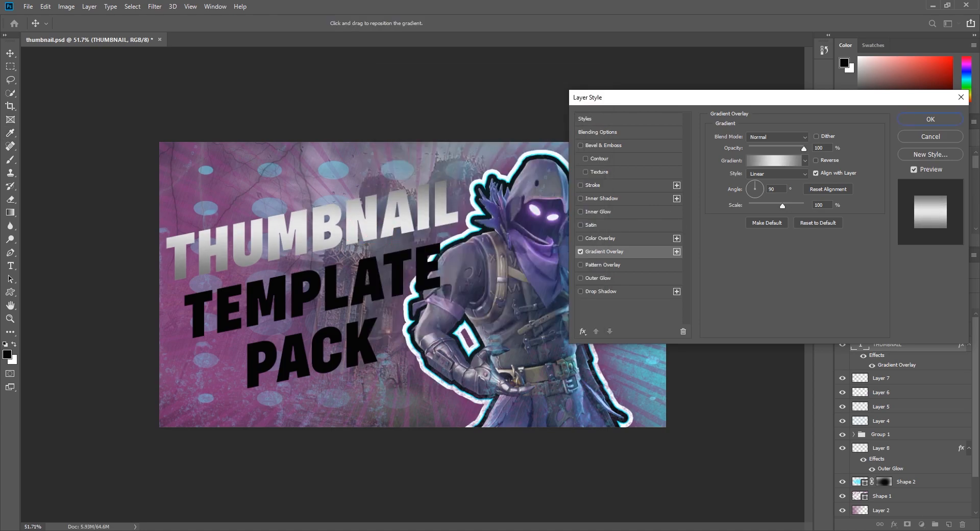
# Step: Set the gradient overlay's scale to 74% and shift the gradient slightly down on the THUMBNAIL text
pyautogui.moveTo(781, 201); pyautogui.dragTo(772, 205)
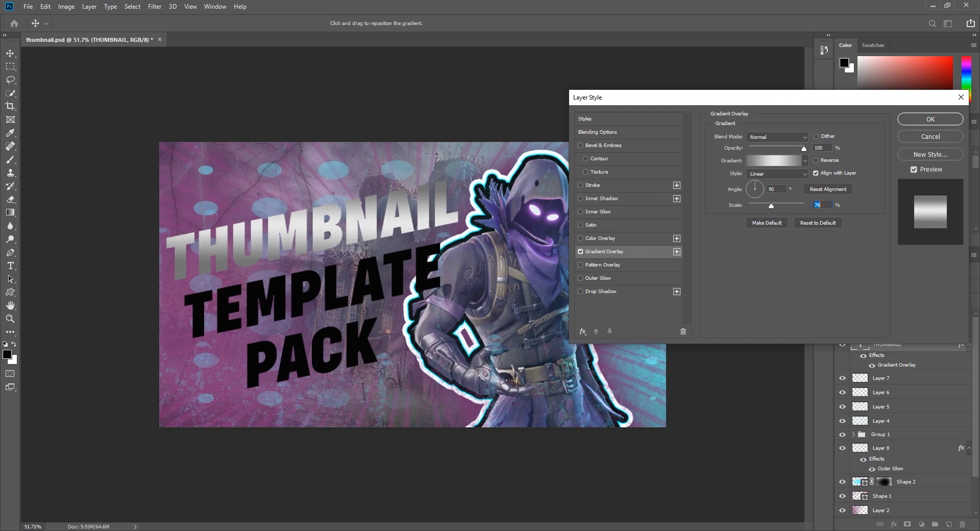
pyautogui.moveTo(312, 224); pyautogui.dragTo(313, 236)
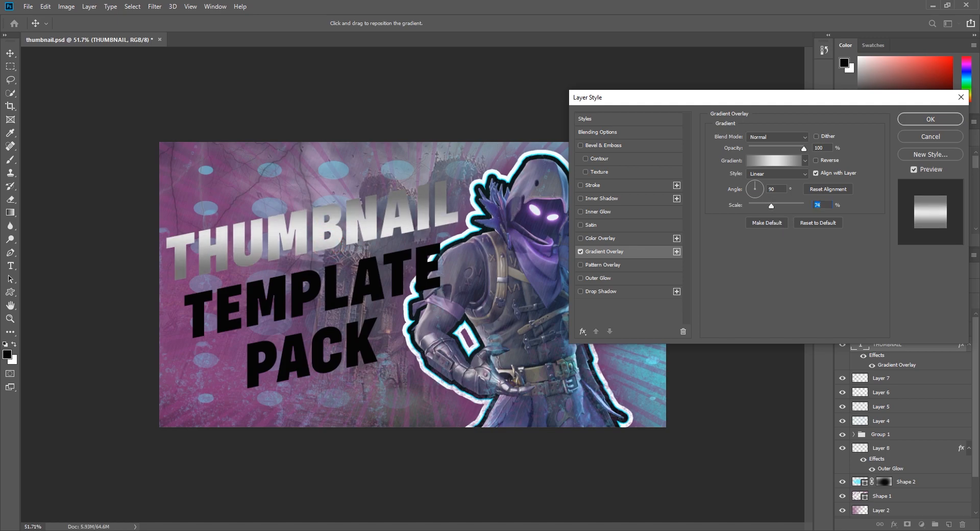
# Step: Add a black outside stroke of 12 px to the THUMBNAIL text
pyautogui.click(599, 186)
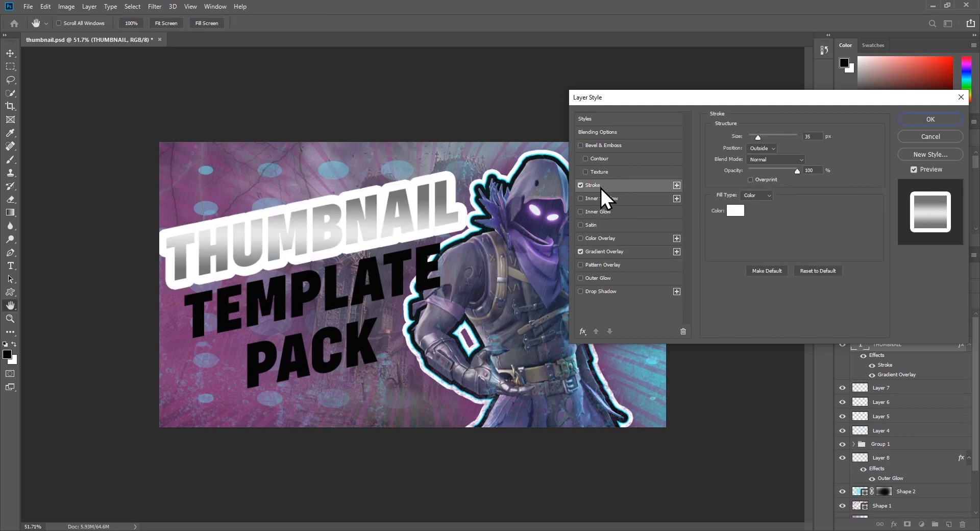
pyautogui.click(735, 210)
pyautogui.click(438, 252)
pyautogui.click(590, 121)
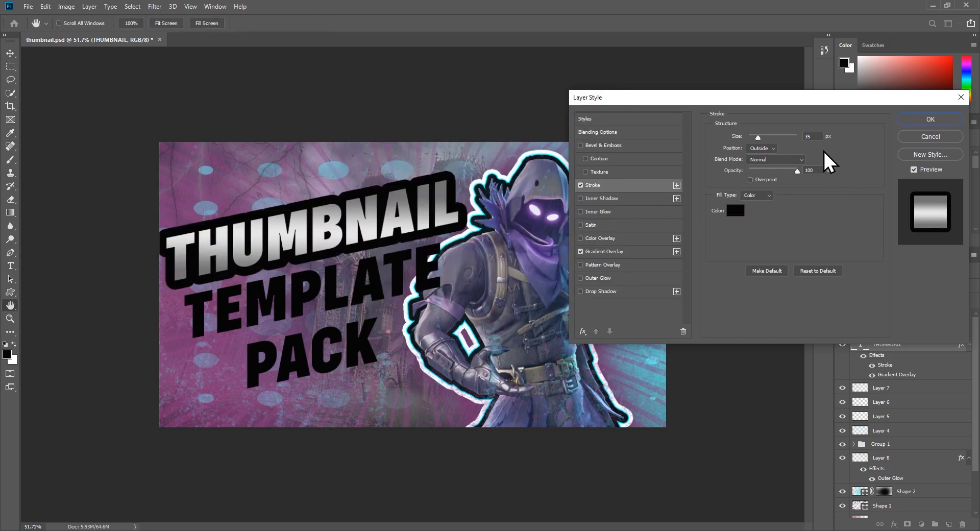
pyautogui.moveTo(757, 137); pyautogui.dragTo(753, 137)
pyautogui.press('Up')
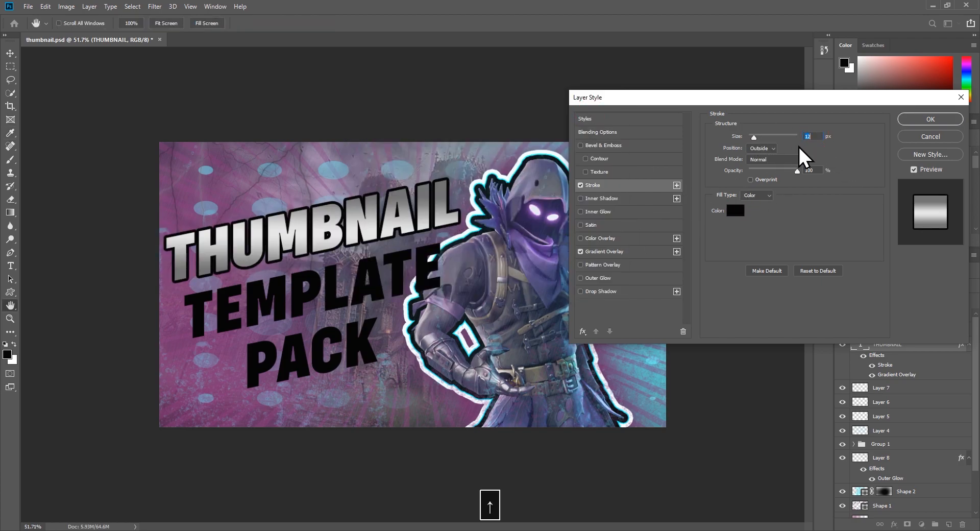
pyautogui.click(785, 232)
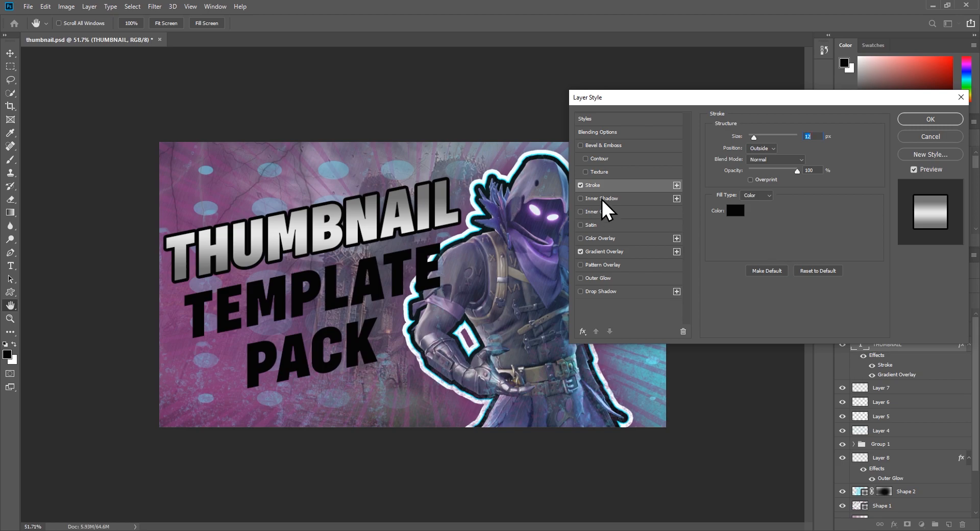
# Step: Add a second stroke to the THUMBNAIL text, coloured orange and sized 20 px, behind the black one
pyautogui.click(678, 185)
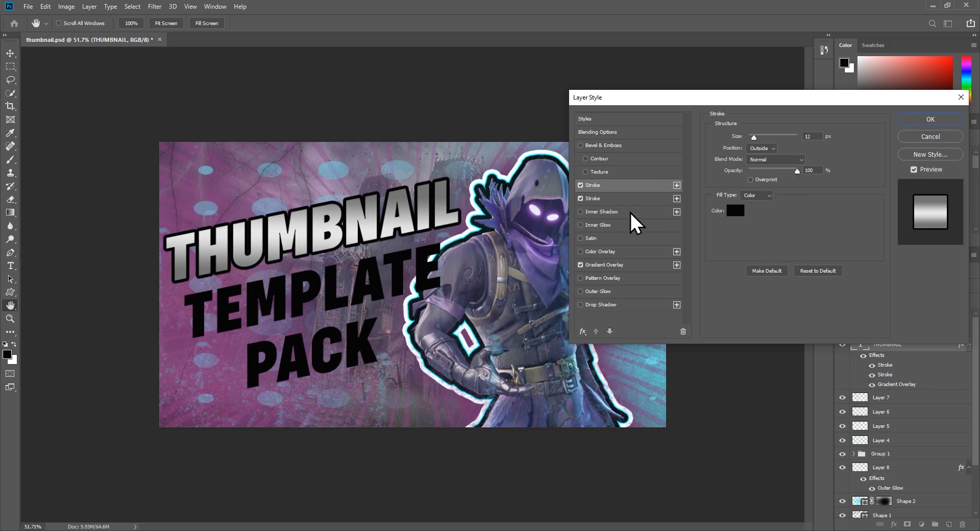
pyautogui.click(649, 201)
pyautogui.click(735, 211)
pyautogui.click(496, 245)
pyautogui.click(480, 127)
pyautogui.click(587, 119)
pyautogui.moveTo(753, 137); pyautogui.dragTo(756, 138)
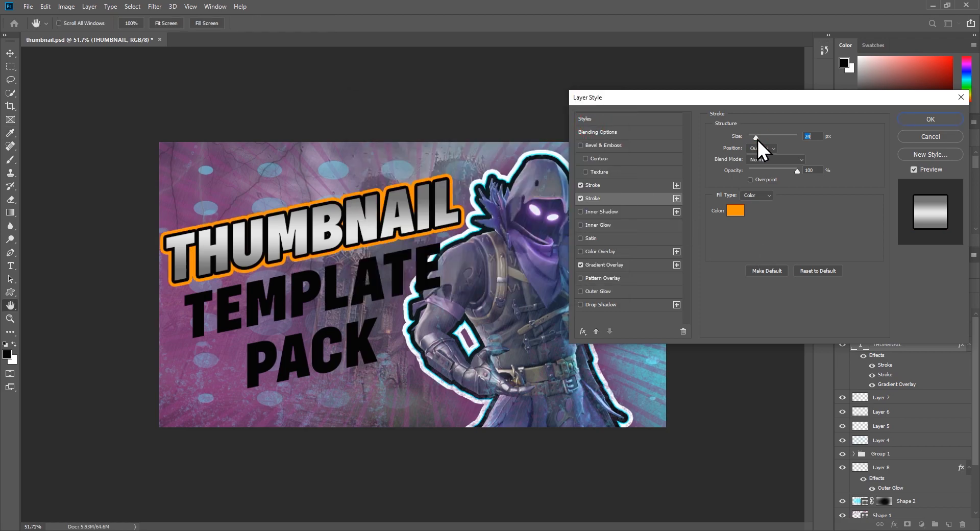
pyautogui.press('Down')
pyautogui.press('Down')
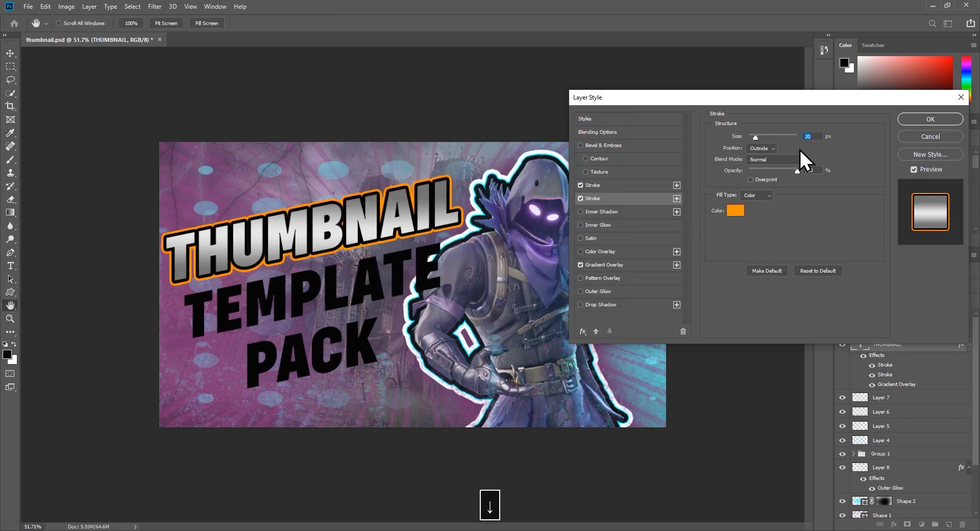
# Step: Add a white Outer Glow to the THUMBNAIL text with 79% opacity and a size of 98 px
pyautogui.click(598, 292)
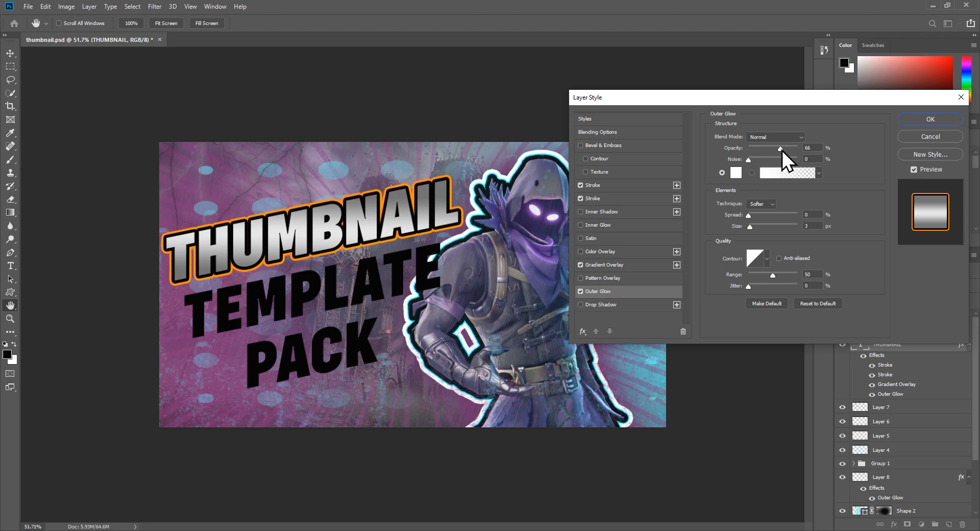
pyautogui.moveTo(749, 226); pyautogui.dragTo(770, 226)
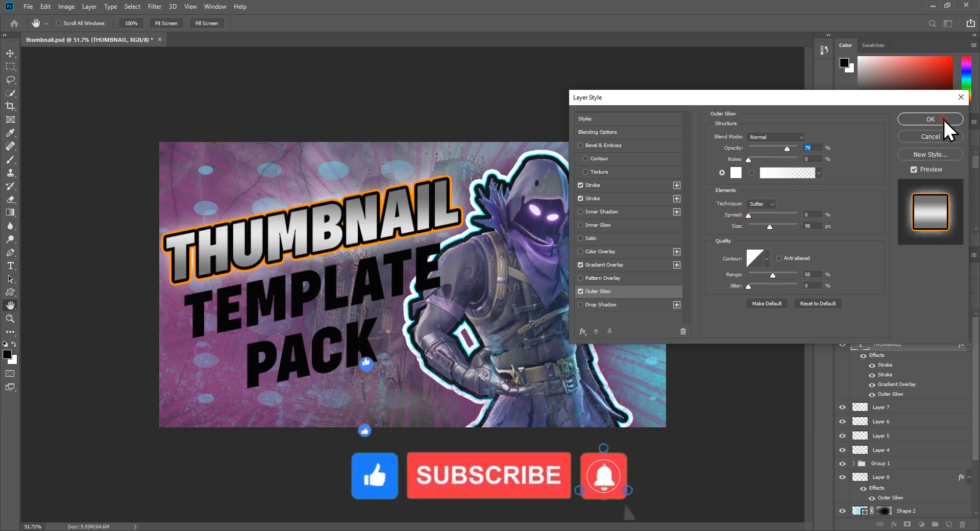
pyautogui.click(932, 119)
# Step: Copy the THUMBNAIL text's layer style and paste it onto the TEMPLATE and PACK text layers
pyautogui.click(709, 282)
pyautogui.click(969, 343)
pyautogui.rightClick(938, 346)
pyautogui.click(849, 410)
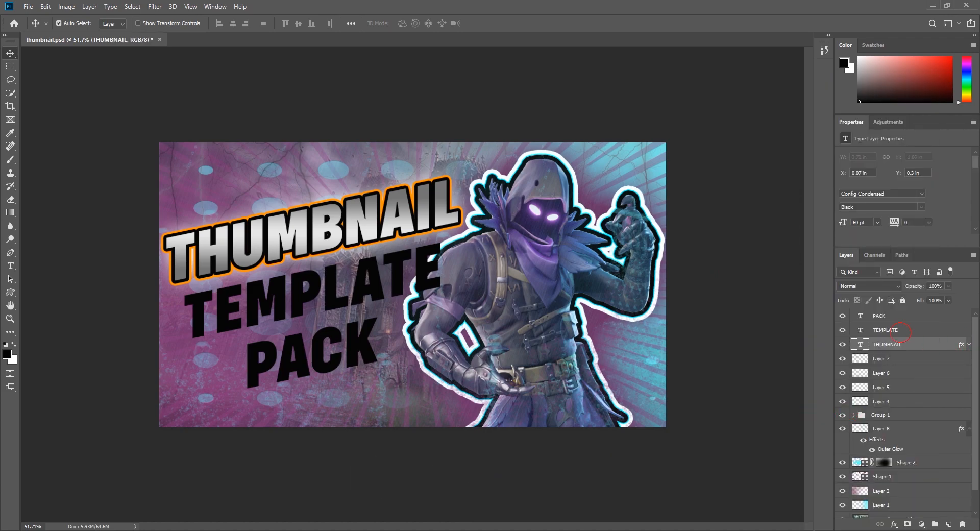
pyautogui.click(903, 331)
pyautogui.keyDown('ctrl'); pyautogui.click(908, 320); pyautogui.keyUp('ctrl')
pyautogui.rightClick(908, 321)
pyautogui.click(808, 419)
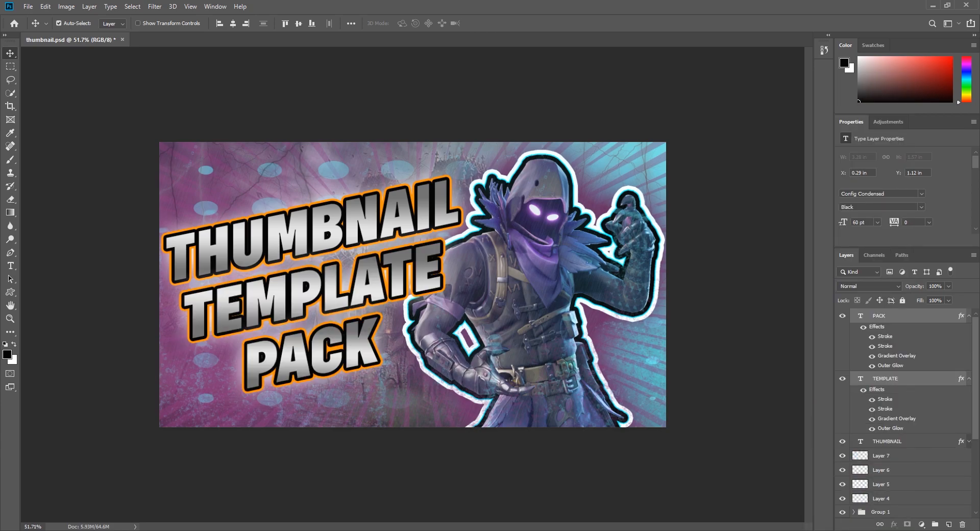
# Step: Change the TEMPLATE text's gradient overlay to the orange-yellow-orange preset
pyautogui.click(734, 377)
pyautogui.click(884, 379)
pyautogui.doubleClick(919, 379)
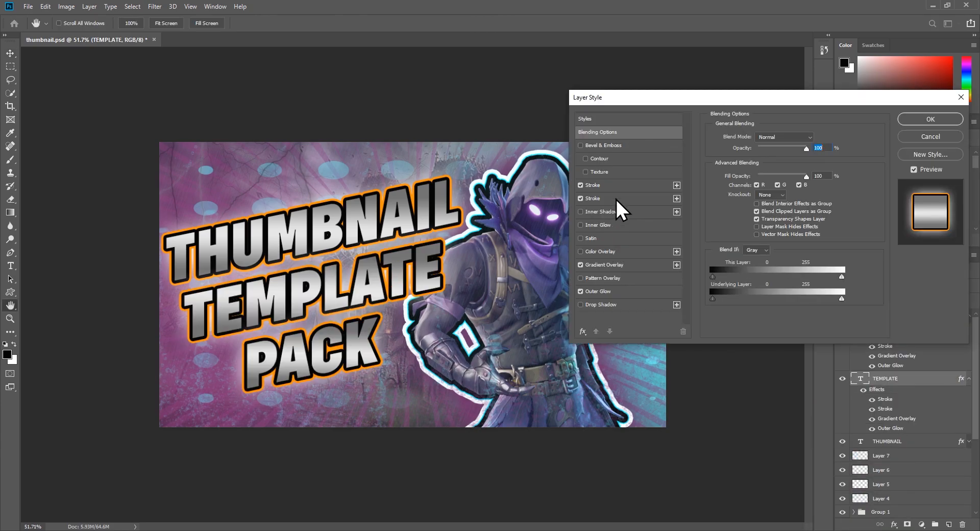
pyautogui.click(604, 264)
pyautogui.click(778, 161)
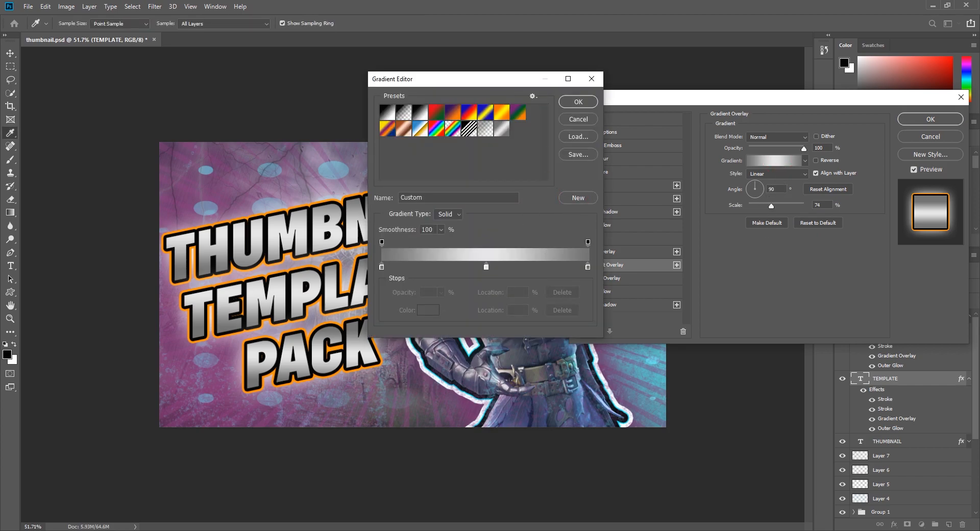
pyautogui.click(501, 112)
pyautogui.click(576, 102)
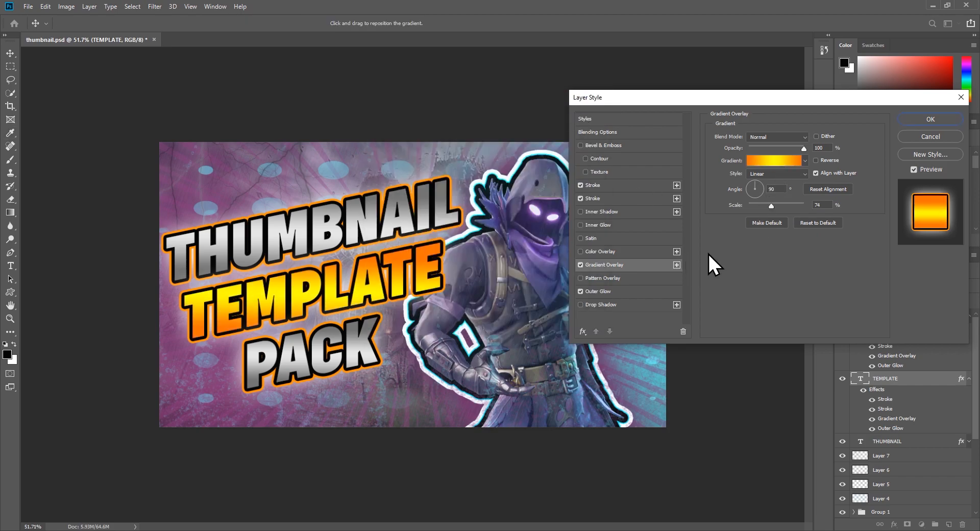
# Step: Add a Bevel & Emboss texture to the TEMPLATE text, keeping the white pattern and setting its scale to 265%
pyautogui.click(596, 171)
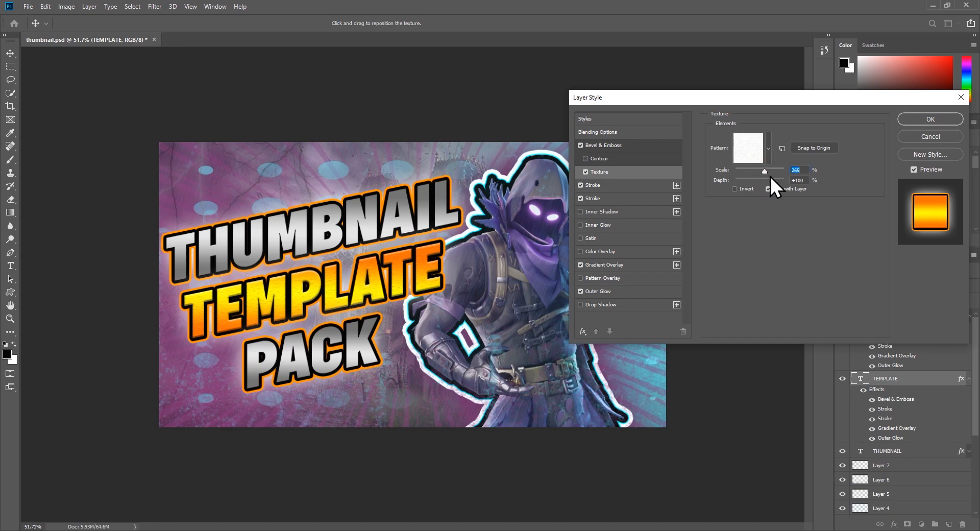
pyautogui.click(767, 149)
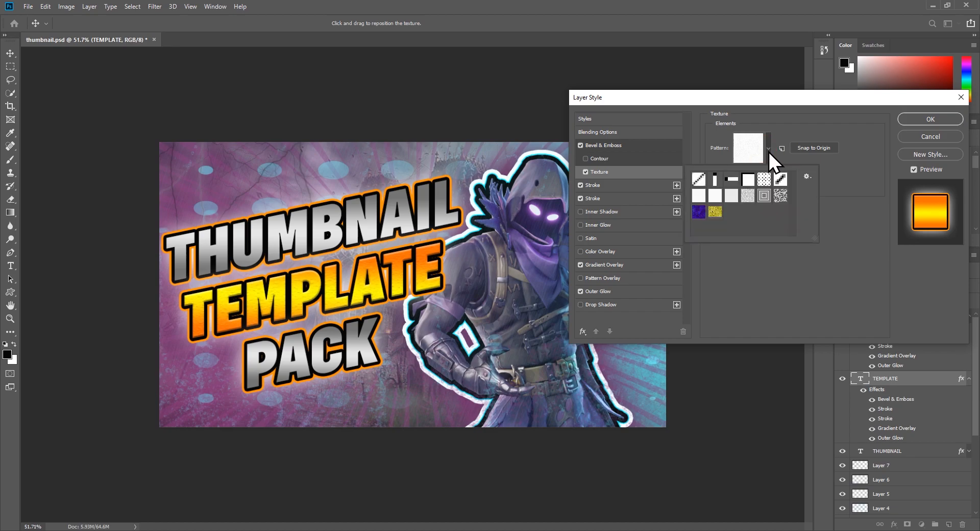
pyautogui.click(758, 149)
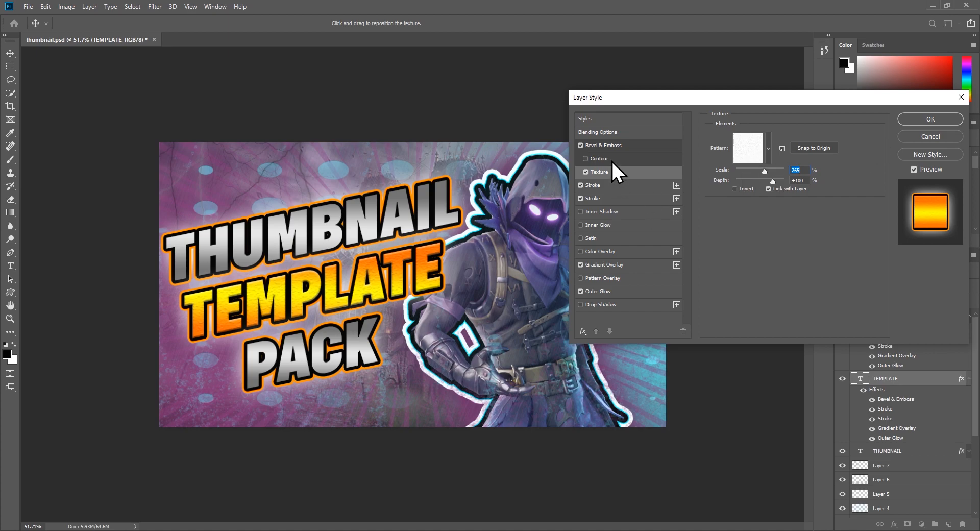
# Step: Set the TEMPLATE text's bevel depth to 355% and soften to 8 px, and apply the style without a drop shadow
pyautogui.click(618, 146)
pyautogui.moveTo(757, 161); pyautogui.dragTo(775, 191)
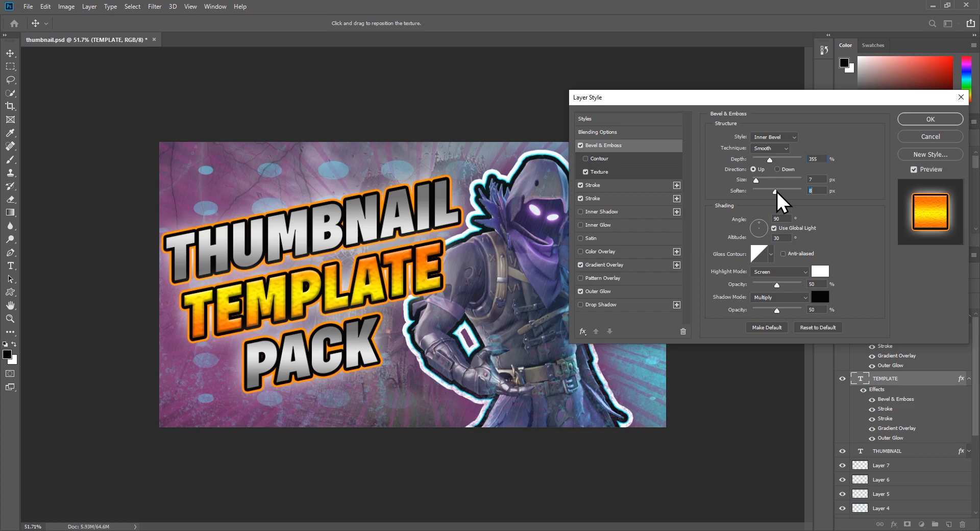
pyautogui.click(597, 305)
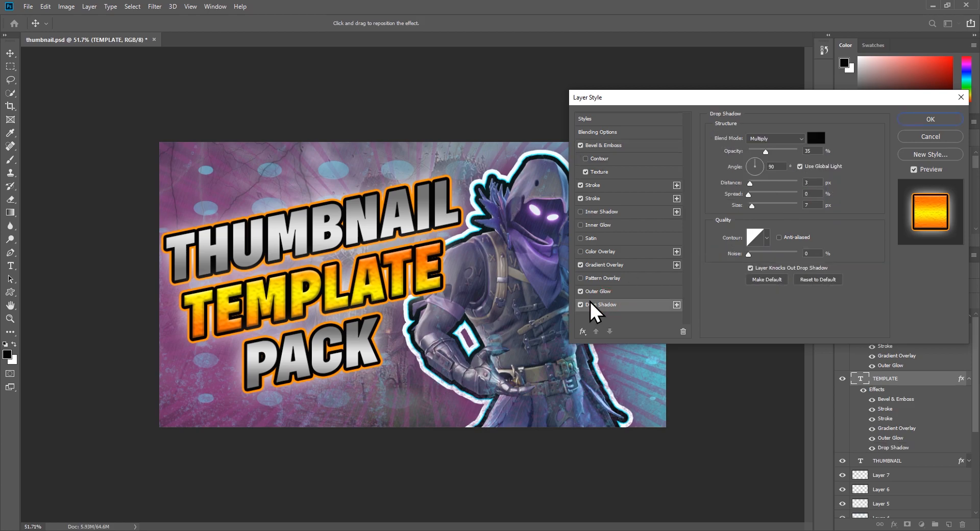
pyautogui.click(929, 119)
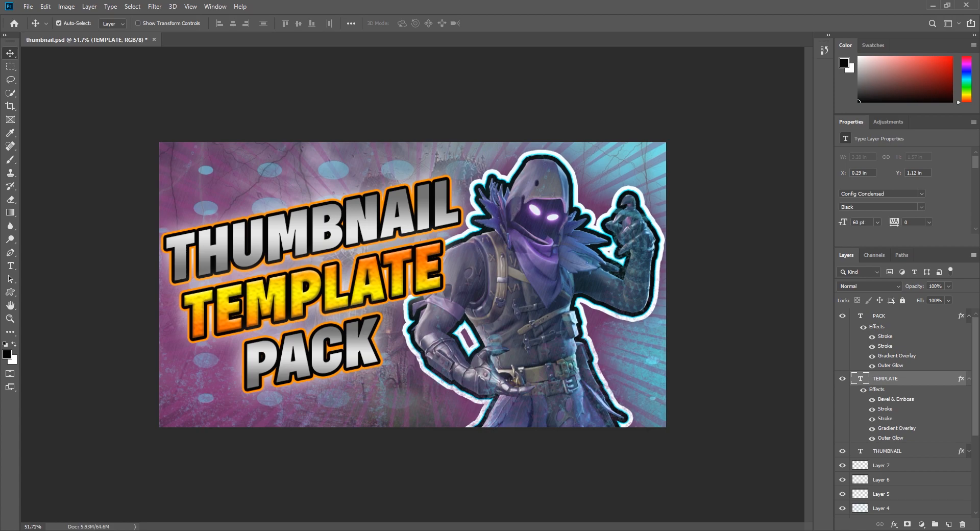
# Step: Collapse the effects lists of the text layers and duplicate the PACK, TEMPLATE and THUMBNAIL layers
pyautogui.click(735, 326)
pyautogui.click(968, 315)
pyautogui.click(969, 330)
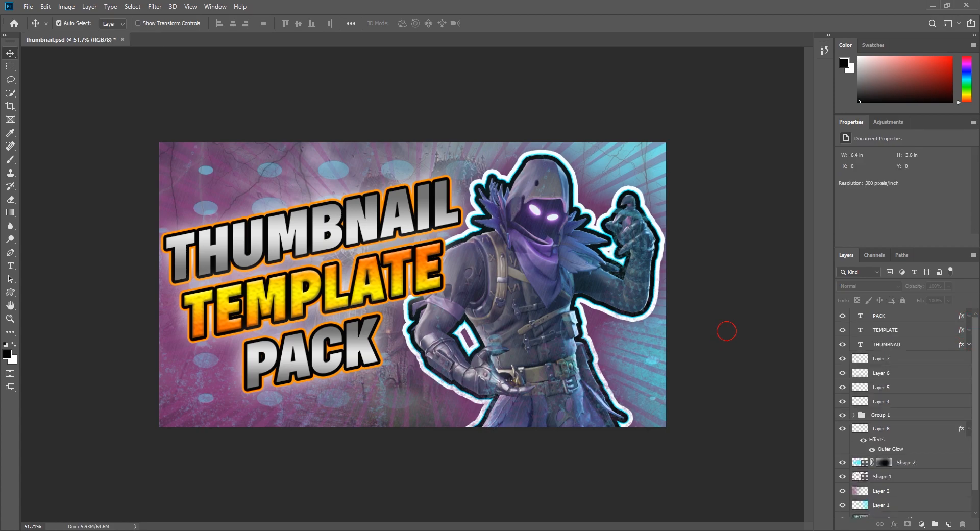
pyautogui.click(902, 343)
pyautogui.keyDown('shift'); pyautogui.click(888, 315); pyautogui.keyUp('shift')
pyautogui.hotkey('ctrl', 'j')
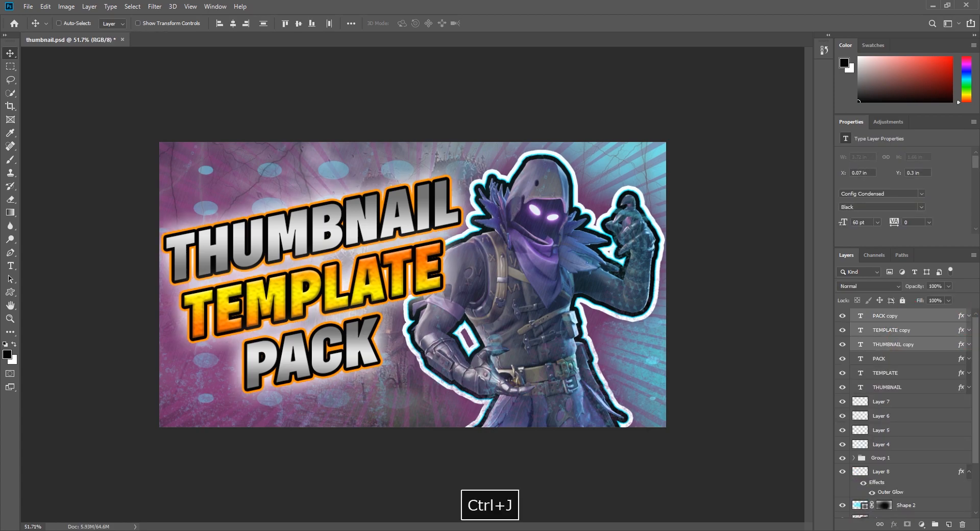
# Step: Enlarge one set of the title text layers to 72 pt, offset it slightly to the left, and place it behind the other set
pyautogui.click(878, 222)
pyautogui.click(866, 351)
pyautogui.moveTo(442, 250); pyautogui.dragTo(417, 259)
pyautogui.hotkey('ctrl', '[')
pyautogui.hotkey('ctrl', '[')
pyautogui.hotkey('ctrl', '[')
pyautogui.click(752, 353)
# Step: Lower the opacity of the three enlarged text layers behind the title to 39%
pyautogui.click(908, 358)
pyautogui.keyDown('shift'); pyautogui.click(910, 386); pyautogui.keyUp('shift')
pyautogui.click(947, 285)
pyautogui.moveTo(947, 298); pyautogui.dragTo(945, 299)
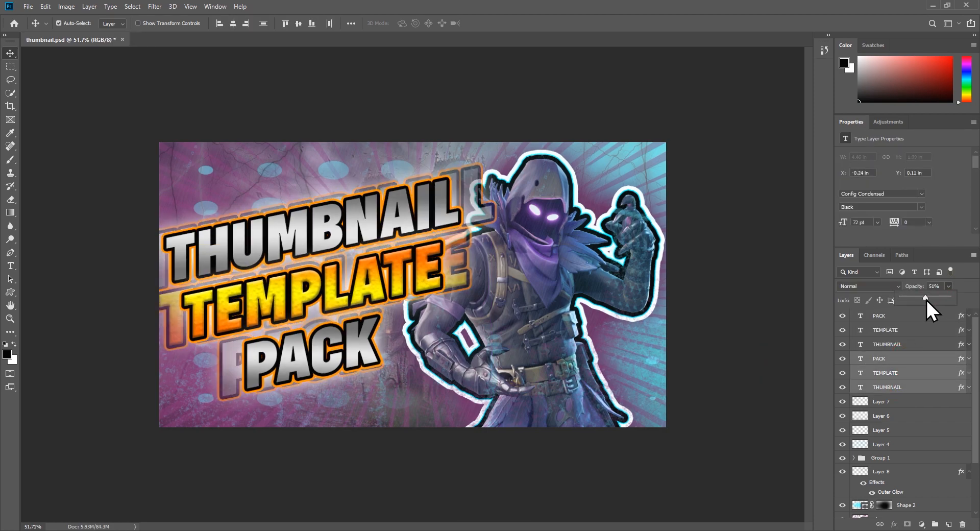
pyautogui.click(758, 342)
# Step: Stretch the three faded text layers behind the title vertically with Free Transform
pyautogui.click(894, 388)
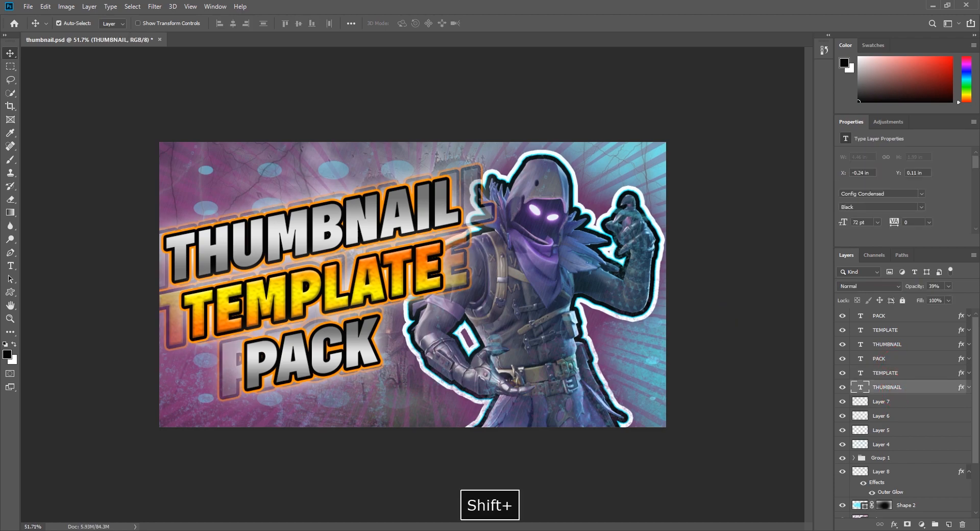
pyautogui.keyDown('shift'); pyautogui.click(888, 359); pyautogui.keyUp('shift')
pyautogui.hotkey('ctrl', 't')
pyautogui.moveTo(316, 397); pyautogui.dragTo(316, 419)
pyautogui.click(489, 23)
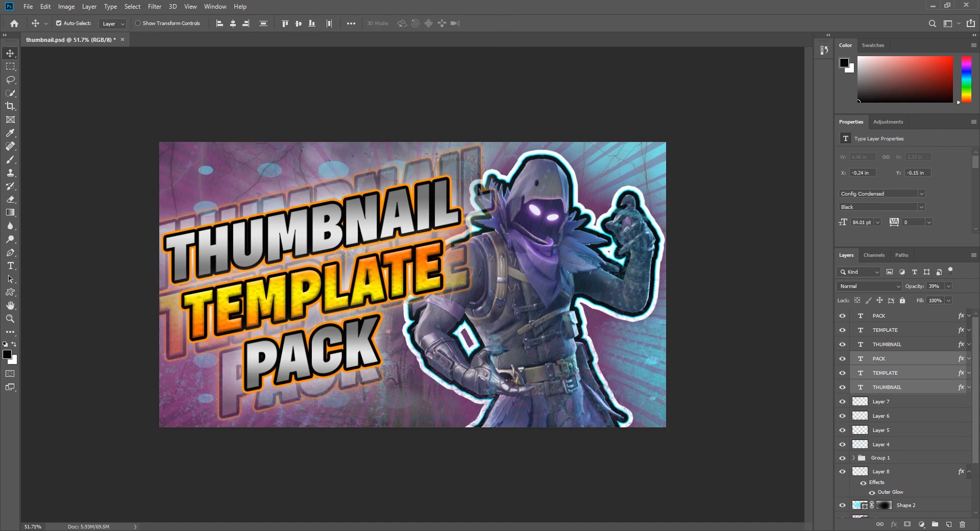
# Step: Reduce the opacity of the three stretched background text layers to 20%
pyautogui.write('30')
pyautogui.press('Return')
pyautogui.click(736, 297)
pyautogui.click(886, 387)
pyautogui.keyDown('shift'); pyautogui.click(879, 359); pyautogui.keyUp('shift')
pyautogui.press('2')
pyautogui.press('0')
pyautogui.press('Return')
pyautogui.click(735, 313)
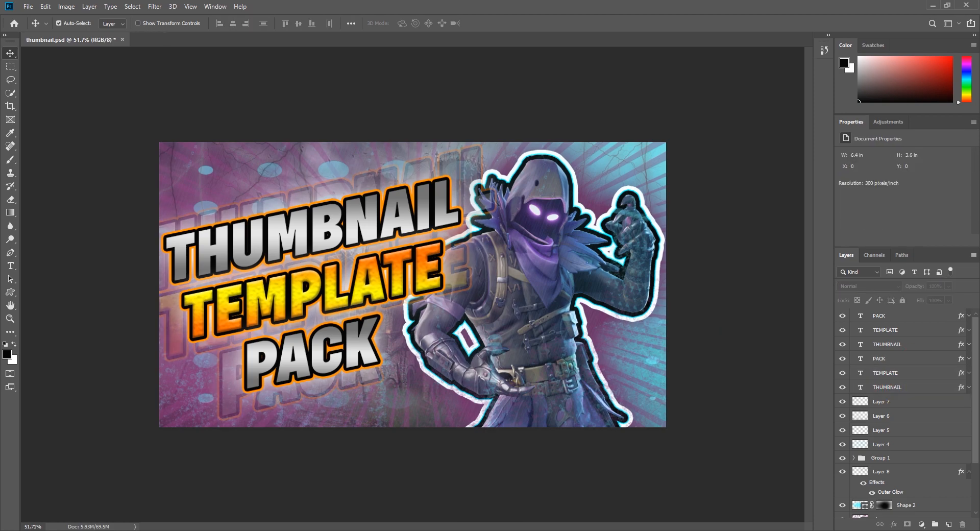
# Step: Add an Inner Shadow to the front THUMBNAIL text with 53% opacity, angle -84°, distance 11 px and size 36 px
pyautogui.click(424, 212)
pyautogui.doubleClick(930, 342)
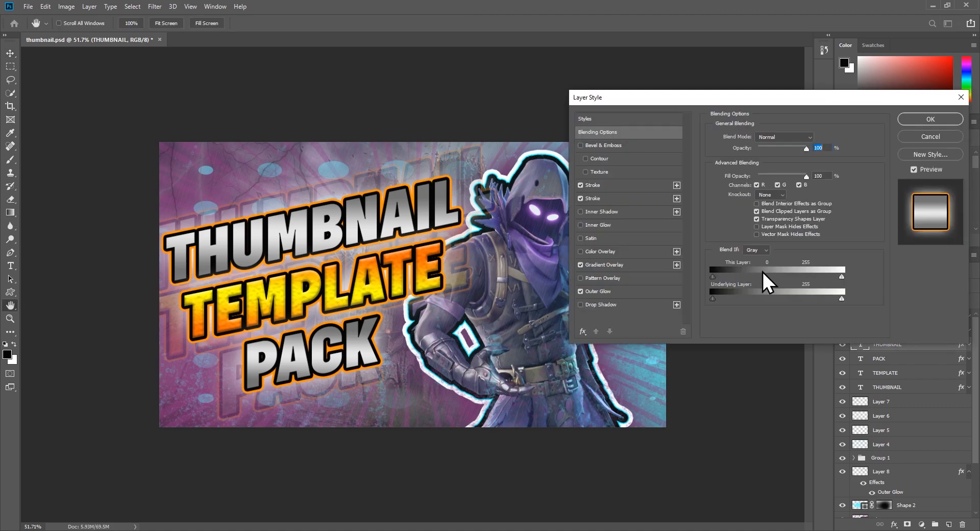
pyautogui.click(609, 210)
pyautogui.moveTo(751, 205); pyautogui.dragTo(759, 205)
pyautogui.moveTo(768, 151); pyautogui.dragTo(774, 152)
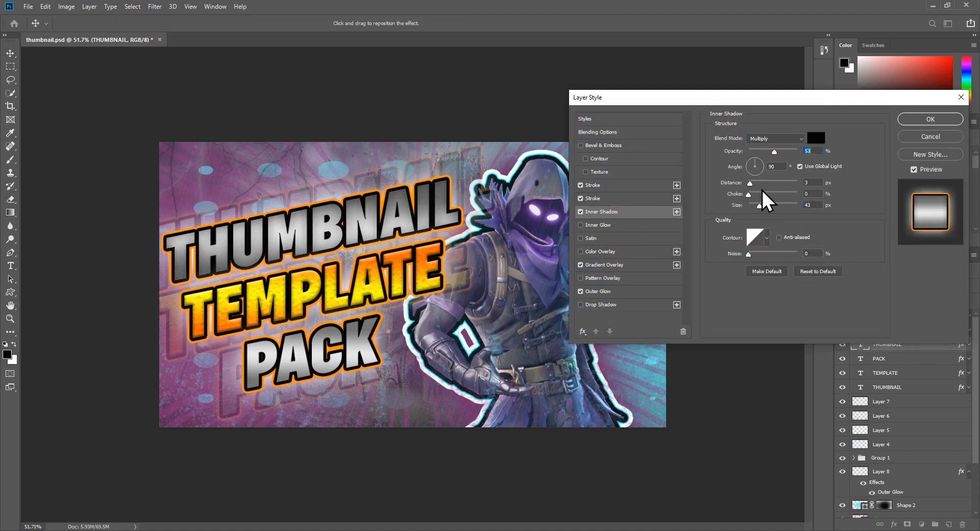
pyautogui.moveTo(749, 182); pyautogui.dragTo(747, 183)
pyautogui.moveTo(413, 217); pyautogui.dragTo(412, 212)
pyautogui.moveTo(761, 184); pyautogui.dragTo(757, 207)
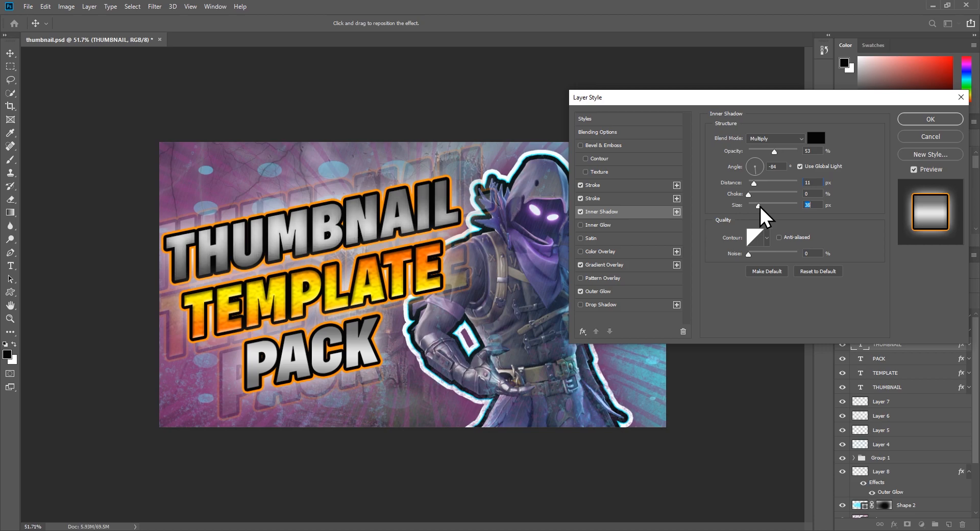
pyautogui.click(942, 120)
# Step: Add an Inner Shadow to the front TEMPLATE text with global light off, angle -116° and distance 17 px, and increase its size
pyautogui.hotkey('alt', ']')
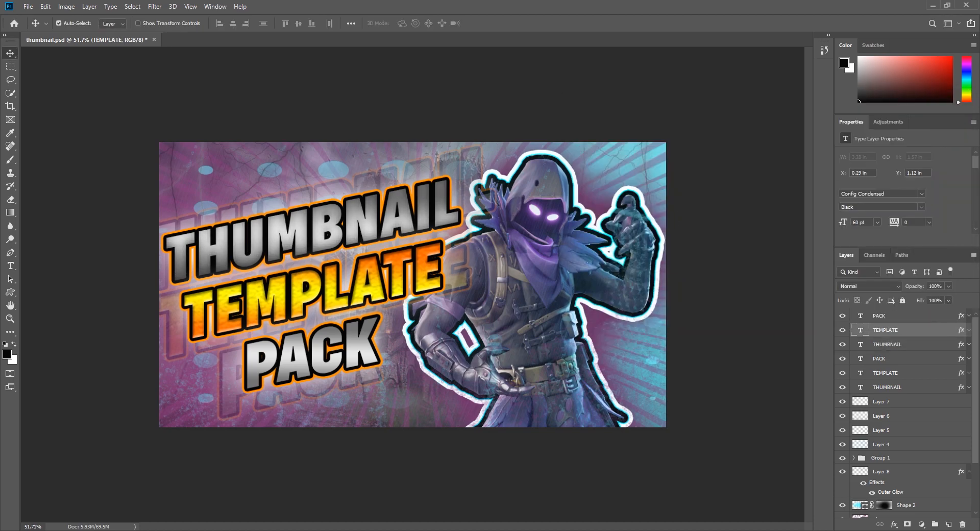
pyautogui.doubleClick(916, 331)
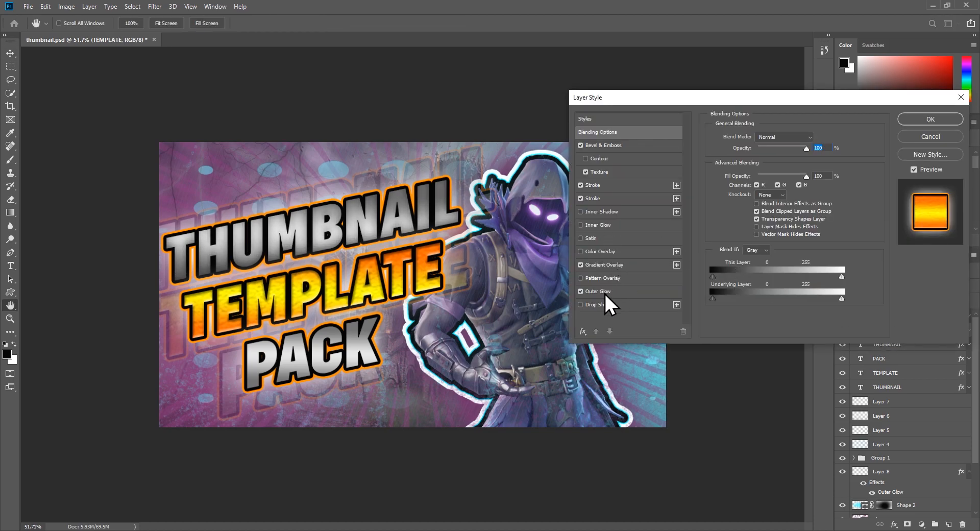
pyautogui.click(615, 212)
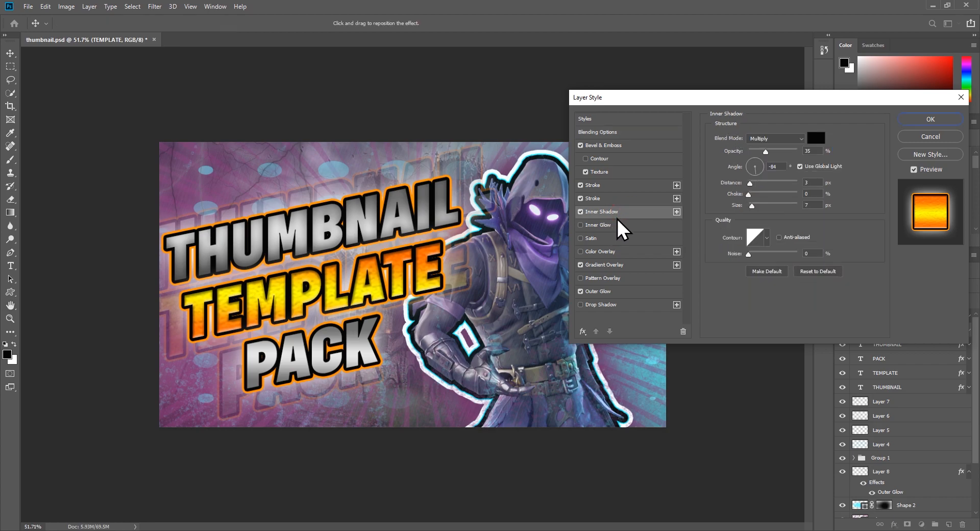
pyautogui.click(795, 172)
pyautogui.moveTo(352, 301); pyautogui.dragTo(354, 293)
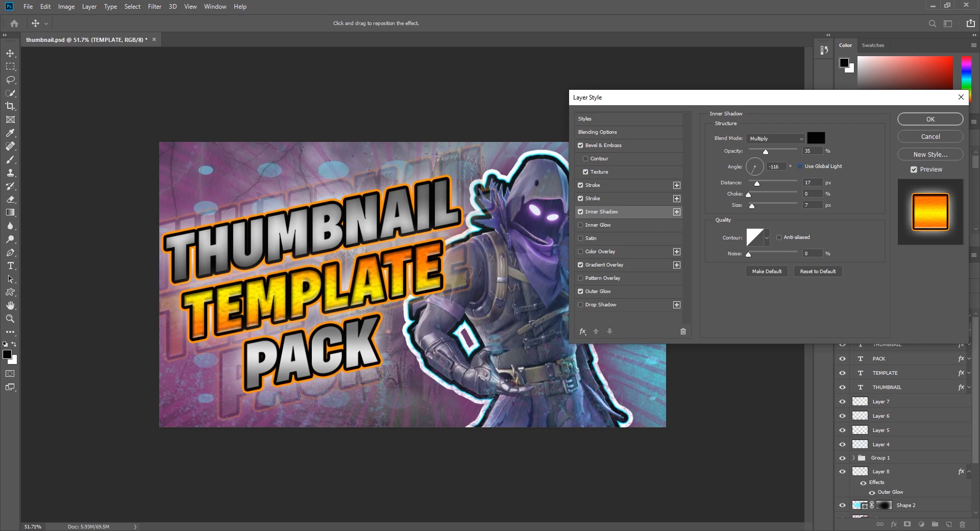
pyautogui.moveTo(751, 206); pyautogui.dragTo(755, 193)
pyautogui.click(930, 119)
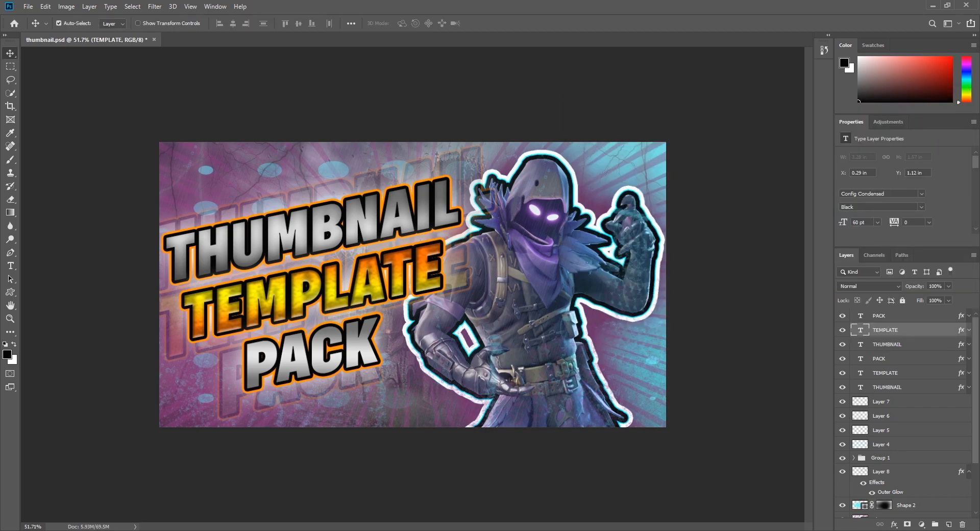
# Step: Copy the layer style of the front THUMBNAIL text and paste it onto the front PACK text
pyautogui.click(867, 345)
pyautogui.rightClick(867, 347)
pyautogui.click(832, 409)
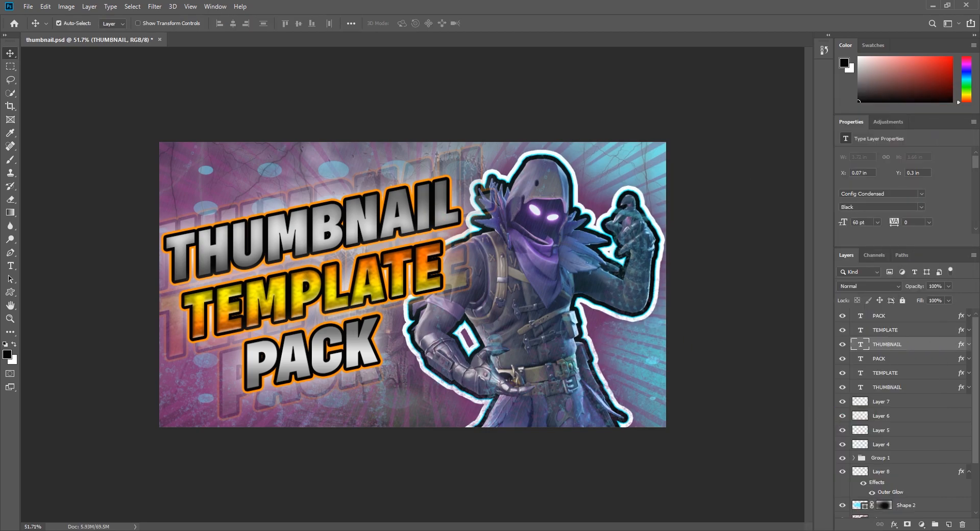
pyautogui.click(867, 315)
pyautogui.rightClick(862, 315)
pyautogui.click(803, 418)
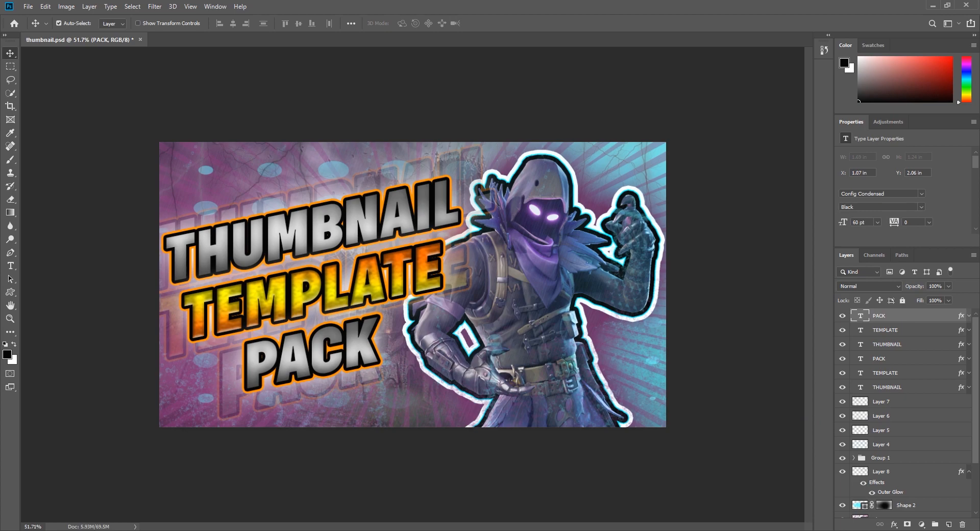
# Step: Group the three faded PACK, TEMPLATE and THUMBNAIL text layers and name the group Buttom Text
pyautogui.click(879, 359)
pyautogui.keyDown('shift'); pyautogui.click(887, 386); pyautogui.keyUp('shift')
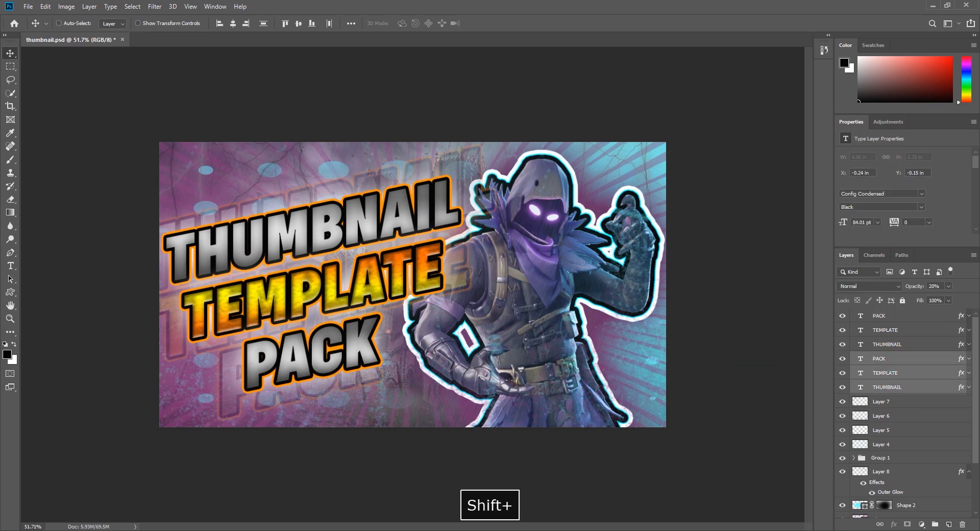
pyautogui.hotkey('ctrl', 'g')
pyautogui.doubleClick(880, 357)
pyautogui.write('B')
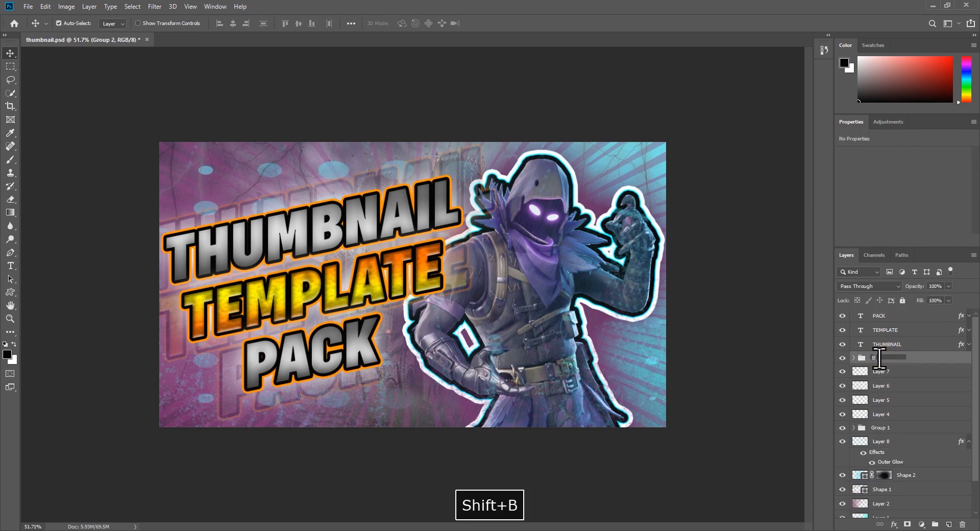
pyautogui.write('uttom Text')
pyautogui.press('Return')
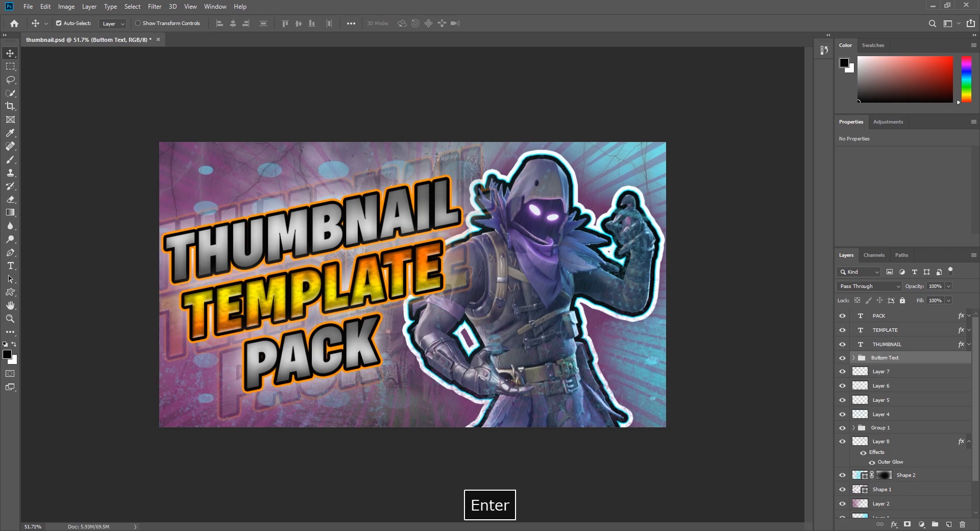
# Step: Save the document as thumbnail.psd, replacing the existing file
pyautogui.click(721, 389)
pyautogui.hotkey('ctrl', 'shift', 's')
pyautogui.click(610, 445)
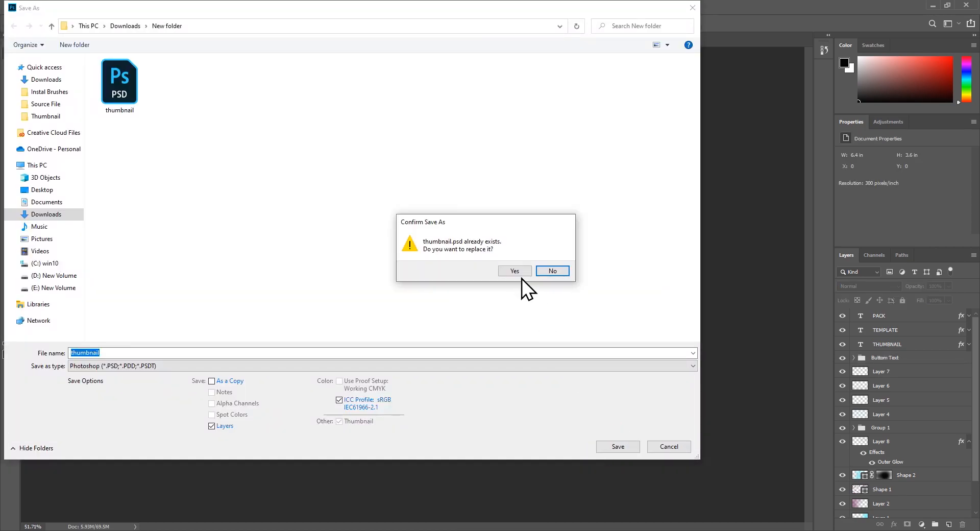
pyautogui.click(513, 270)
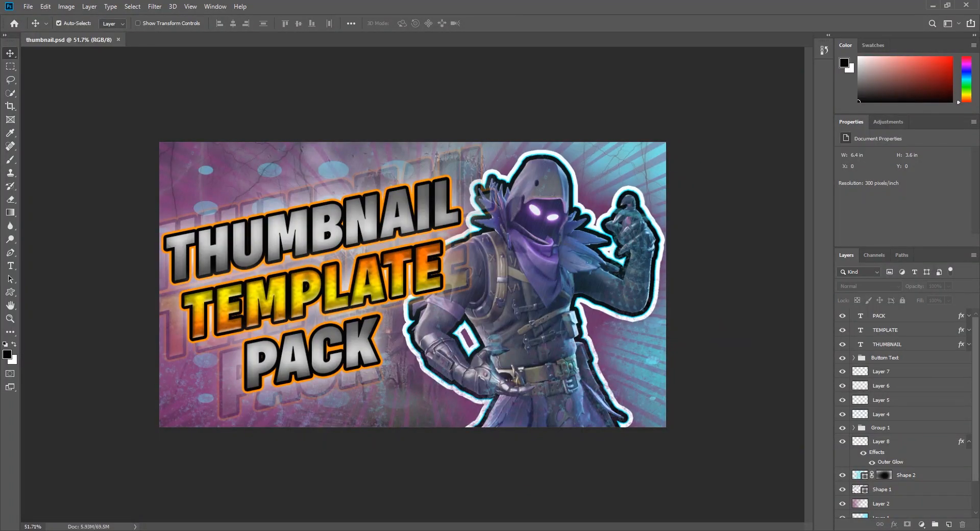
# Step: Draw a diagonal-stripe custom shape about 312 px square over the end of the THUMBNAIL text and fill it with orange
pyautogui.rightClick(13, 291)
pyautogui.click(413, 23)
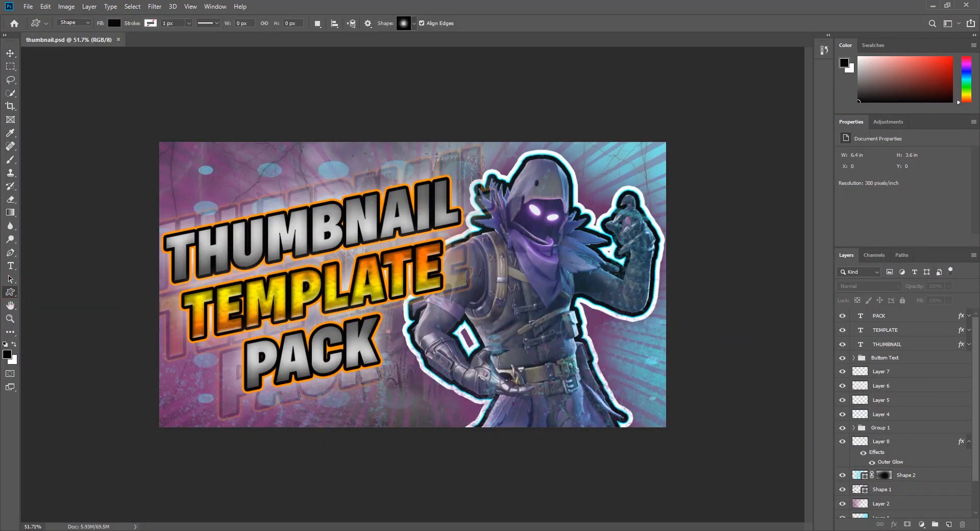
pyautogui.scroll(3, 395, 260)
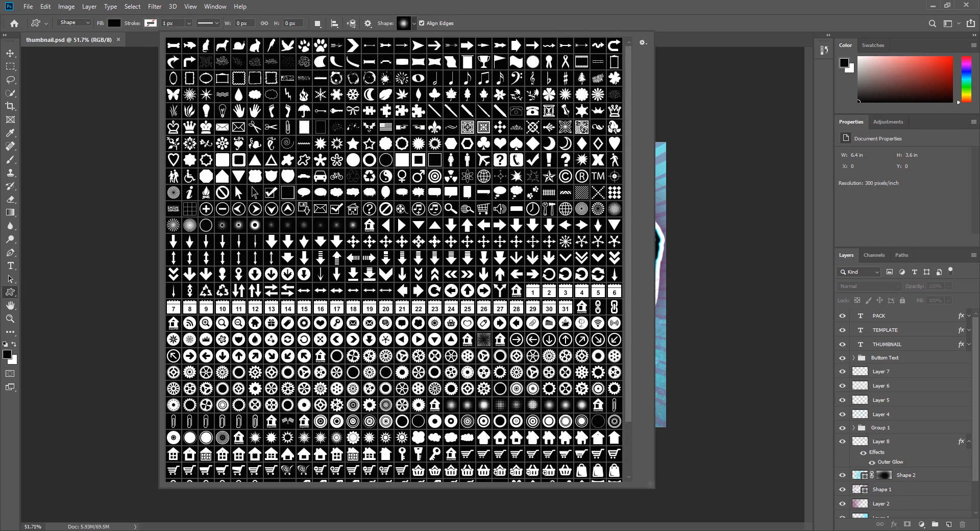
pyautogui.click(567, 2)
pyautogui.moveTo(380, 187); pyautogui.dragTo(462, 269)
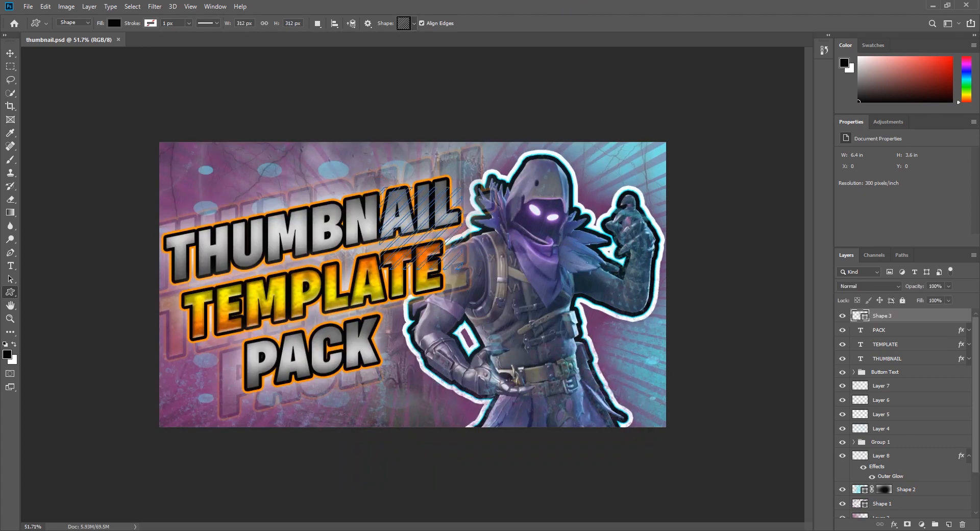
pyautogui.click(113, 22)
pyautogui.click(75, 76)
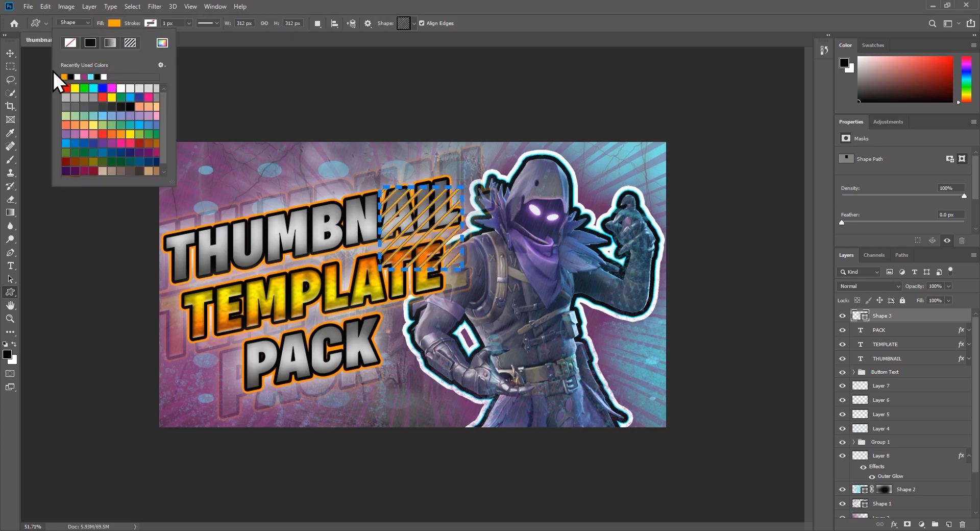
# Step: Draw a black circle about 207 px wide above the THUMBNAIL text and move the orange stripes in front of it
pyautogui.rightClick(10, 54)
pyautogui.click(61, 133)
pyautogui.rightClick(11, 292)
pyautogui.click(44, 311)
pyautogui.moveTo(249, 166); pyautogui.dragTo(304, 220)
pyautogui.click(11, 53)
pyautogui.moveTo(409, 202); pyautogui.dragTo(277, 181)
pyautogui.hotkey('ctrl', ']')
# Step: Try to clip the orange stripes to the black circle and remove the circle's fill
pyautogui.rightClick(921, 315)
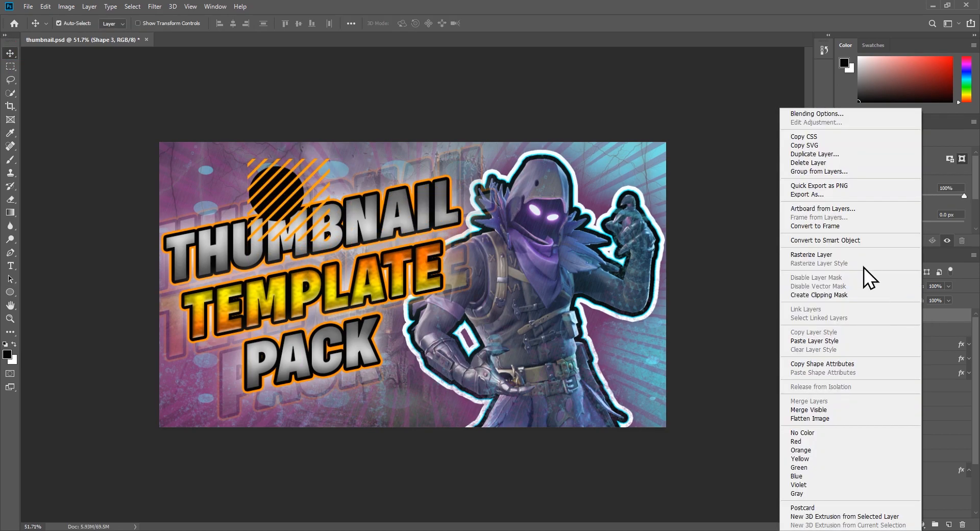
pyautogui.click(836, 294)
pyautogui.click(875, 329)
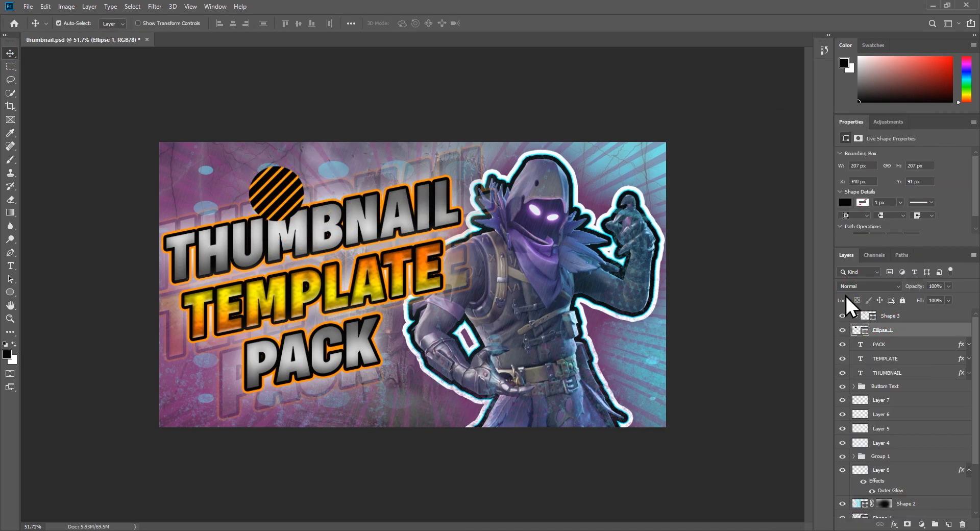
pyautogui.click(846, 203)
pyautogui.click(852, 221)
pyautogui.click(770, 285)
pyautogui.click(883, 330)
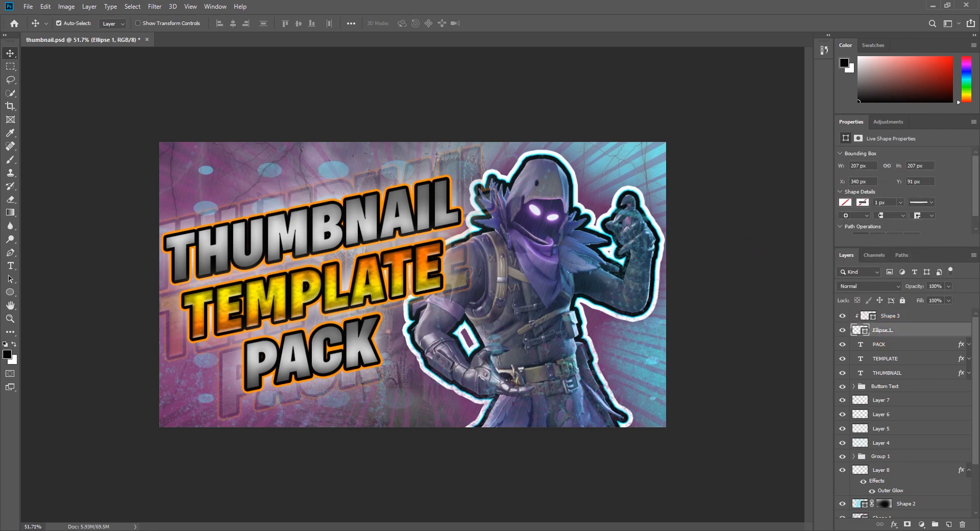
pyautogui.hotkey('ctrl', 'z')
pyautogui.hotkey('ctrl', 'z')
pyautogui.click(706, 312)
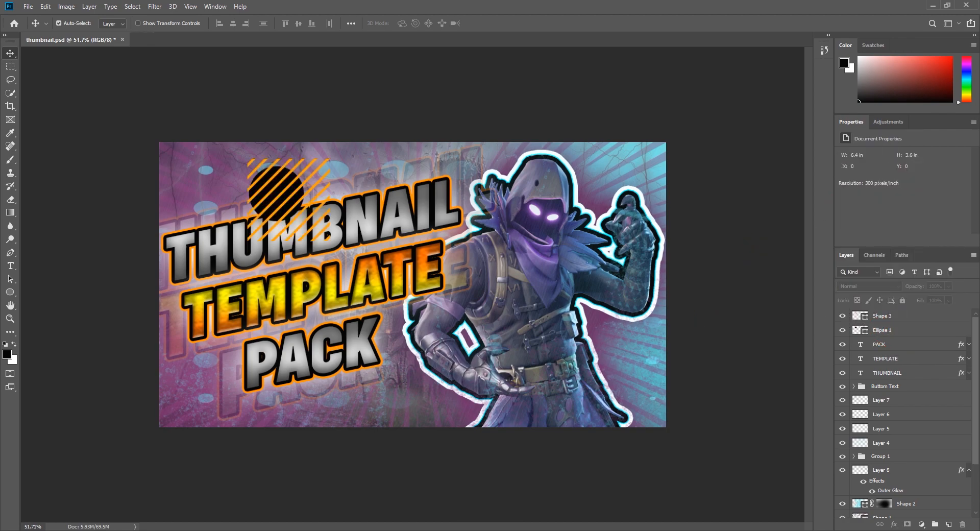
# Step: Rasterize the orange stripes, erase everything outside the circle's outline, and delete the circle layer
pyautogui.hotkey('ctrl', 'd')
pyautogui.rightClick(894, 316)
pyautogui.click(810, 262)
pyautogui.keyDown('ctrl'); pyautogui.click(859, 330); pyautogui.keyUp('ctrl')
pyautogui.hotkey('ctrl', 'shift', 'i')
pyautogui.press('Delete')
pyautogui.hotkey('ctrl', 'd')
pyautogui.click(894, 329)
pyautogui.press('Delete')
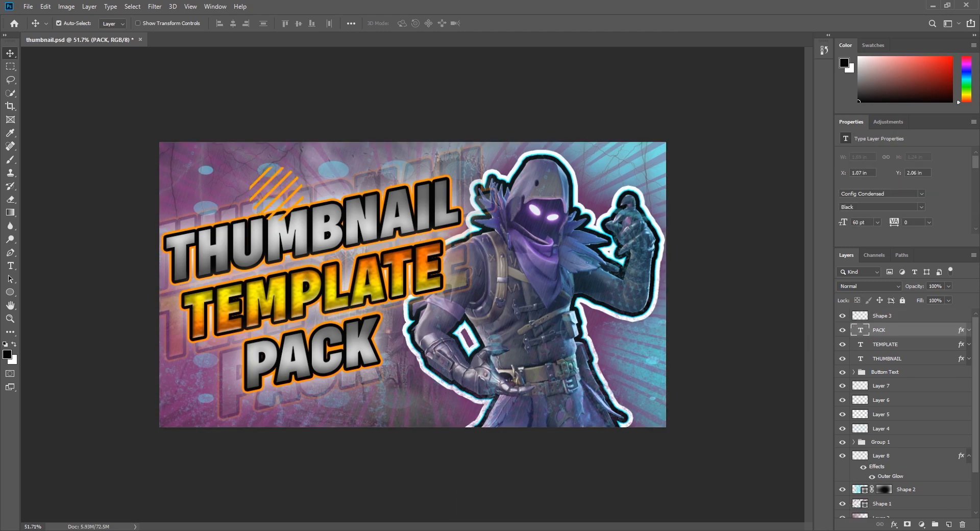
# Step: Move the striped circle into the canvas's upper-left corner and add a slightly offset duplicate of it
pyautogui.click(894, 316)
pyautogui.hotkey('ctrl', 't')
pyautogui.moveTo(275, 192); pyautogui.dragTo(174, 158)
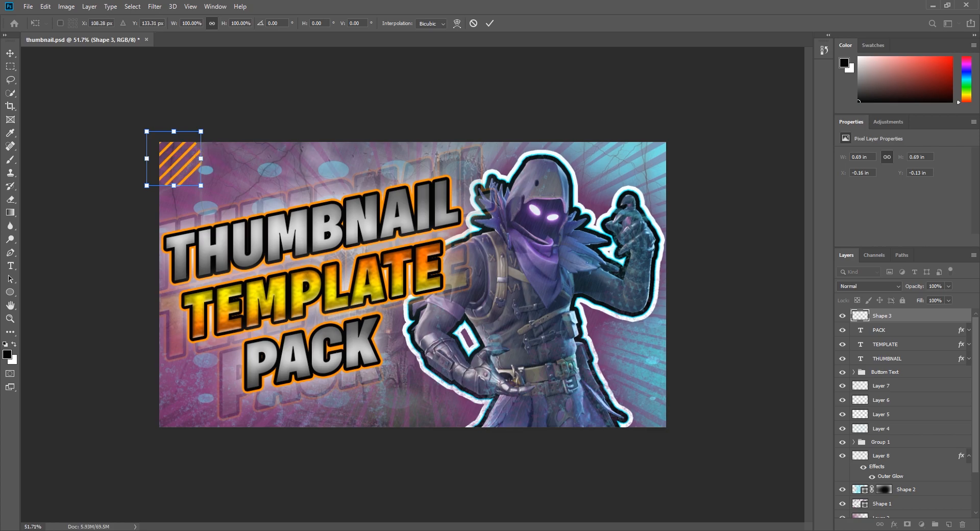
pyautogui.click(490, 23)
pyautogui.moveTo(201, 184); pyautogui.dragTo(201, 181)
pyautogui.scroll(5, 201, 184)
pyautogui.moveTo(149, 156); pyautogui.dragTo(297, 231)
pyautogui.moveTo(345, 252); pyautogui.dragTo(322, 226)
pyautogui.hotkey('ctrl', '0')
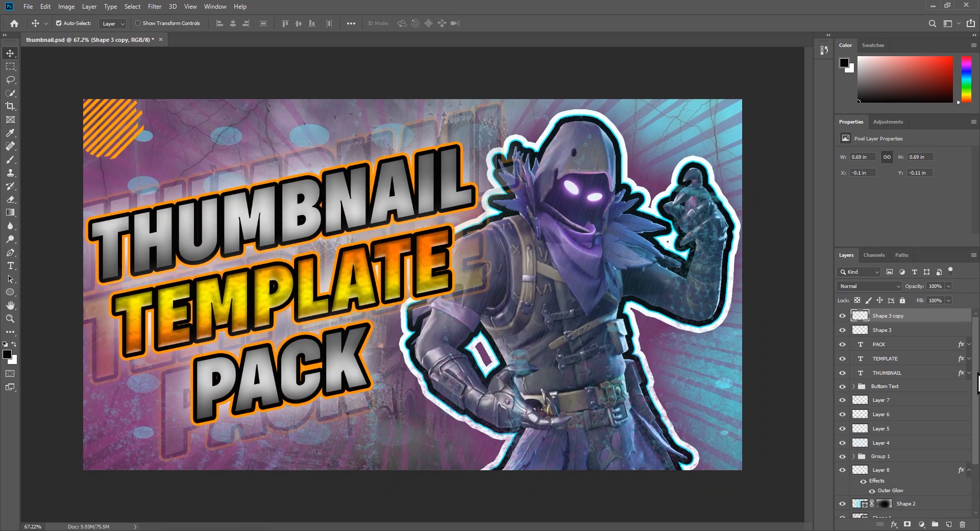
# Step: Reduce the opacity of both striped circle layers to 47%
pyautogui.keyDown('ctrl'); pyautogui.click(881, 330); pyautogui.keyUp('ctrl')
pyautogui.moveTo(948, 286); pyautogui.dragTo(929, 300)
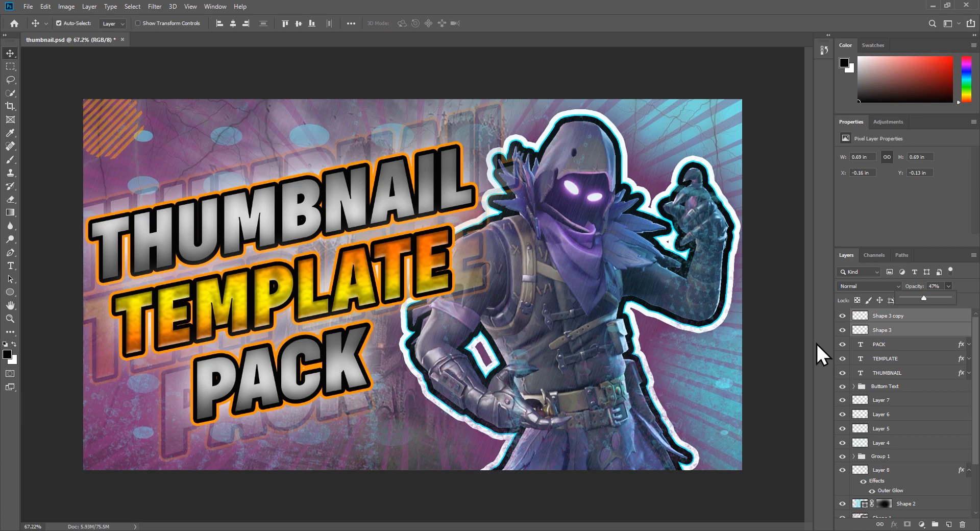
pyautogui.click(780, 347)
# Step: Add a new layer above Layer 7 and choose a cloud brush from the Clouds-by-Mila set
pyautogui.press('b')
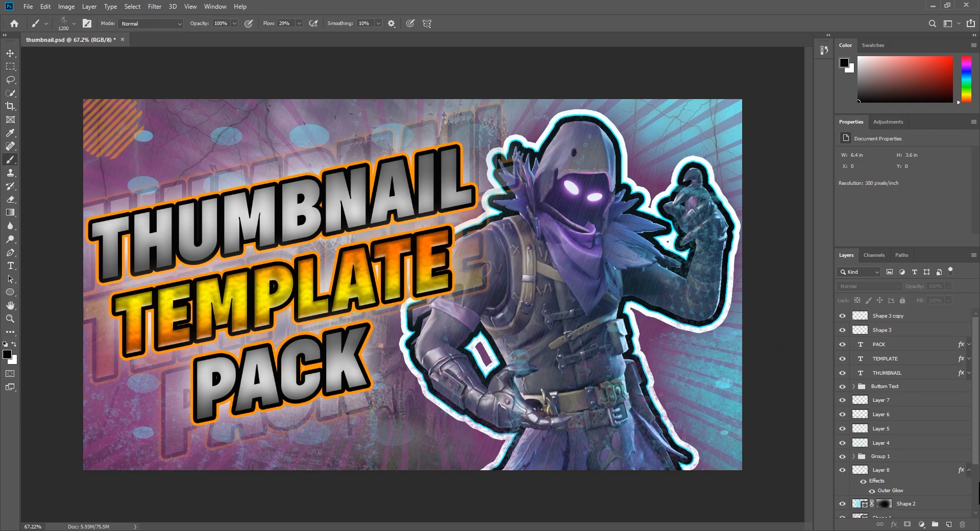
pyautogui.click(898, 456)
pyautogui.click(898, 400)
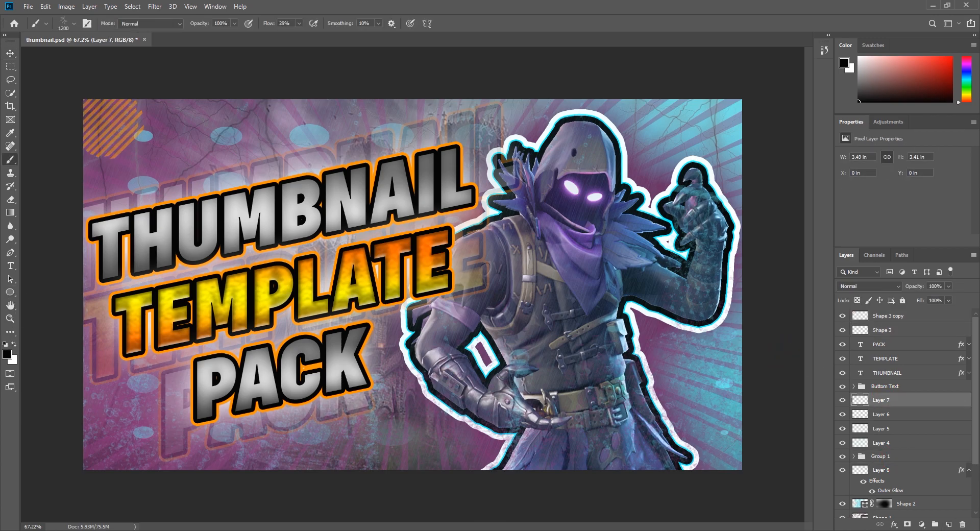
pyautogui.click(949, 524)
pyautogui.press('b')
pyautogui.click(73, 23)
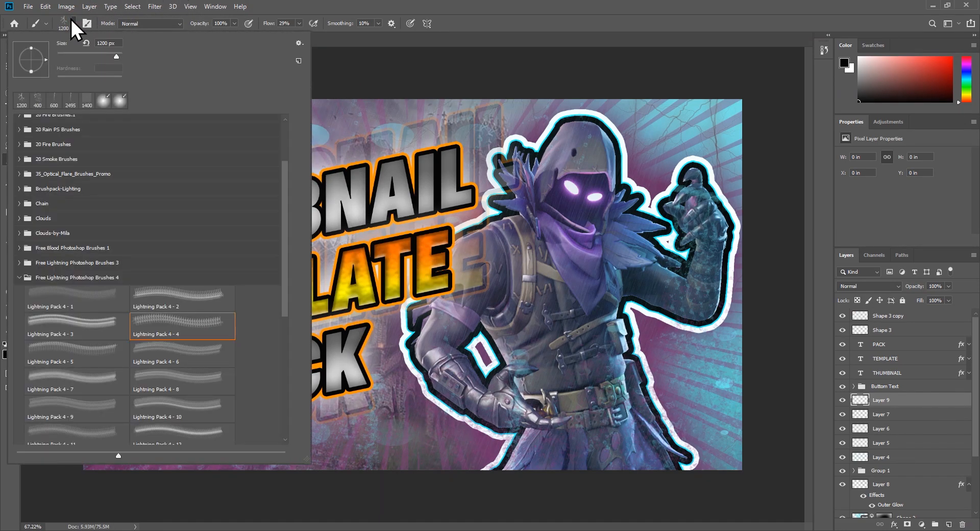
pyautogui.click(20, 277)
pyautogui.click(19, 247)
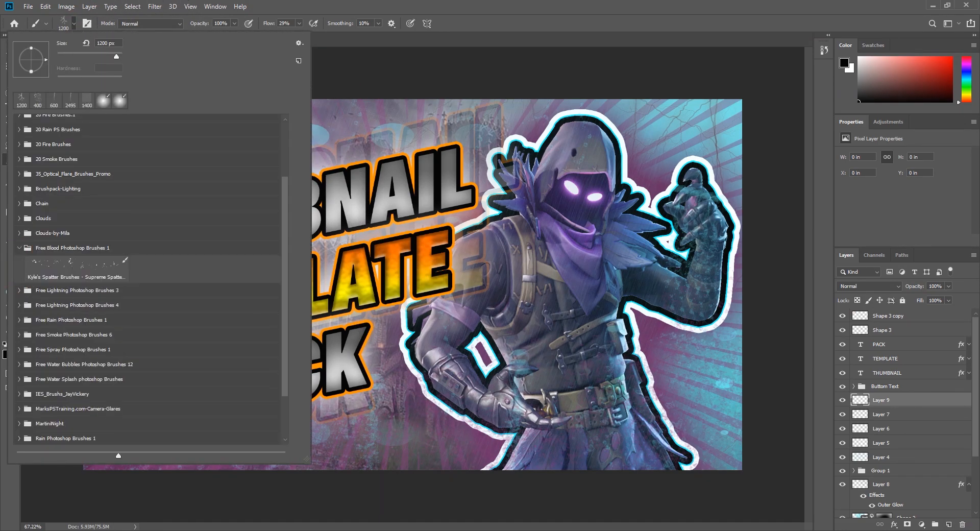
pyautogui.click(20, 233)
pyautogui.click(20, 232)
pyautogui.click(19, 233)
pyautogui.doubleClick(181, 255)
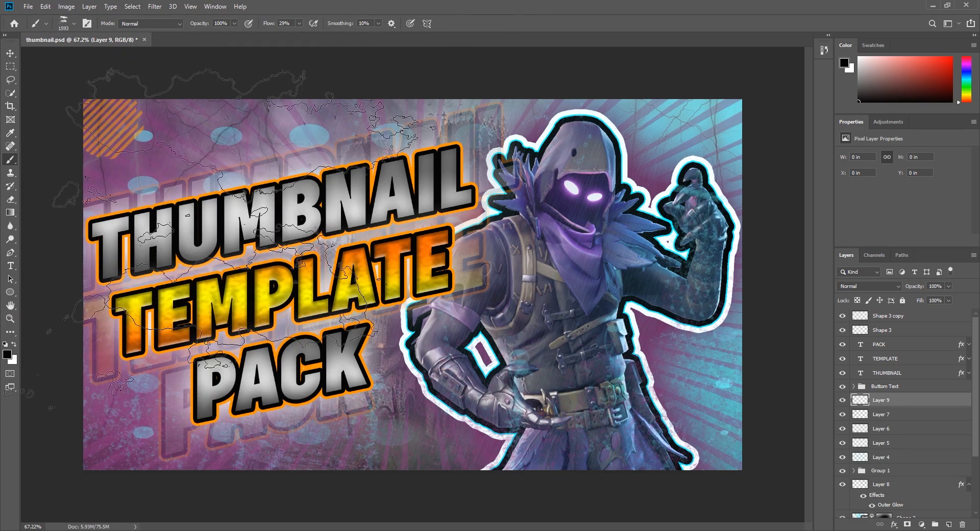
# Step: Undo the test cloud stamp and reduce the cloud brush size to 600 px
pyautogui.click(169, 260)
pyautogui.hotkey('ctrl', 'z')
pyautogui.press('[')
pyautogui.press('[')
pyautogui.press('[')
pyautogui.press('[')
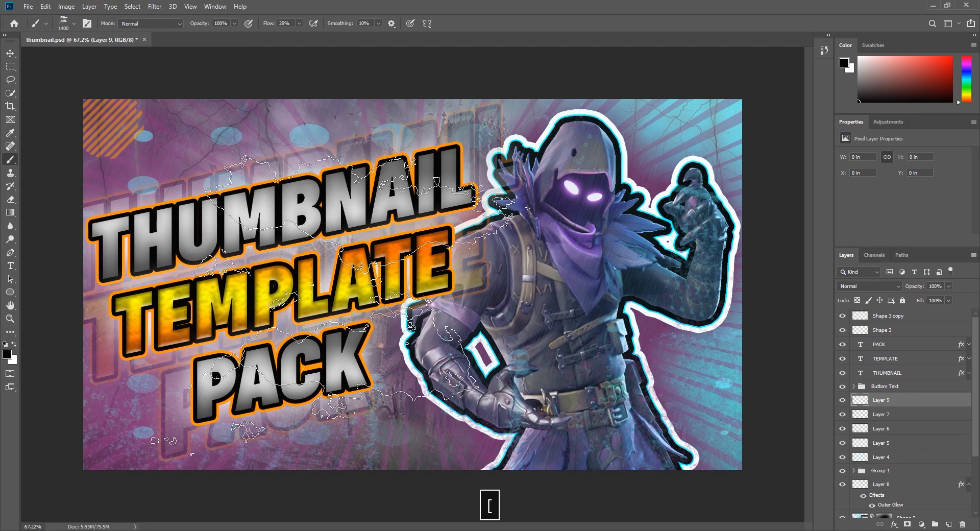
pyautogui.press(']')
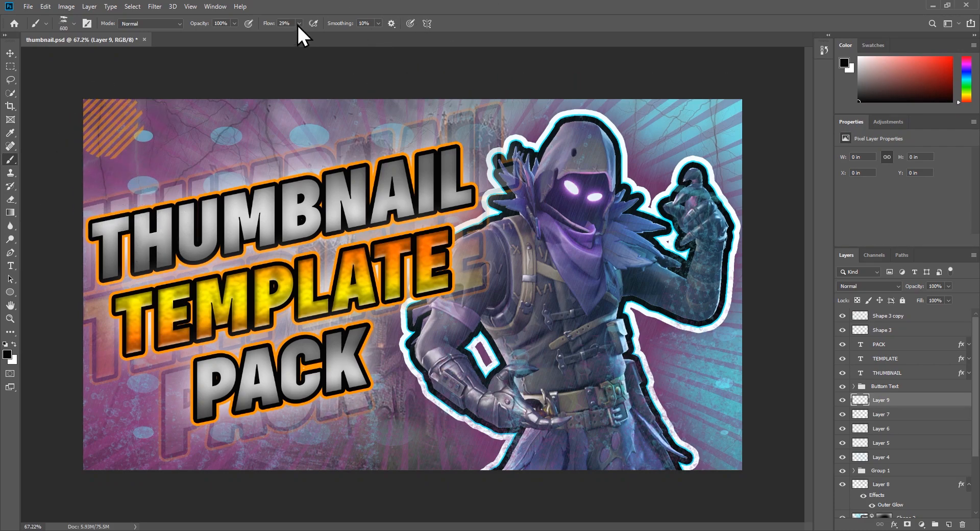
# Step: Set the foreground colour to bright orange and the brush flow to 100%
pyautogui.click(8, 354)
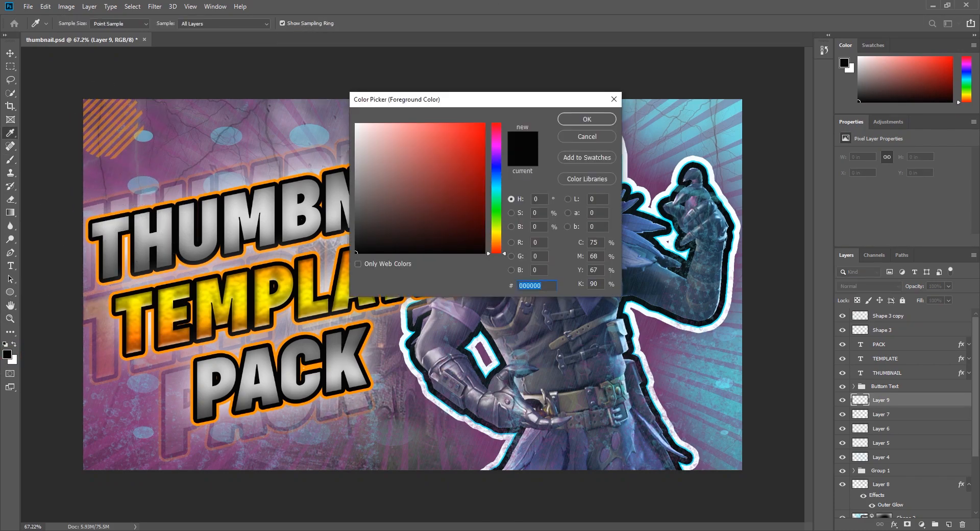
pyautogui.click(202, 323)
pyautogui.click(485, 123)
pyautogui.moveTo(504, 238); pyautogui.dragTo(504, 240)
pyautogui.click(562, 118)
# Step: Stamp orange clouds along the upper part of the canvas and reduce their layer's opacity to 57%
pyautogui.moveTo(128, 209)
pyautogui.mouseDown()
pyautogui.moveTo(76, 403)
pyautogui.moveTo(102, 449)
pyautogui.mouseUp()
pyautogui.hotkey('ctrl', 'z')
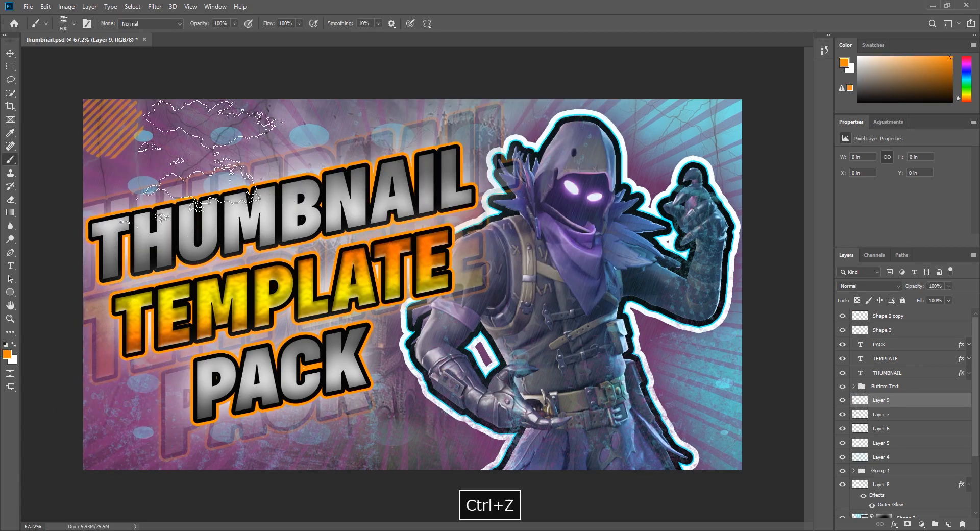
pyautogui.click(209, 145)
pyautogui.click(680, 126)
pyautogui.click(319, 127)
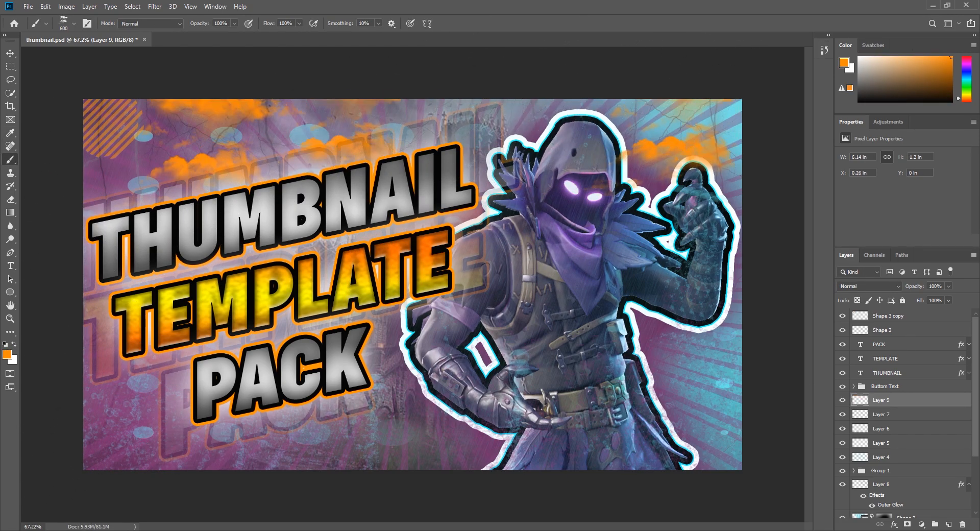
pyautogui.moveTo(941, 298); pyautogui.dragTo(928, 298)
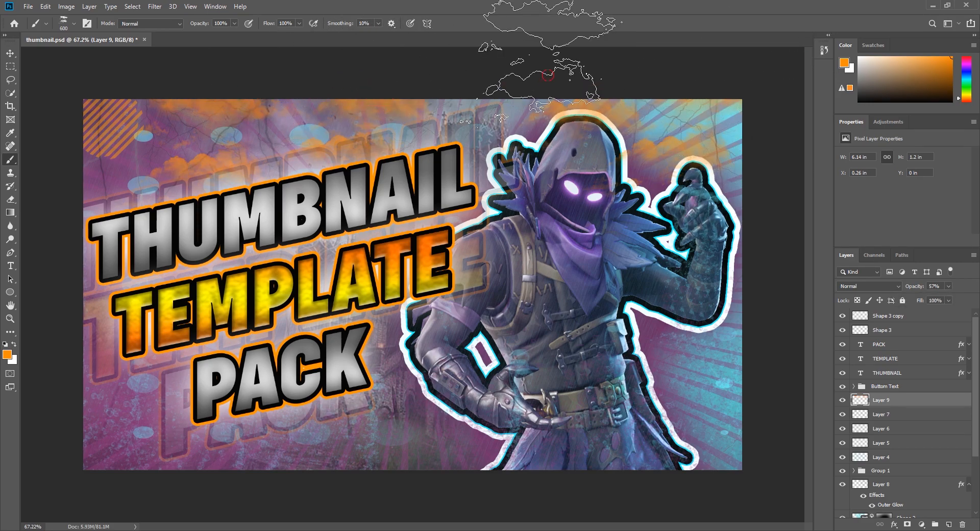
# Step: Reduce the brush size to 100 px
pyautogui.press('[')
pyautogui.press('[')
pyautogui.press('[')
pyautogui.press('[')
pyautogui.press('[')
pyautogui.press('[')
pyautogui.press('[')
pyautogui.press('[')
pyautogui.press('[')
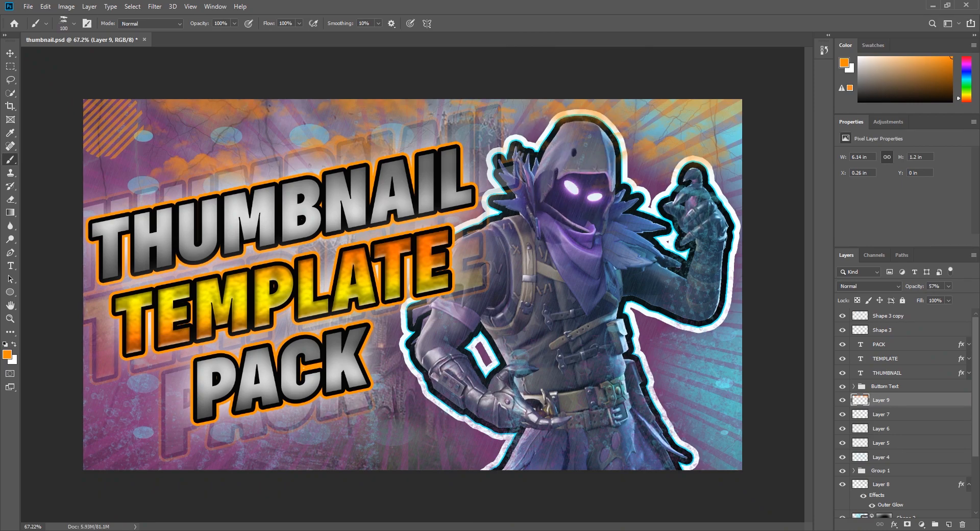
# Step: Add a new layer and choose spray brush 2 from Free Spray Photoshop Brushes 1 at 1200 px
pyautogui.click(948, 524)
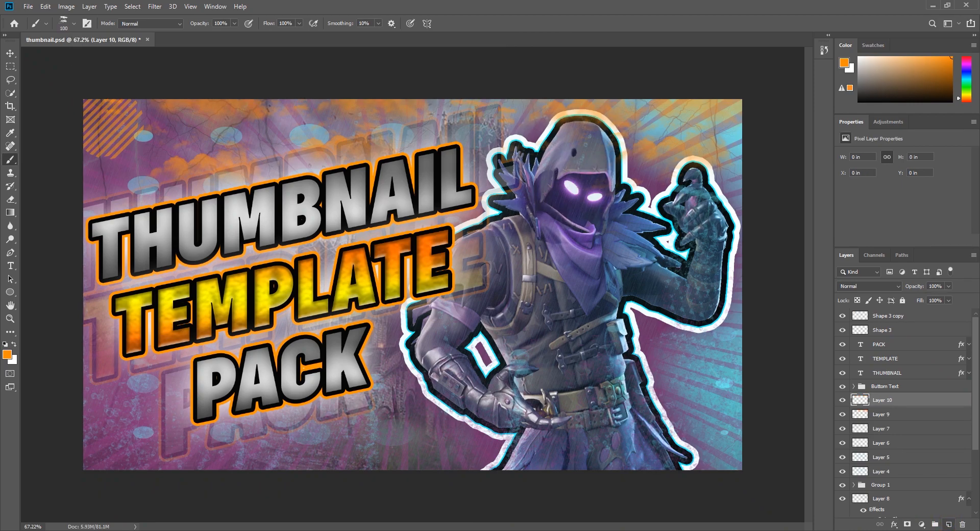
pyautogui.click(68, 26)
pyautogui.click(16, 232)
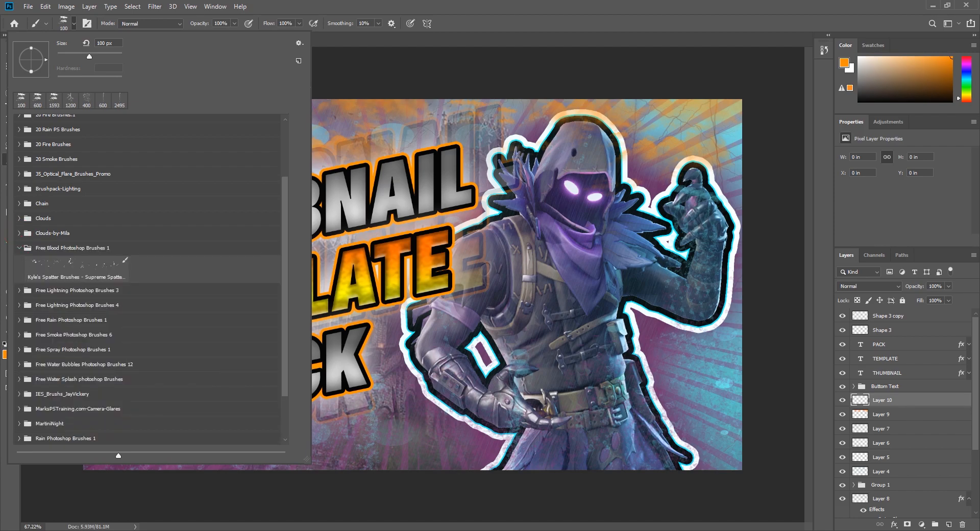
pyautogui.click(19, 247)
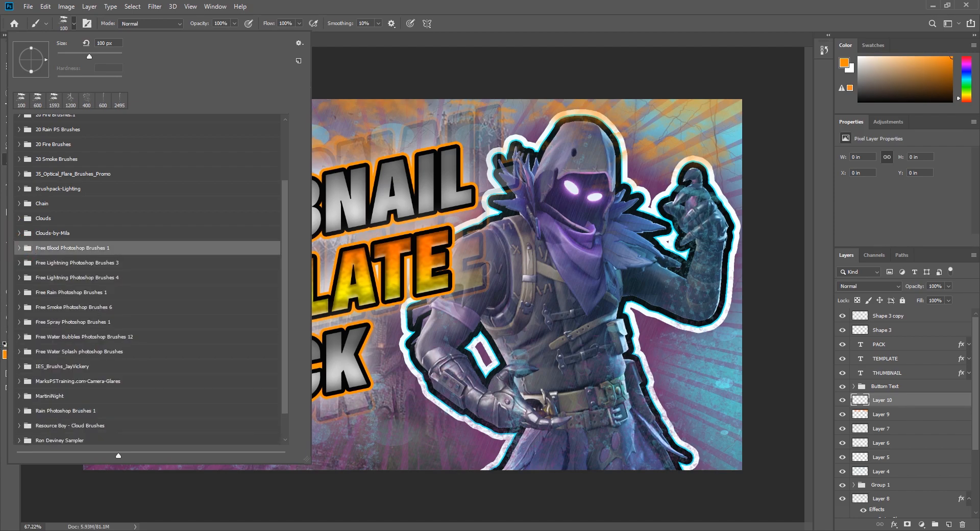
pyautogui.click(19, 322)
pyautogui.scroll(-3, 151, 279)
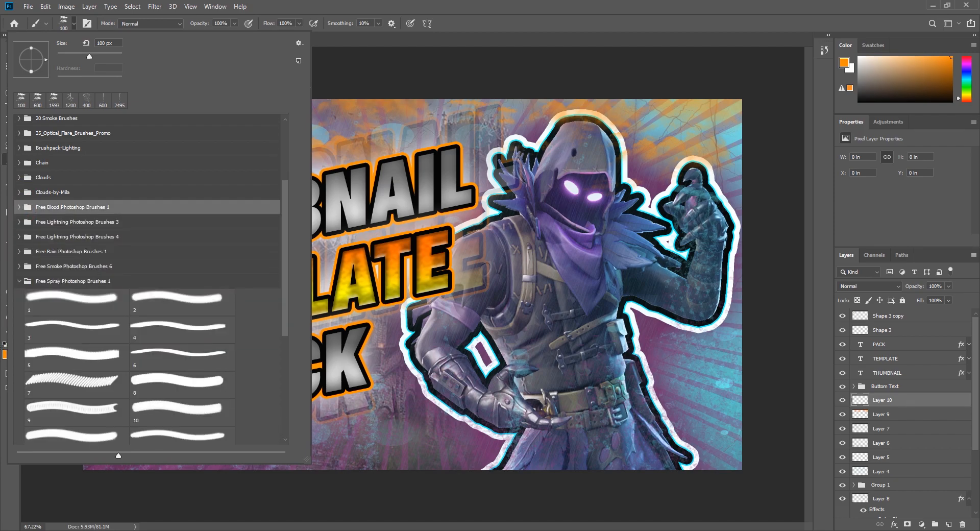
pyautogui.doubleClick(169, 246)
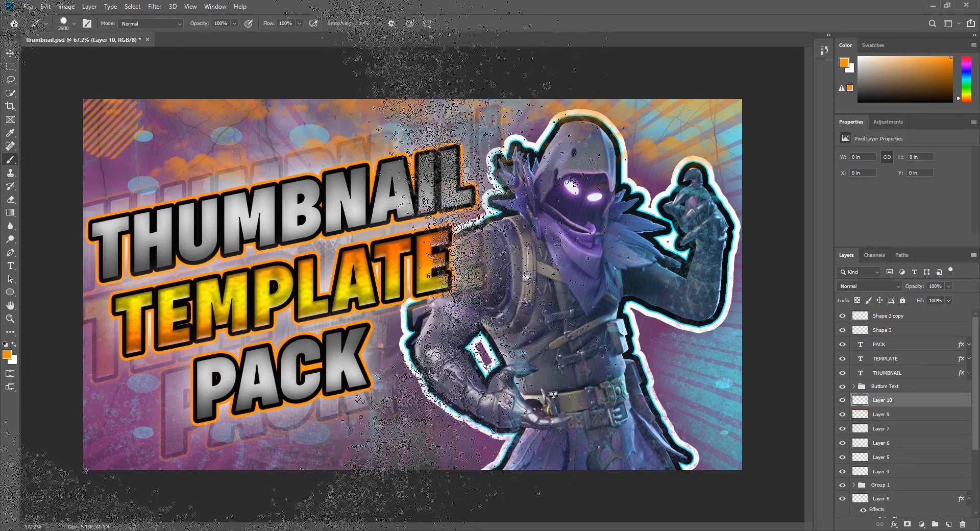
pyautogui.press('[')
pyautogui.press('[')
pyautogui.press('[')
pyautogui.press('[')
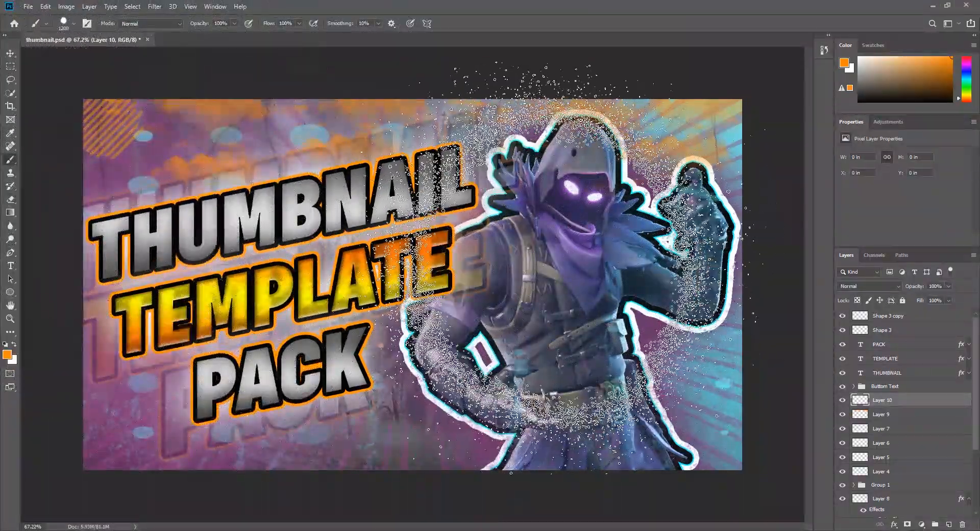
# Step: Stamp orange spray around the left, right and lower edges of the canvas, undoing unwanted stamps
pyautogui.scroll(-4, 579, 253)
pyautogui.click(126, 215)
pyautogui.click(240, 427)
pyautogui.hotkey('ctrl', 'z')
pyautogui.click(711, 208)
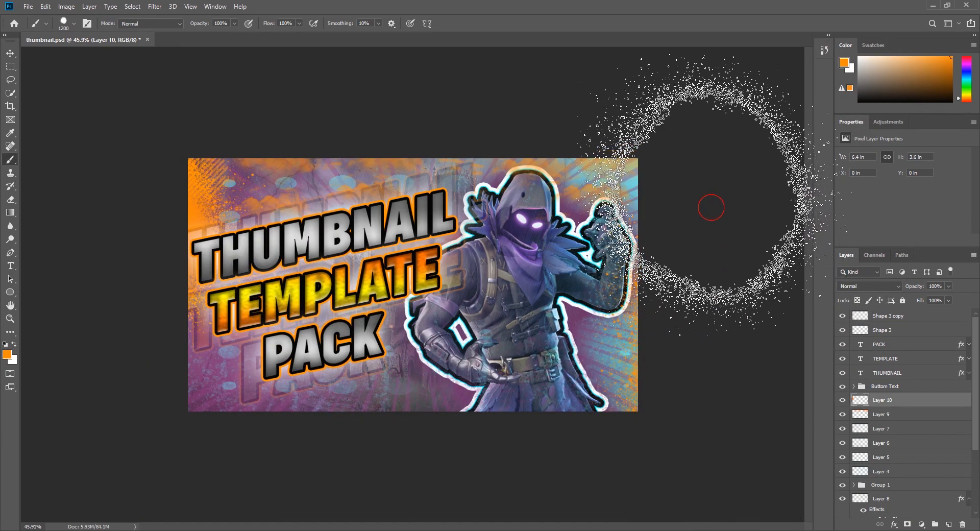
pyautogui.click(690, 392)
pyautogui.scroll(-2, 178, 439)
pyautogui.click(172, 428)
pyautogui.click(175, 345)
pyautogui.click(473, 131)
pyautogui.hotkey('ctrl', 'z')
pyautogui.click(507, 466)
# Step: Try a 500 px spray stamp below the character's raised hand and undo it
pyautogui.press('[')
pyautogui.press('[')
pyautogui.press('[')
pyautogui.press('[')
pyautogui.press('[')
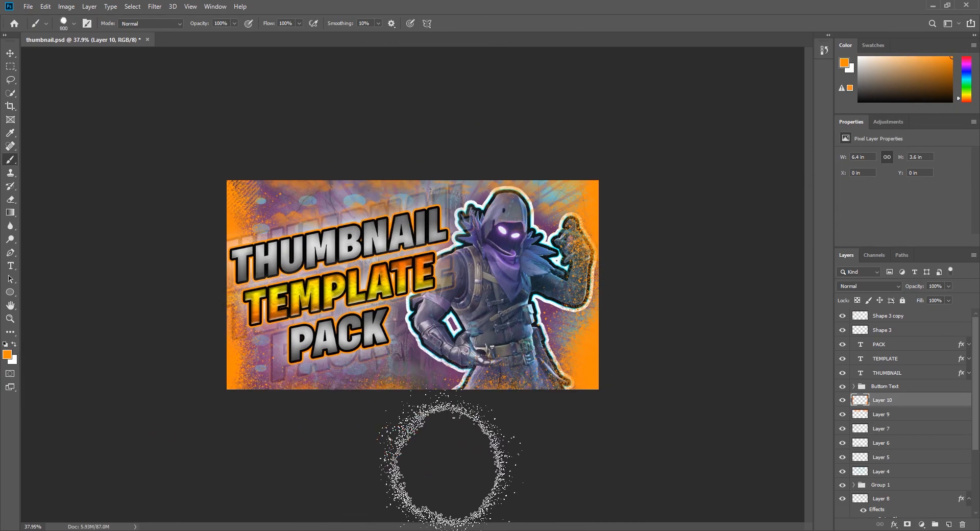
pyautogui.press('[')
pyautogui.press('[')
pyautogui.hotkey('ctrl', 'z')
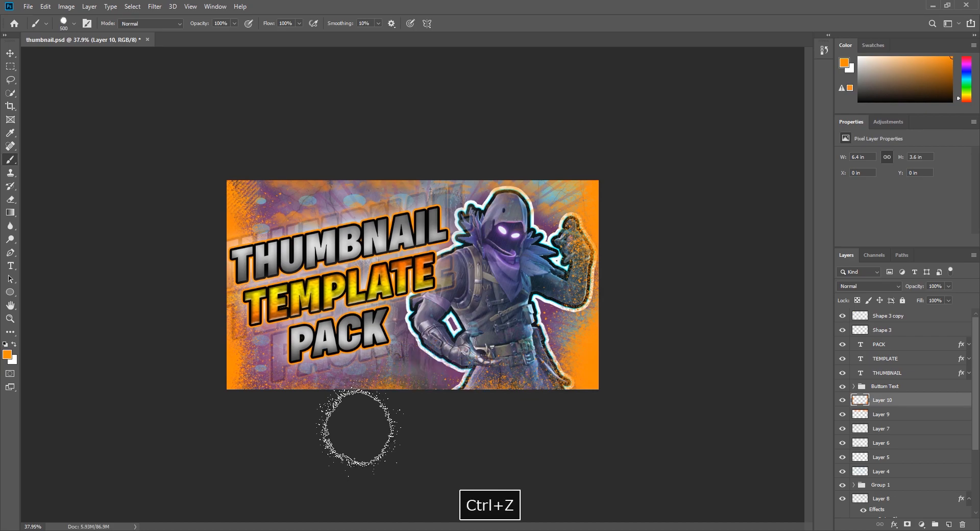
pyautogui.click(554, 301)
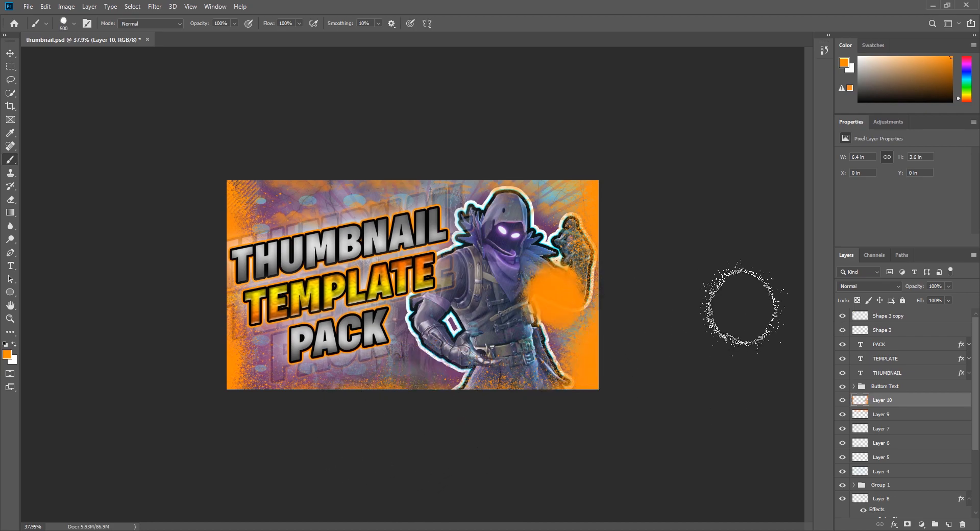
pyautogui.hotkey('ctrl', 'z')
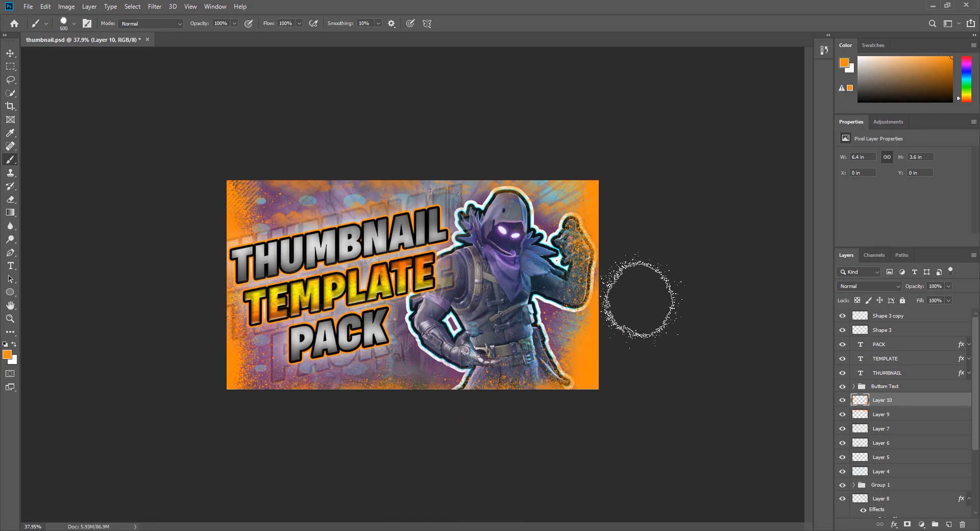
# Step: Set the spray layer's opacity to 60% and preview other blend modes for it
pyautogui.scroll(5, 635, 300)
pyautogui.press('v')
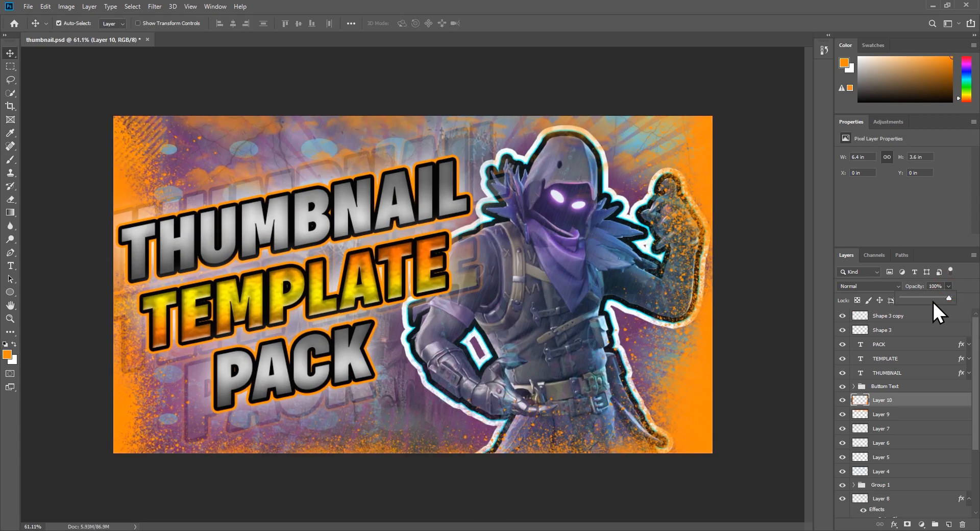
pyautogui.press('6')
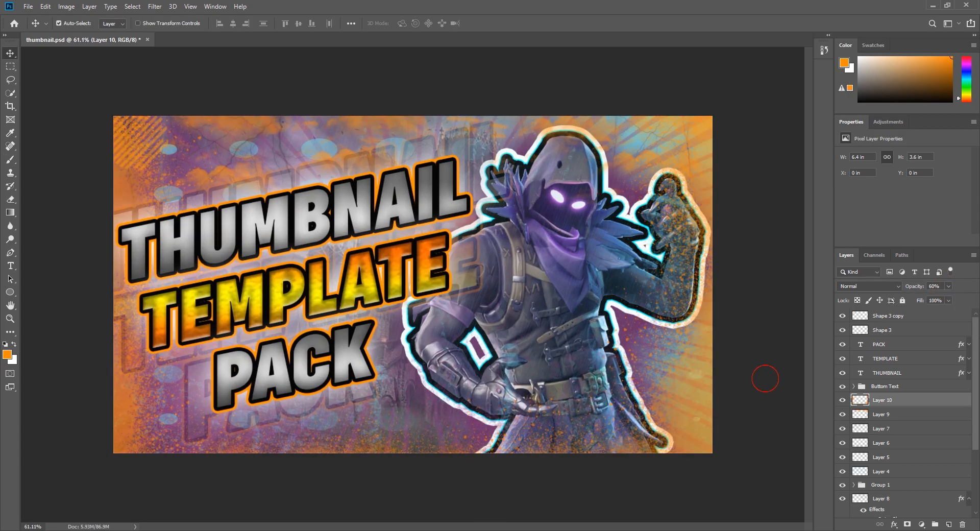
pyautogui.click(890, 287)
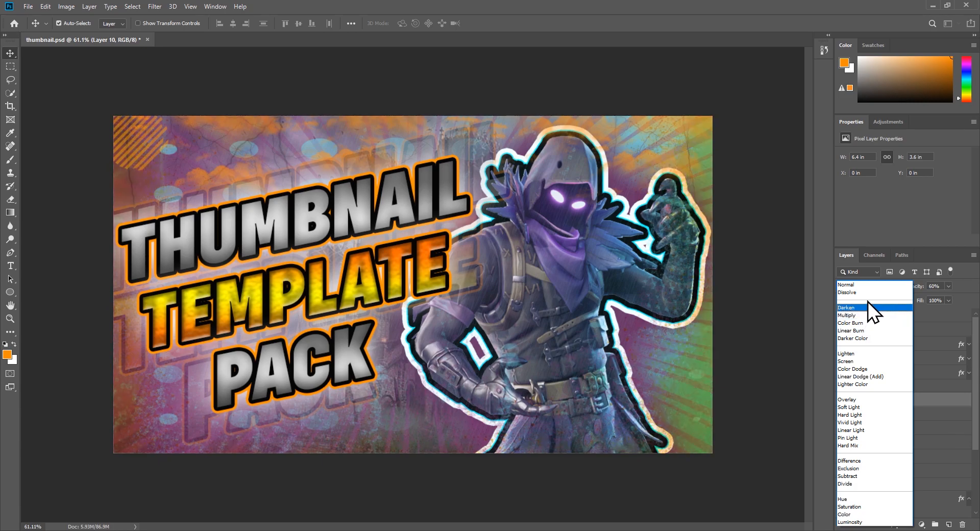
pyautogui.click(865, 290)
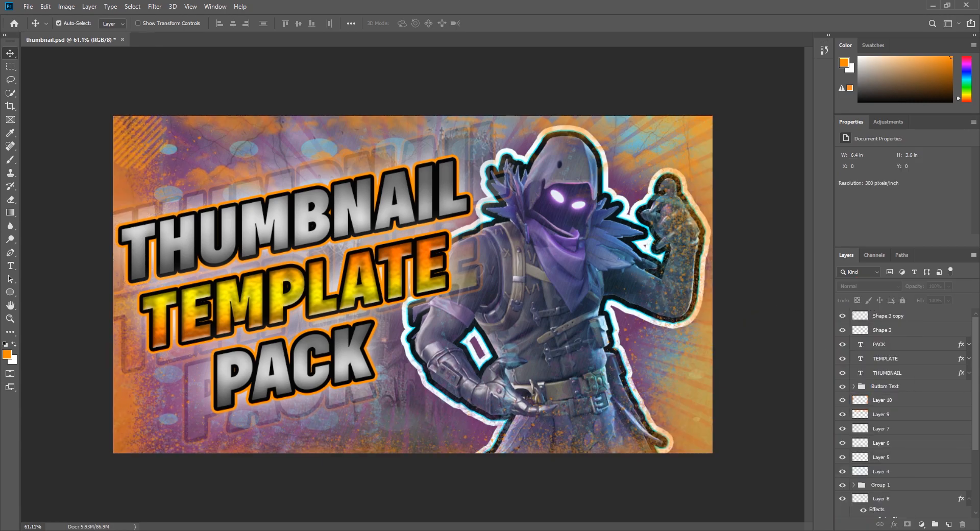
# Step: Set the orange spray layer's blend mode to Dissolve and its opacity to 10%
pyautogui.click(898, 400)
pyautogui.click(867, 286)
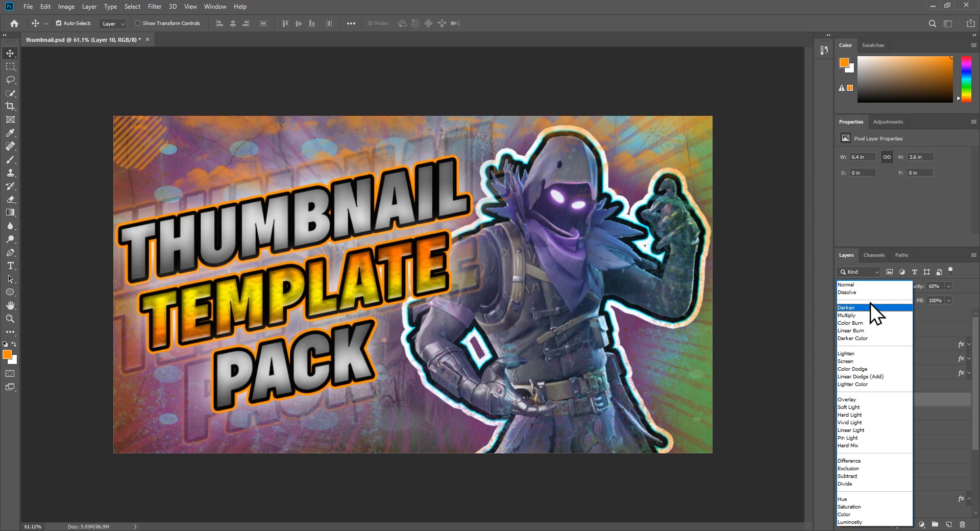
pyautogui.click(872, 292)
pyautogui.click(947, 287)
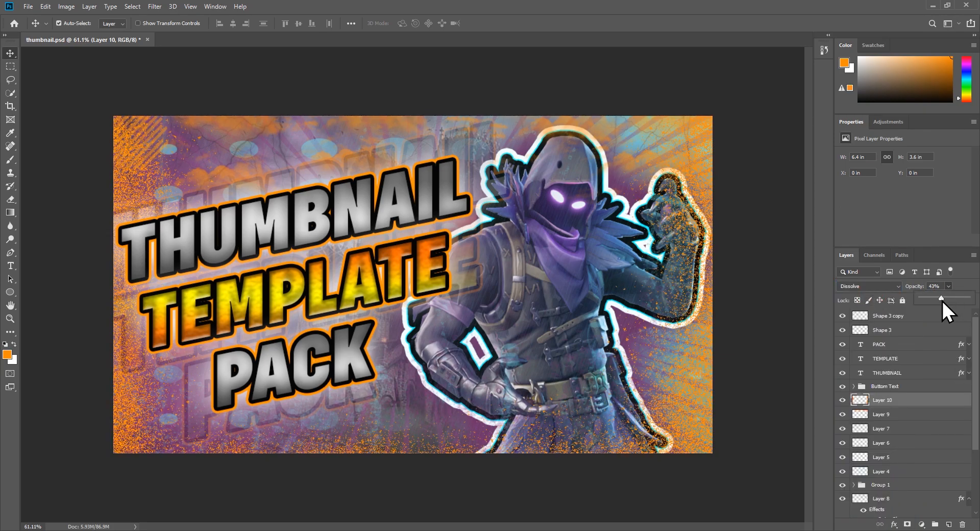
pyautogui.moveTo(941, 299); pyautogui.dragTo(934, 295)
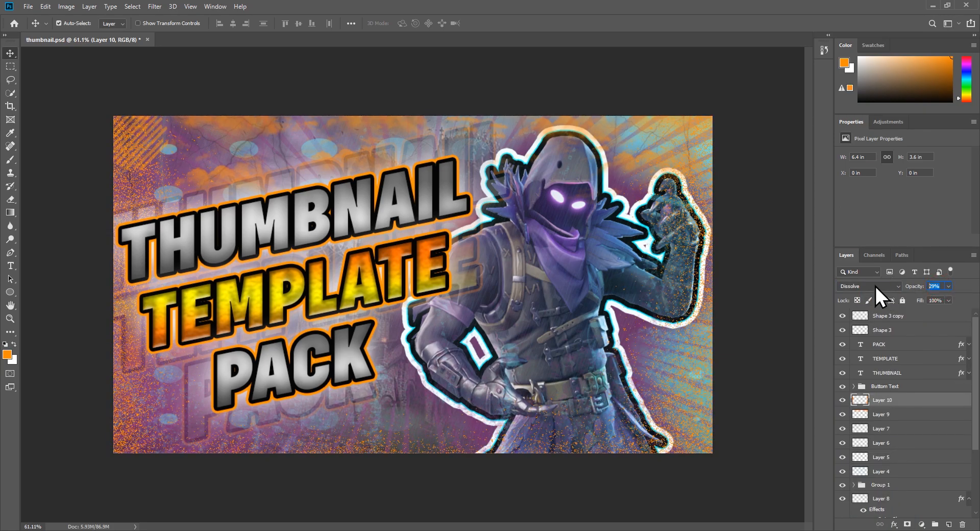
pyautogui.write('0')
pyautogui.press('Return')
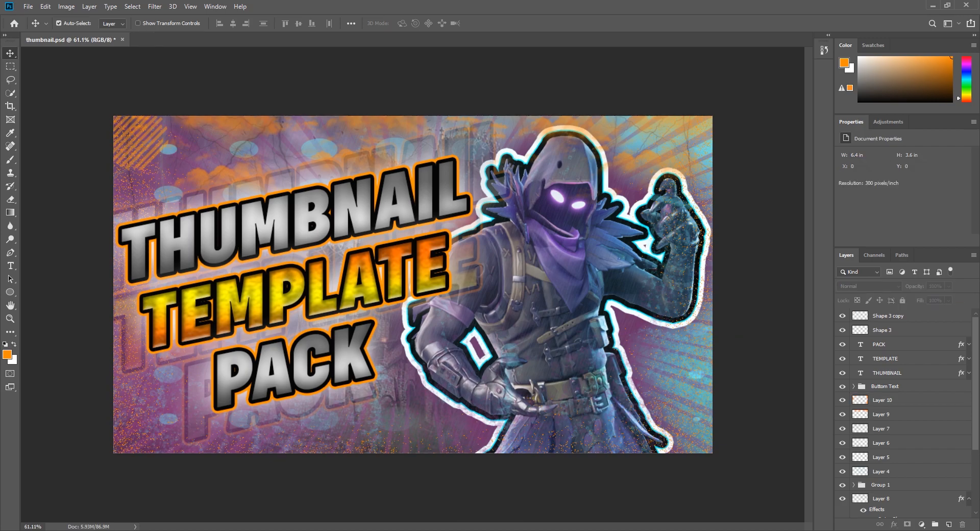
# Step: Add a new layer above the spray and choose a smoke brush from Free Smoke Photoshop Brushes 6
pyautogui.click(948, 524)
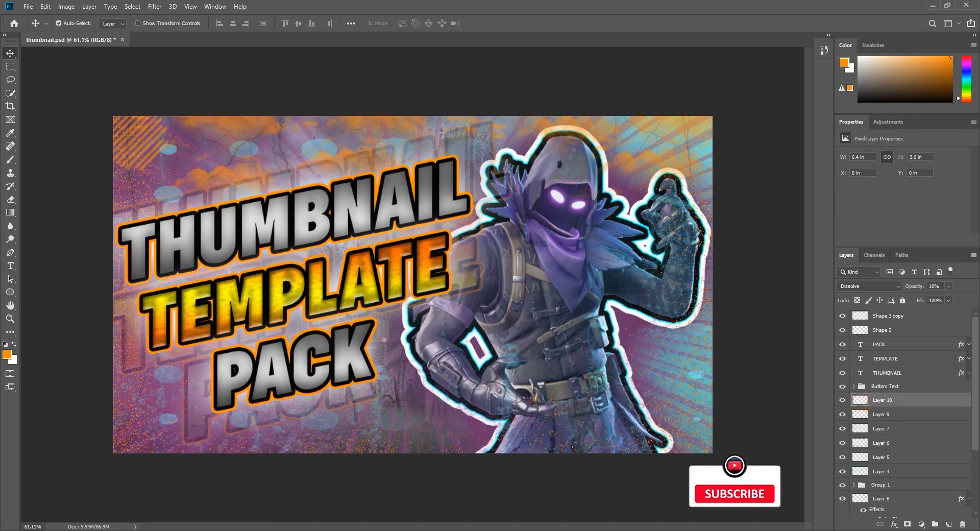
pyautogui.press('b')
pyautogui.click(72, 24)
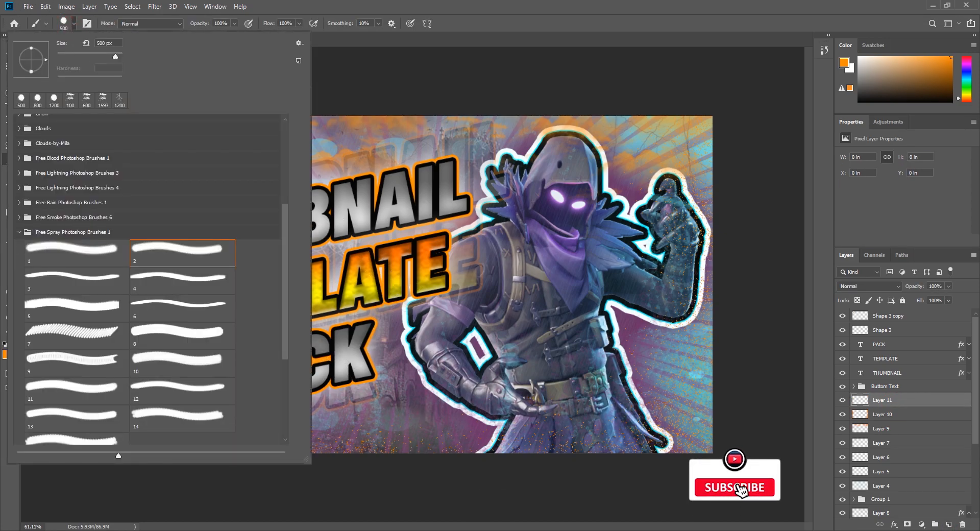
pyautogui.click(20, 232)
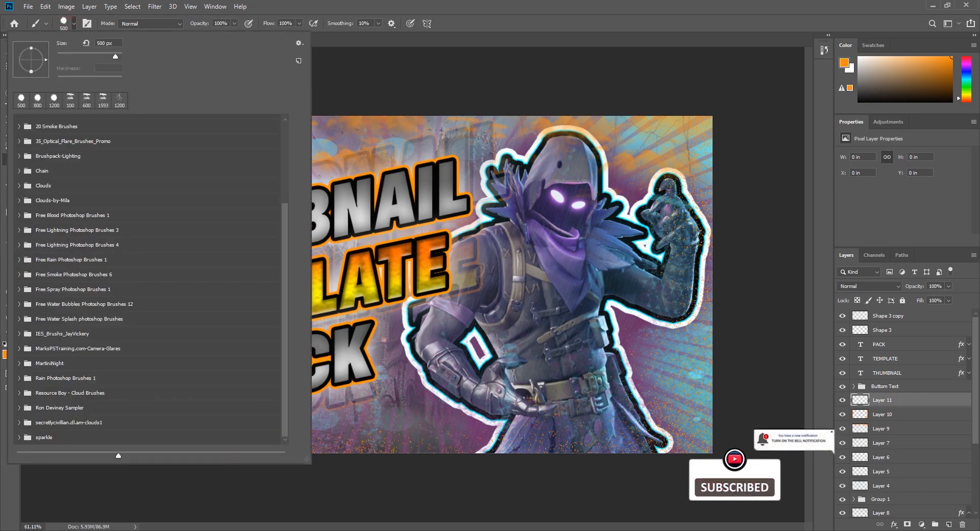
pyautogui.click(19, 275)
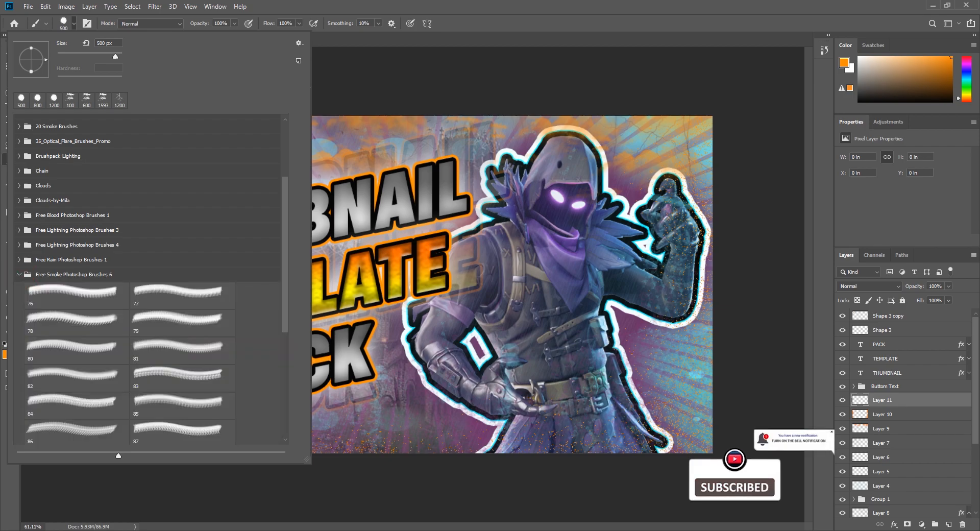
pyautogui.click(77, 324)
pyautogui.click(616, 5)
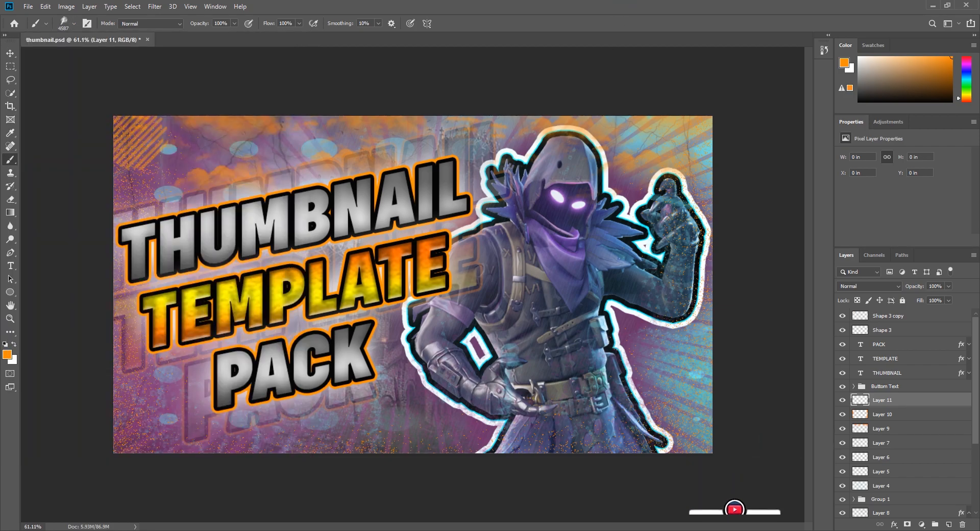
# Step: Reduce the smoke brush size to 400 px
pyautogui.press('[')
pyautogui.press('[')
pyautogui.press('[')
pyautogui.press('[')
pyautogui.press('[')
pyautogui.press('[')
pyautogui.press('[')
pyautogui.press('[')
pyautogui.press('[')
pyautogui.press('[')
pyautogui.press('[')
pyautogui.press('[')
pyautogui.press('[')
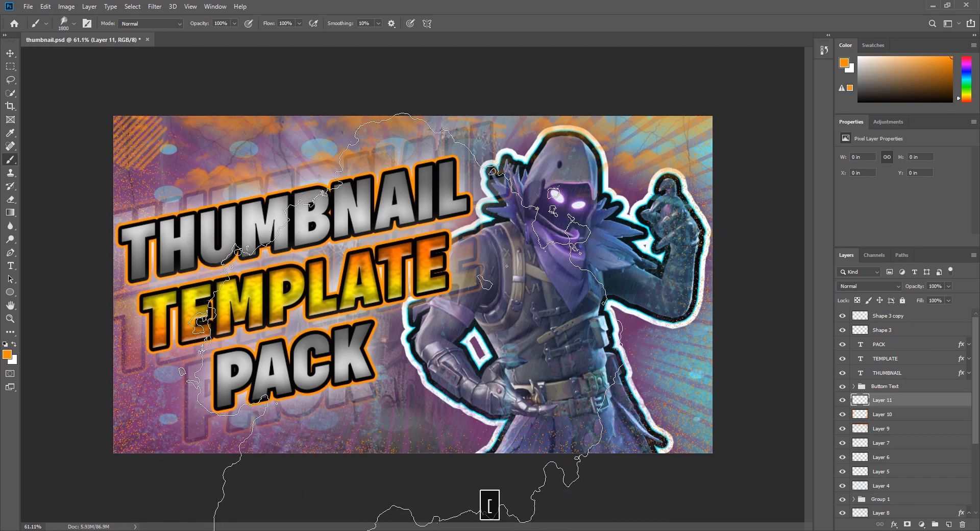
pyautogui.press('[')
pyautogui.press('[')
# Step: Reset the foreground colour to black, try a smoke stamp at the canvas's lower edge, and undo it
pyautogui.click(5, 344)
pyautogui.click(185, 453)
pyautogui.hotkey('ctrl', 'z')
# Step: Increase the smoke brush size to 1200 px and set the foreground colour to dark grey 3e3e3e
pyautogui.scroll(-3, 398, 439)
pyautogui.press(']')
pyautogui.press(']')
pyautogui.press(']')
pyautogui.press(']')
pyautogui.press(']')
pyautogui.press(']')
pyautogui.press(']')
pyautogui.press(']')
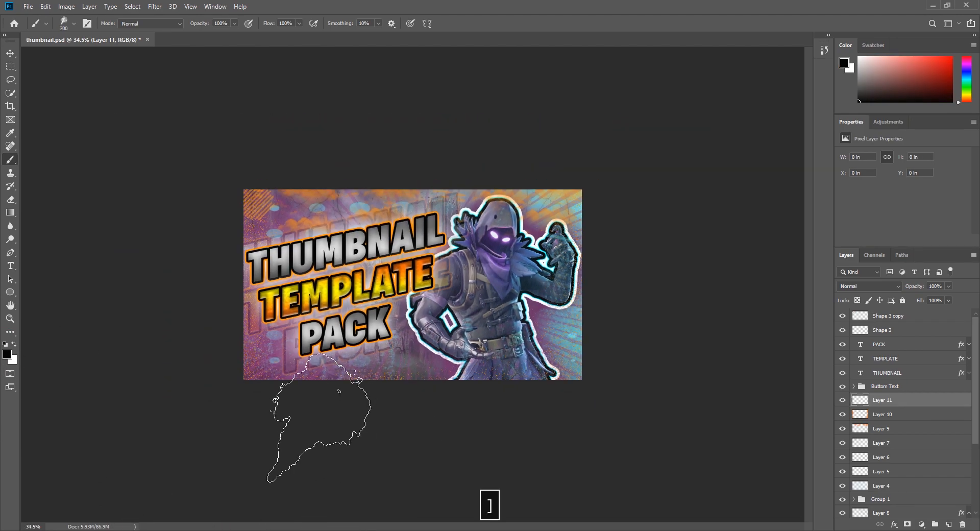
pyautogui.click(7, 356)
pyautogui.moveTo(357, 212); pyautogui.dragTo(351, 221)
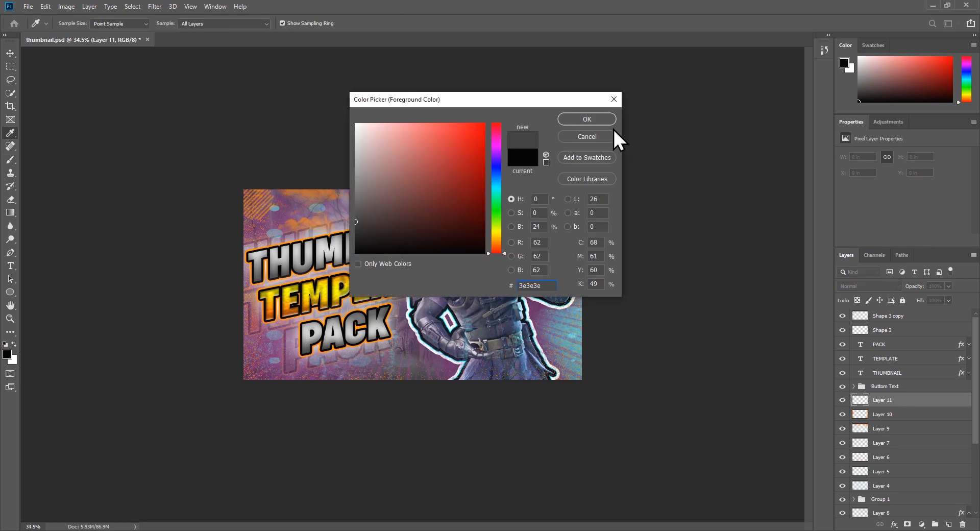
pyautogui.click(595, 118)
# Step: Stamp dark grey smoke along the canvas's lower edge and set its layer to Linear Light at 18% opacity
pyautogui.click(518, 405)
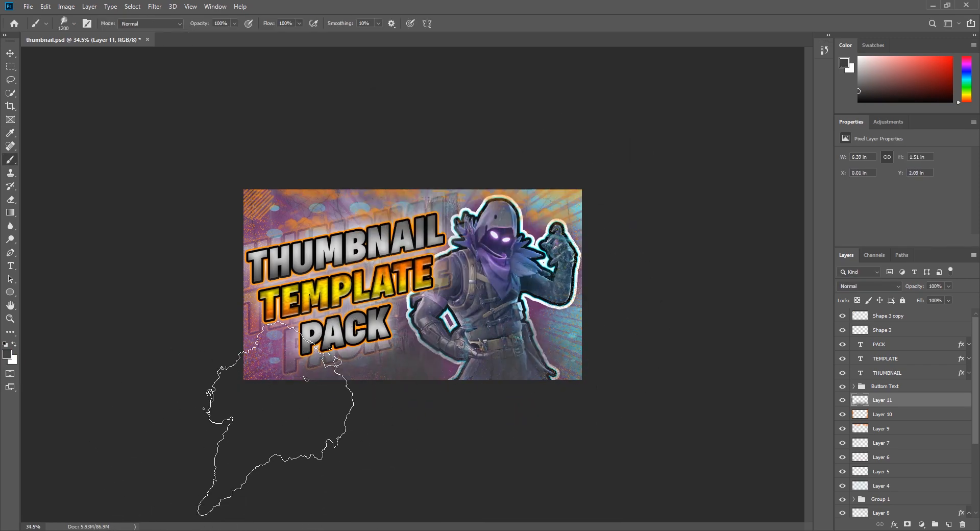
pyautogui.moveTo(941, 298); pyautogui.dragTo(907, 295)
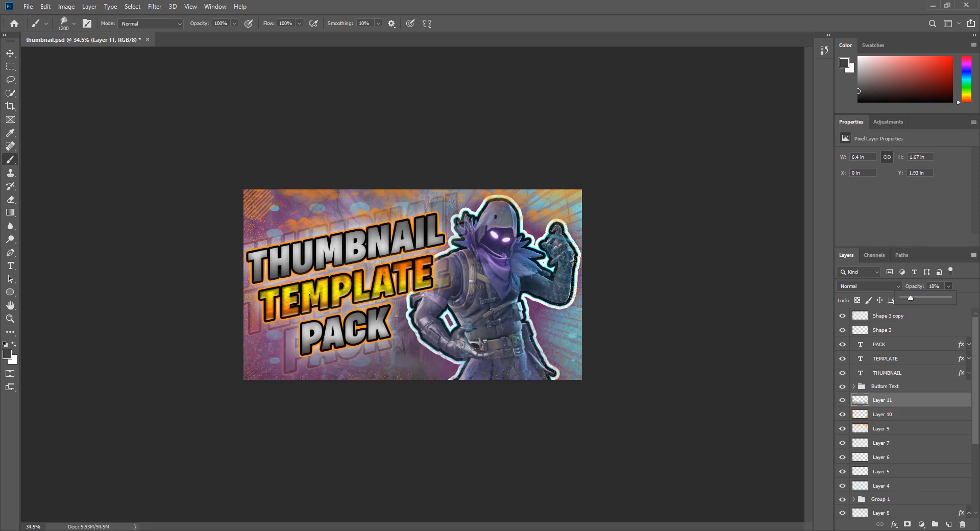
pyautogui.click(867, 286)
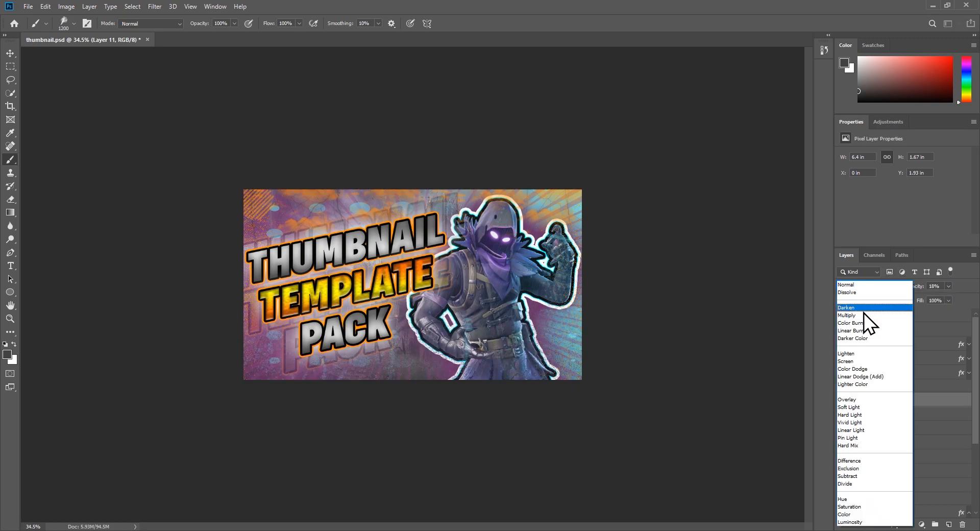
pyautogui.click(862, 431)
# Step: Stamp more dark grey smoke over the lower-left corner and along the upper edge of the canvas
pyautogui.click(267, 428)
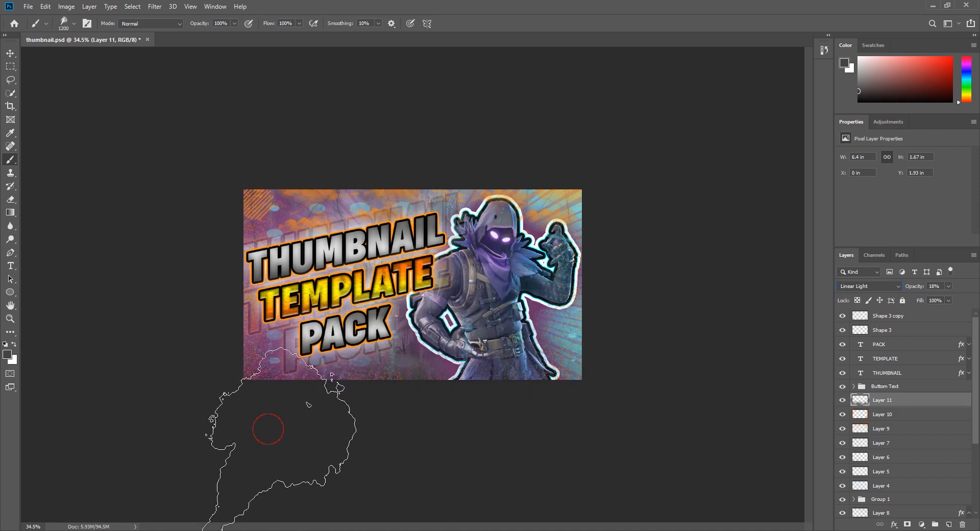
pyautogui.click(572, 159)
pyautogui.click(296, 184)
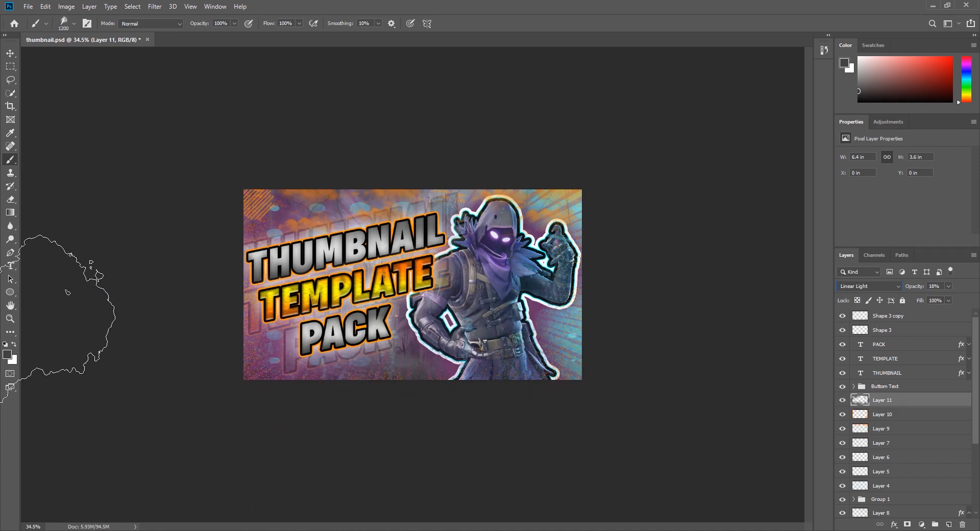
# Step: Add a new layer above the smoke layer and choose the Lightning Pack 4 - 6 brush for painting
pyautogui.click(948, 524)
pyautogui.click(11, 53)
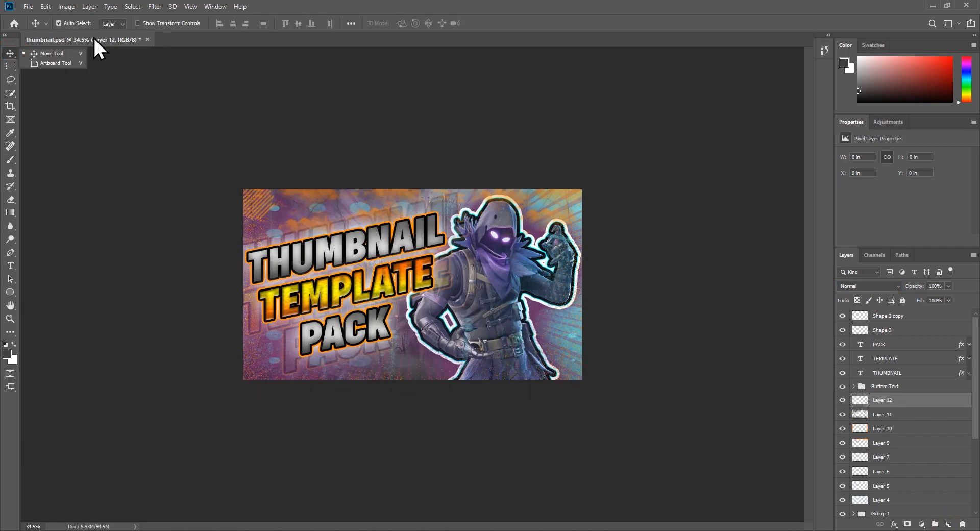
pyautogui.press('b')
pyautogui.click(63, 23)
pyautogui.scroll(-5, 148, 280)
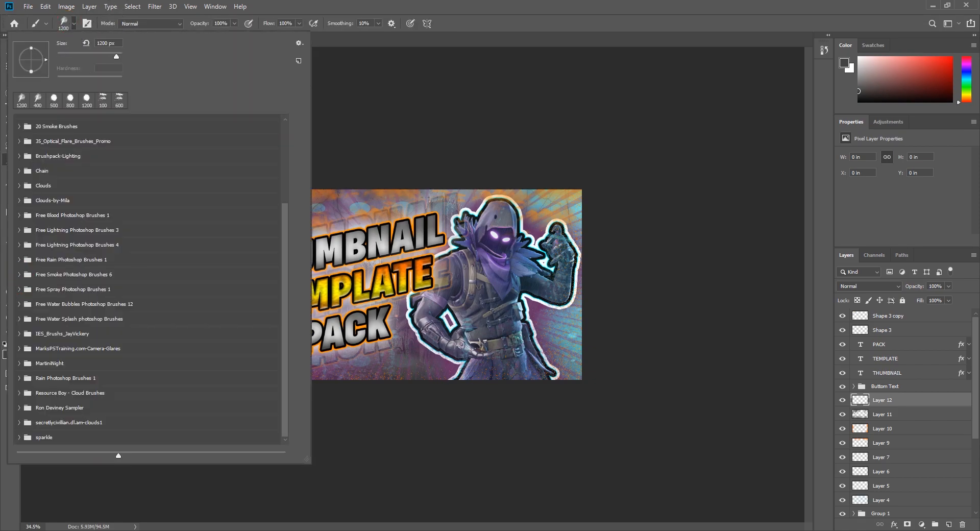
pyautogui.click(19, 245)
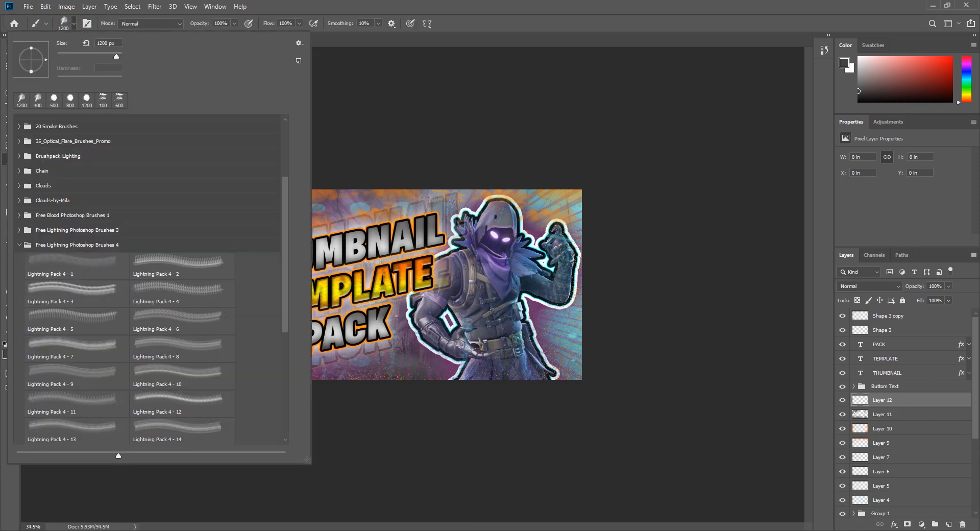
pyautogui.click(177, 317)
pyautogui.click(609, 10)
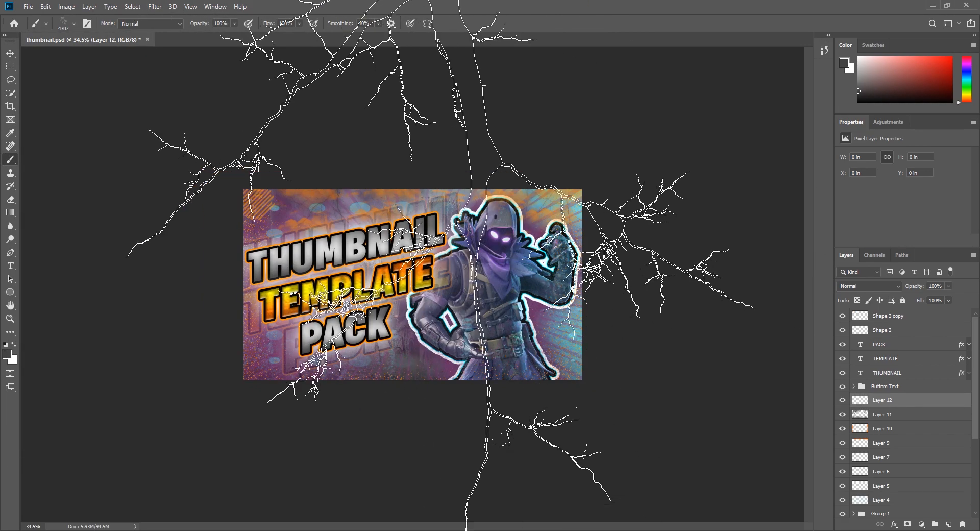
# Step: Enlarge the lightning brush to 5000 px and stamp white lightning across the canvas, undoing a first dark stamp
pyautogui.press(']')
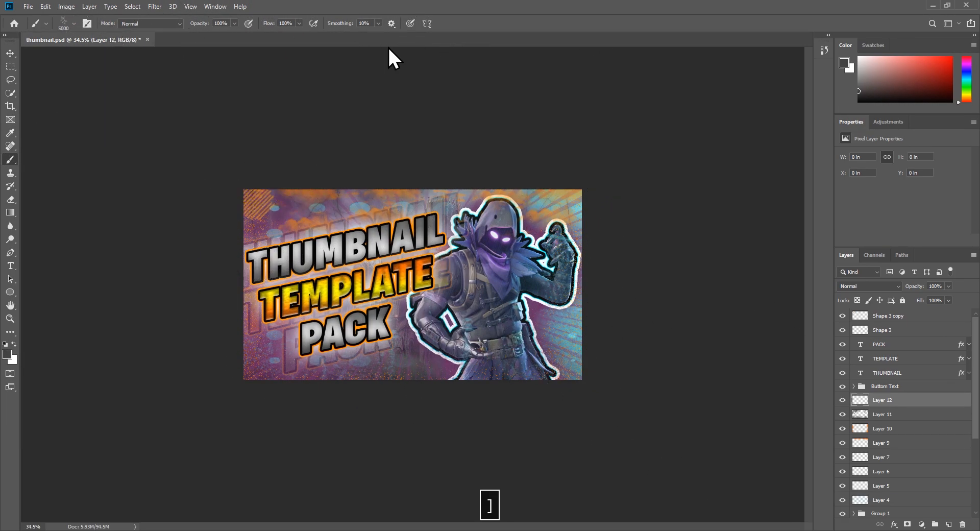
pyautogui.click(544, 72)
pyautogui.hotkey('ctrl', 'z')
pyautogui.click(14, 344)
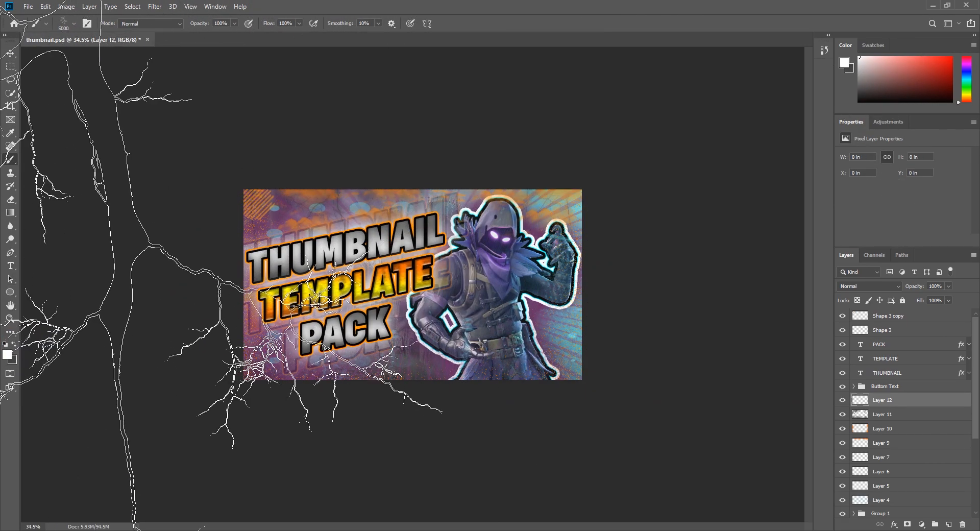
pyautogui.click(386, 41)
pyautogui.click(10, 53)
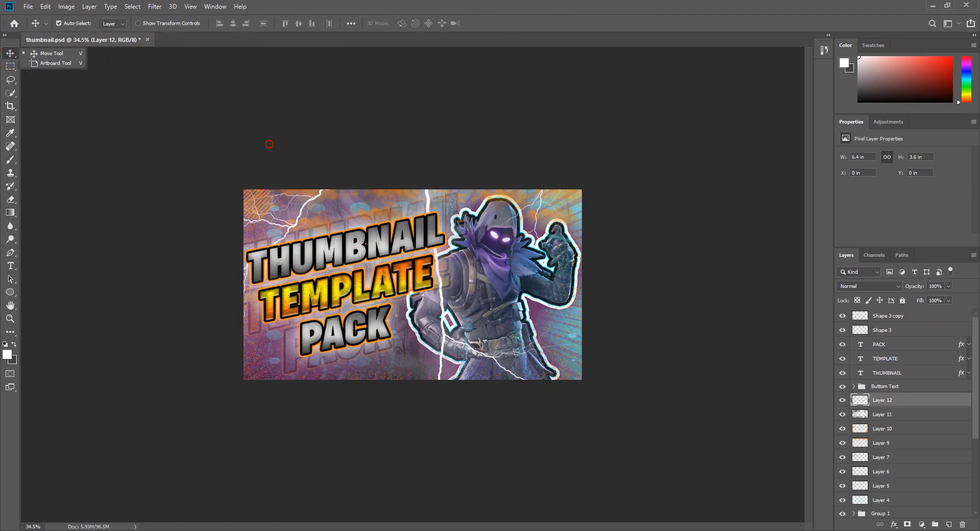
# Step: Add an Outer Glow to the lightning layer and set the glow colour to teal
pyautogui.click(442, 280)
pyautogui.click(882, 442)
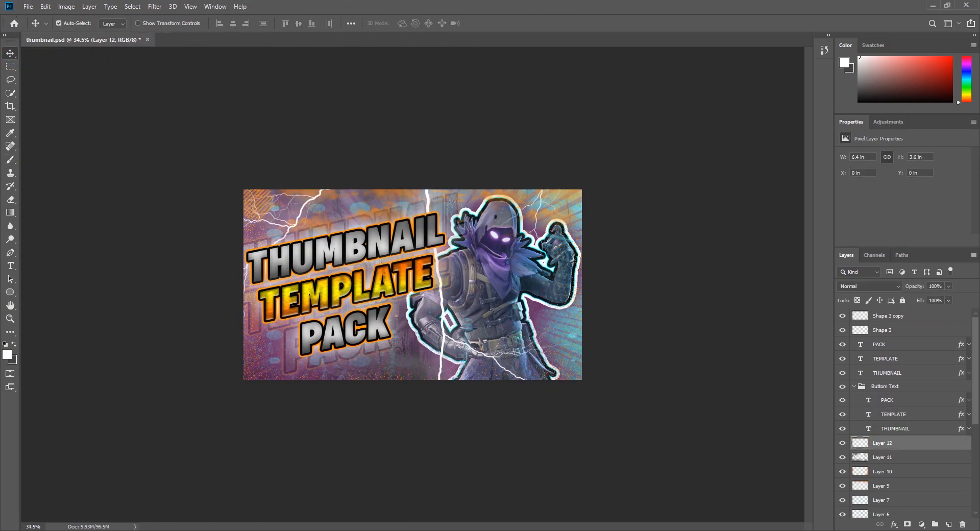
pyautogui.doubleClick(941, 442)
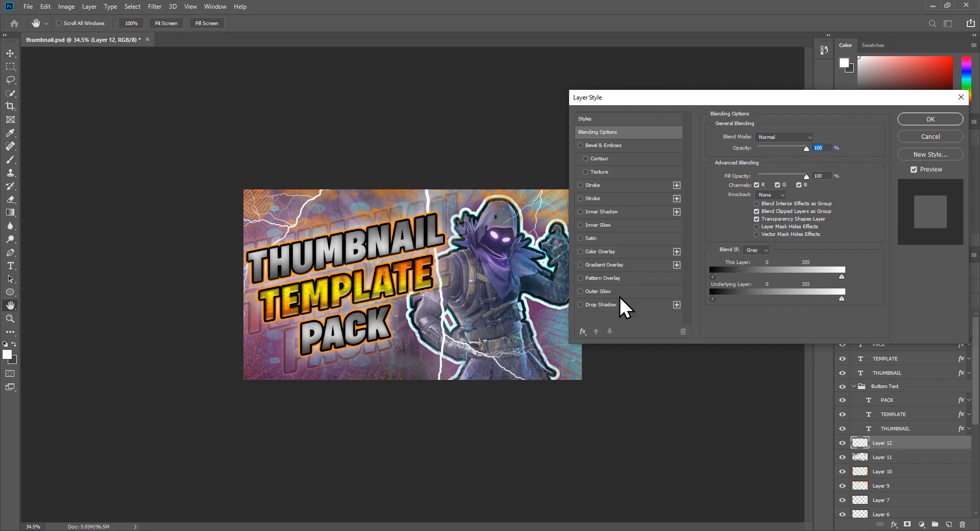
pyautogui.click(597, 291)
pyautogui.click(735, 173)
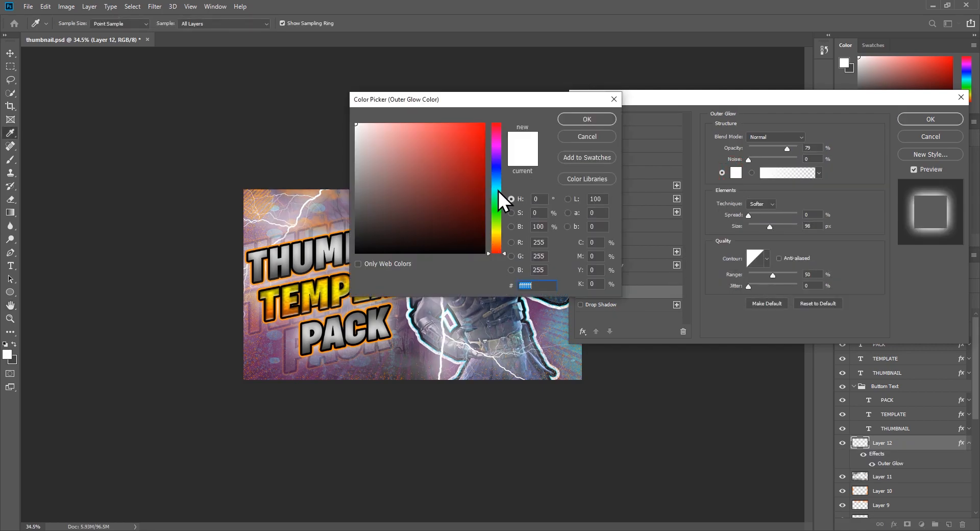
pyautogui.click(495, 189)
pyautogui.click(462, 147)
pyautogui.click(571, 119)
# Step: Set the lightning's Outer Glow to 100% opacity and 7 px size, and apply the layer style
pyautogui.moveTo(784, 148); pyautogui.dragTo(775, 148)
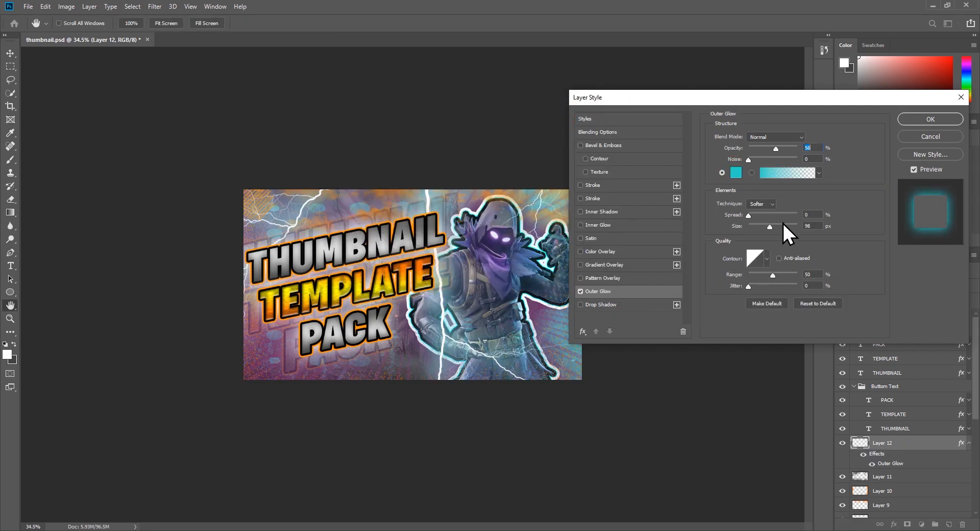
pyautogui.moveTo(760, 229); pyautogui.dragTo(751, 225)
pyautogui.click(796, 148)
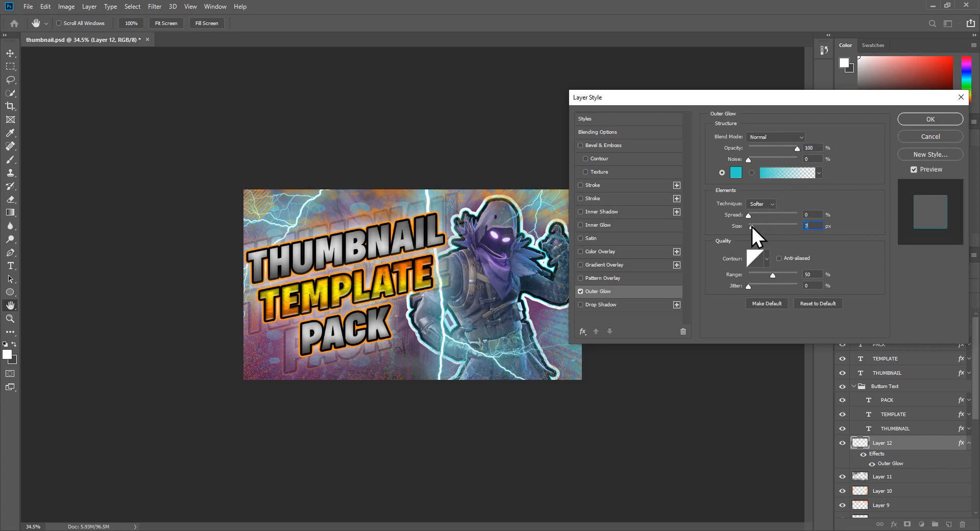
pyautogui.click(923, 115)
# Step: Lower the lightning layer's opacity to 80% and deselect the layer
pyautogui.moveTo(944, 287); pyautogui.dragTo(894, 267)
pyautogui.write('70')
pyautogui.press('Return')
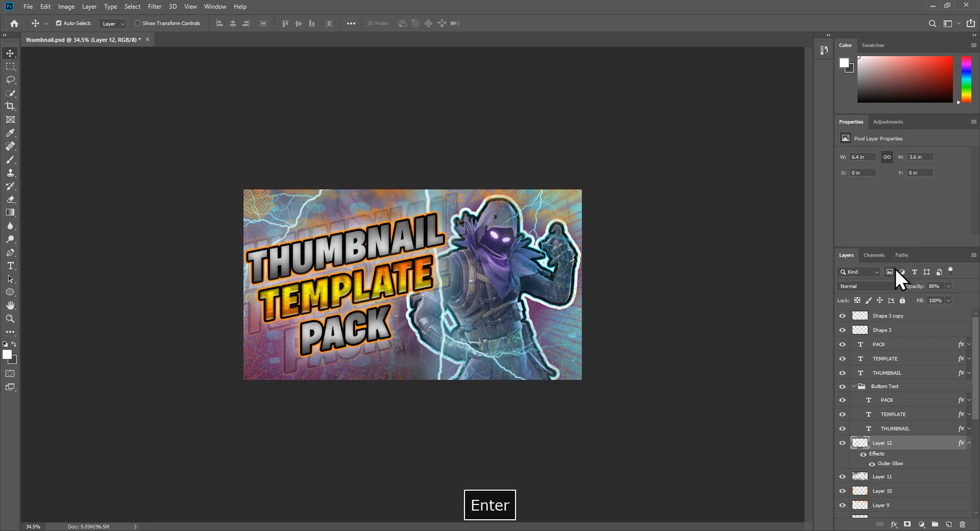
pyautogui.click(659, 294)
pyautogui.scroll(4, 659, 295)
pyautogui.scroll(1, 415, 288)
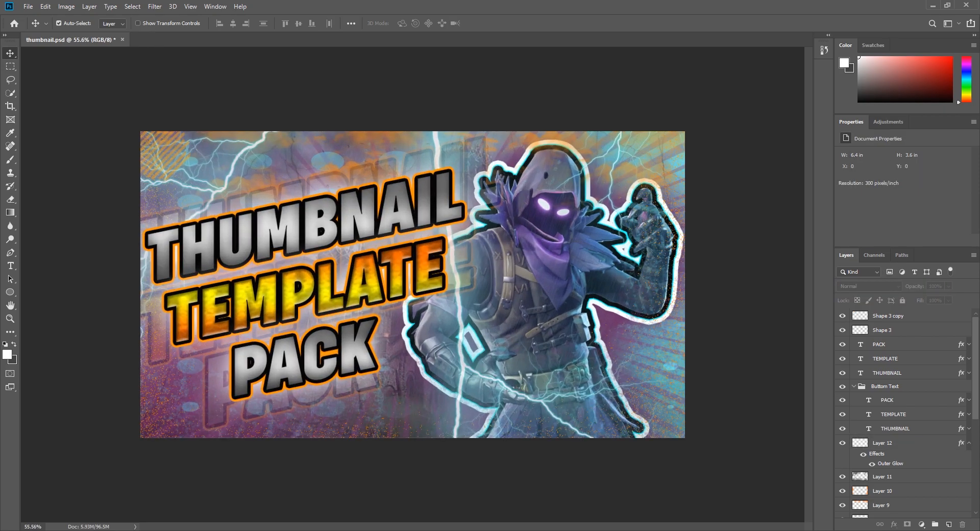
# Step: Bring the lightning layer to the top of the layer stack and add a layer mask to it
pyautogui.click(853, 386)
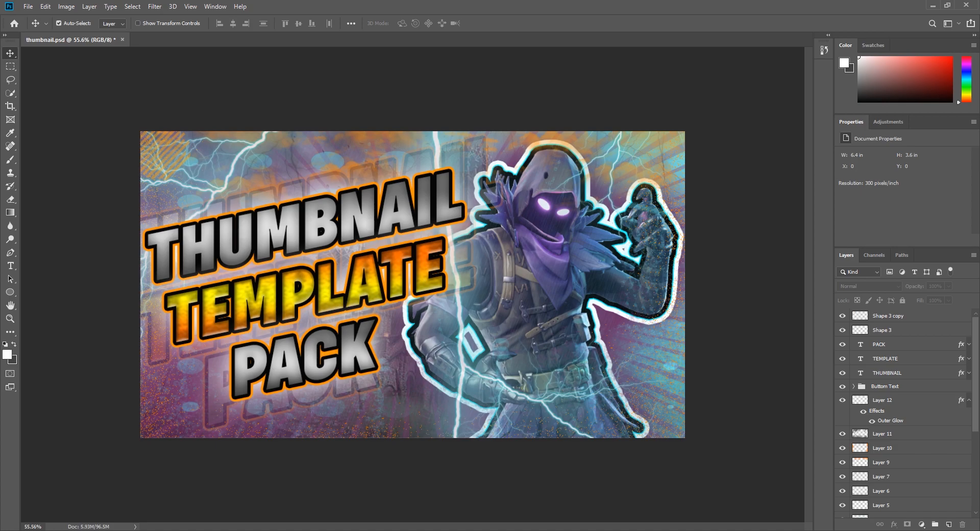
pyautogui.click(888, 399)
pyautogui.hotkey('ctrl', 'shift', ']')
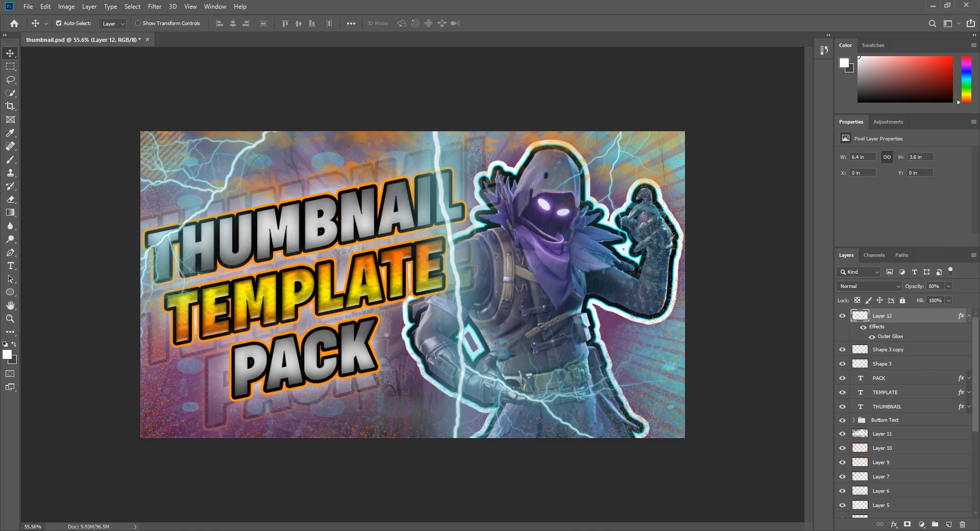
pyautogui.click(907, 524)
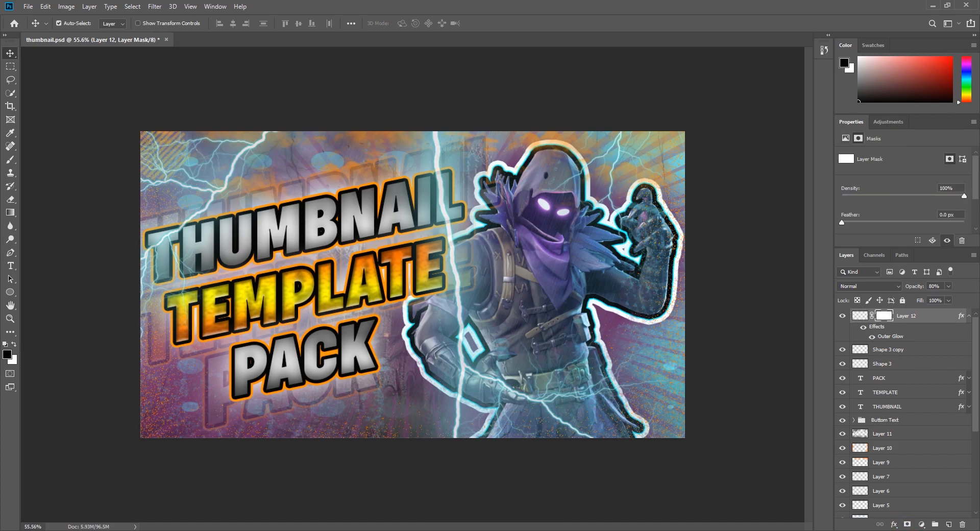
# Step: Choose the Soft Round brush from General Brushes with black as the foreground colour for painting on the mask
pyautogui.press('b')
pyautogui.press('x')
pyautogui.click(74, 23)
pyautogui.click(20, 245)
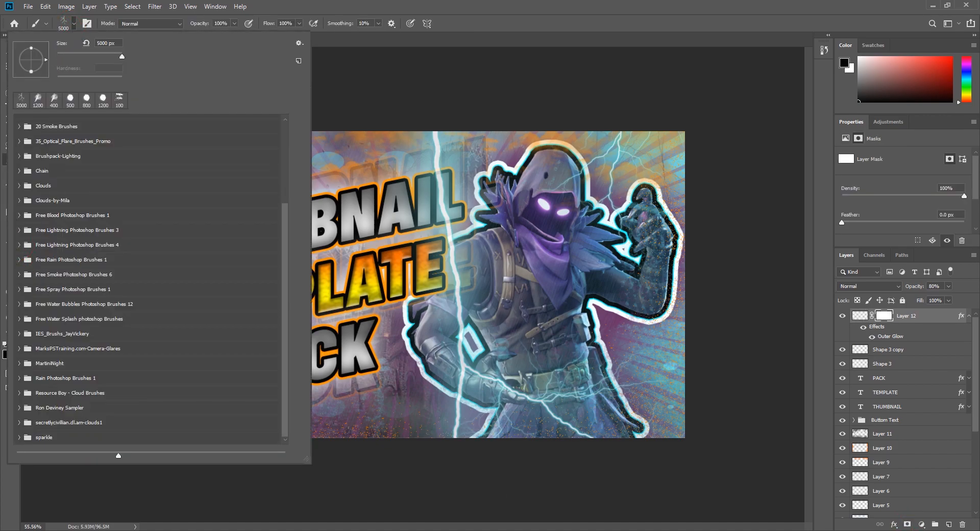
pyautogui.scroll(3, 19, 245)
pyautogui.click(19, 122)
pyautogui.click(71, 142)
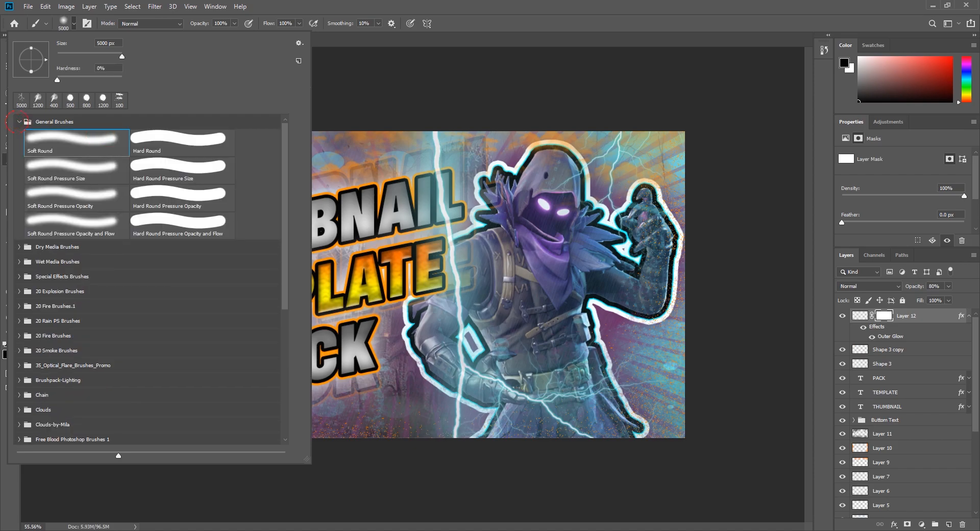
pyautogui.click(420, 3)
# Step: Reduce the brush to 175 px with 5% flow and partly fade the lightning over the title on the layer mask
pyautogui.press('[')
pyautogui.press('[')
pyautogui.press('[')
pyautogui.press('[')
pyautogui.press('[')
pyautogui.press('[')
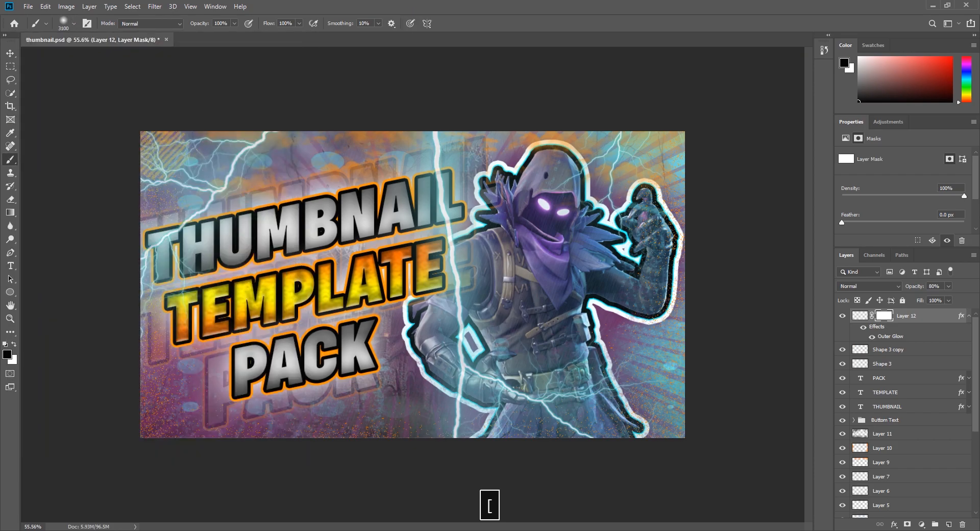
pyautogui.click(299, 24)
pyautogui.moveTo(301, 34); pyautogui.dragTo(254, 36)
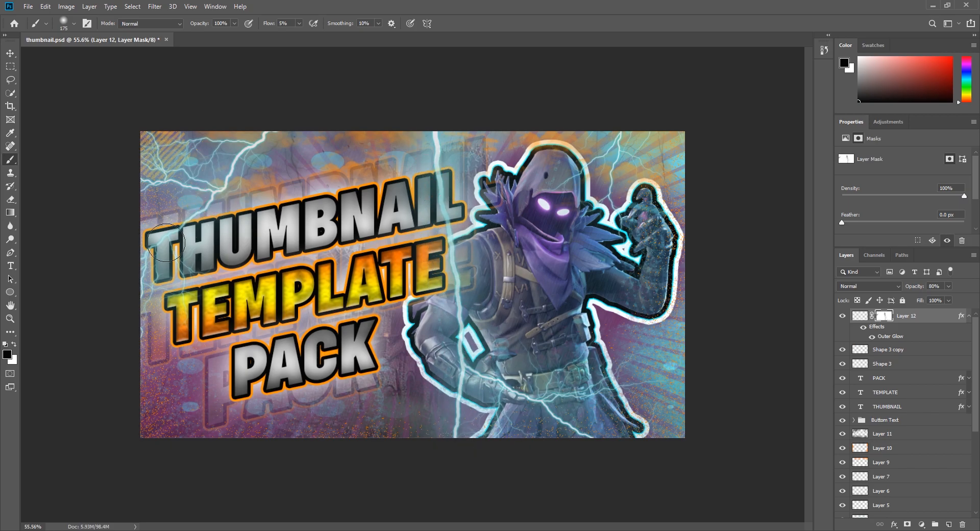
pyautogui.scroll(-3, 111, 266)
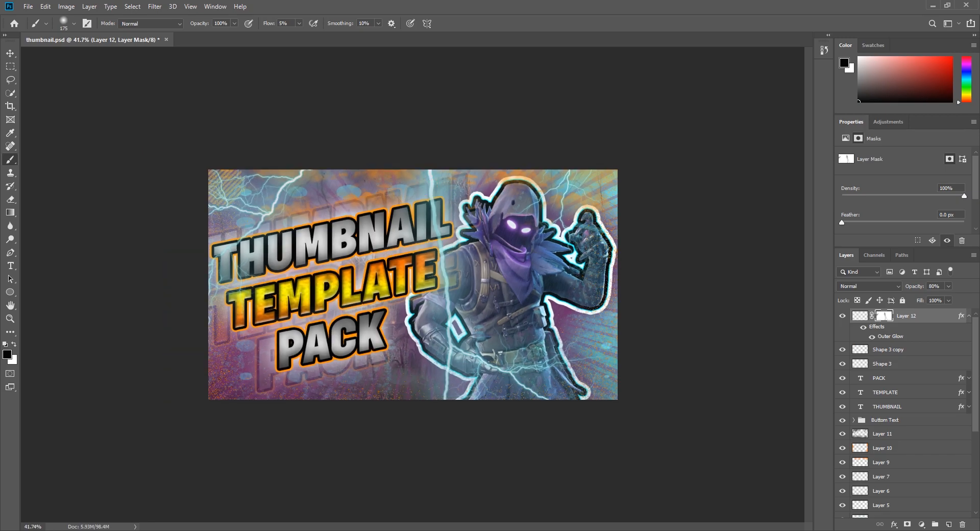
# Step: Deselect all layers, collapse the lightning layer's effects, and save the document as thumbnail.psd
pyautogui.press('v')
pyautogui.click(112, 266)
pyautogui.scroll(2, 111, 266)
pyautogui.click(968, 315)
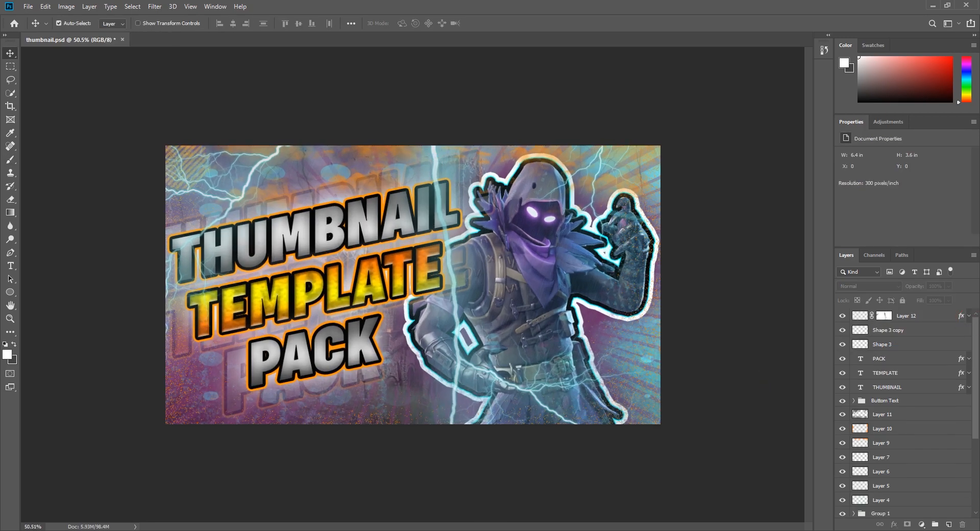
pyautogui.hotkey('ctrl', 'shift', 's')
pyautogui.press('Return')
pyautogui.click(511, 271)
# Step: Examine the finished thumbnail up close and review its complete layer stack
pyautogui.scroll(1, 546, 328)
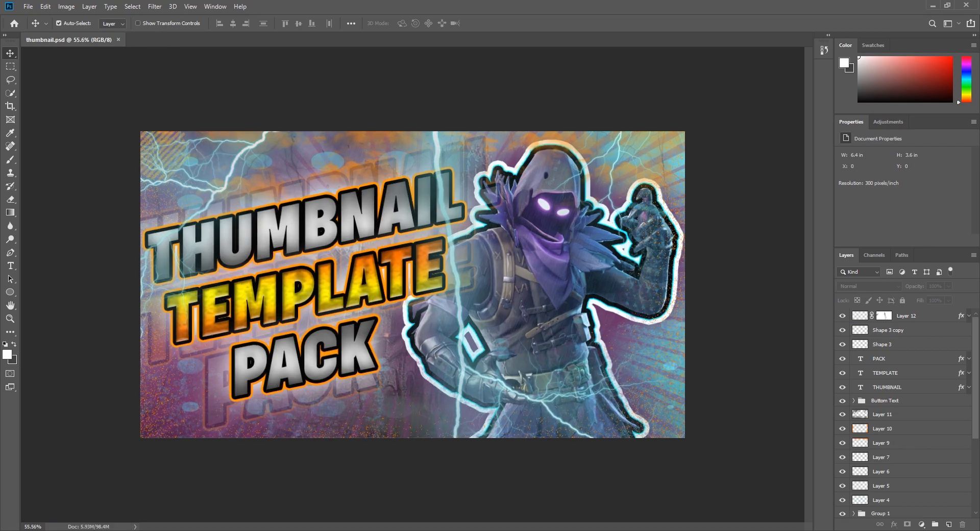
pyautogui.scroll(1, 412, 284)
pyautogui.scroll(1, 410, 288)
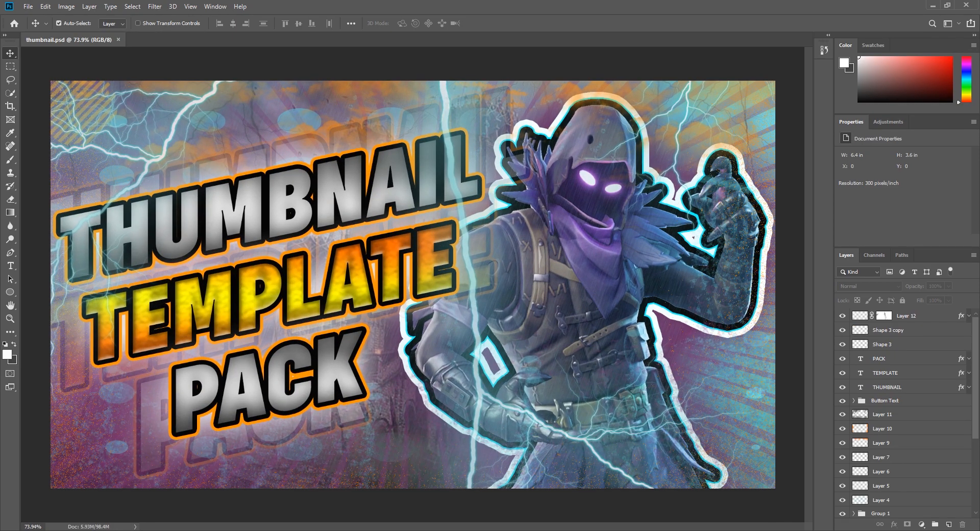
pyautogui.moveTo(938, 248); pyautogui.dragTo(938, 178)
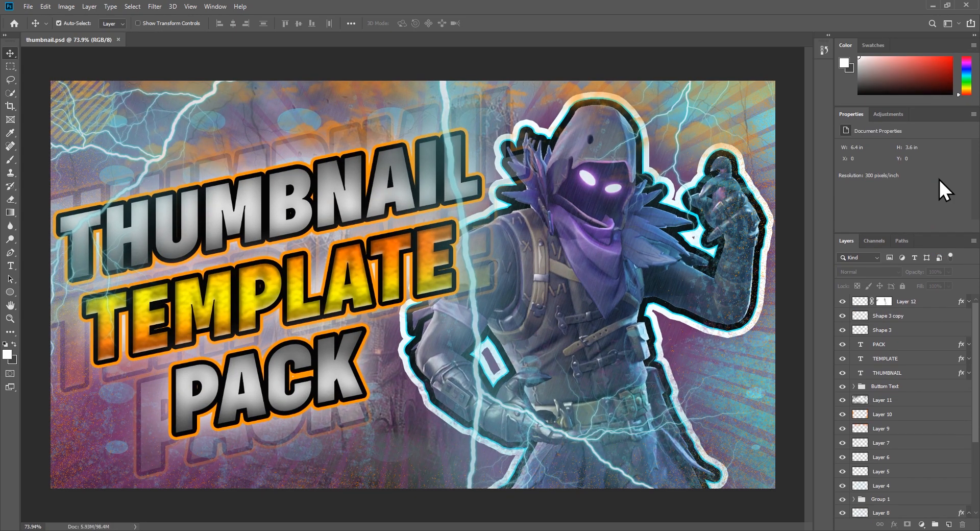
pyautogui.scroll(-5, 903, 406)
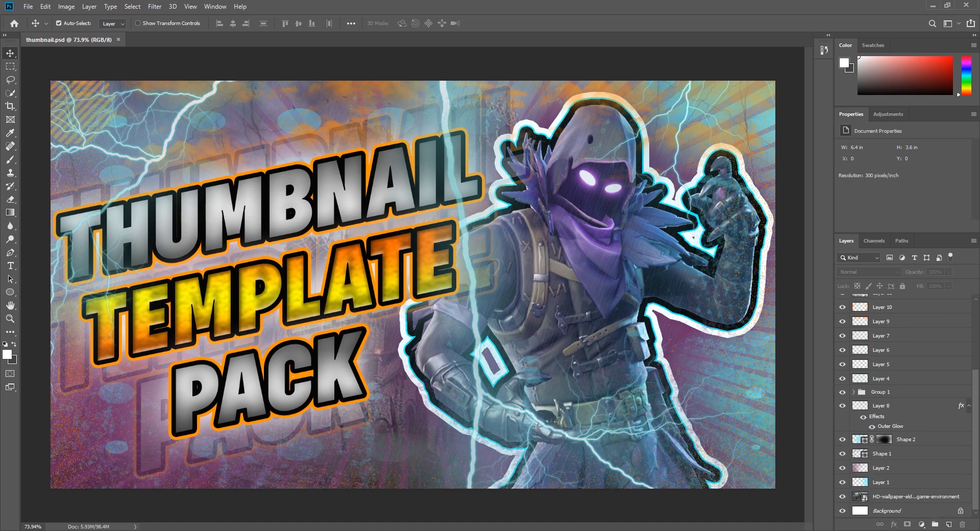
pyautogui.scroll(5, 903, 406)
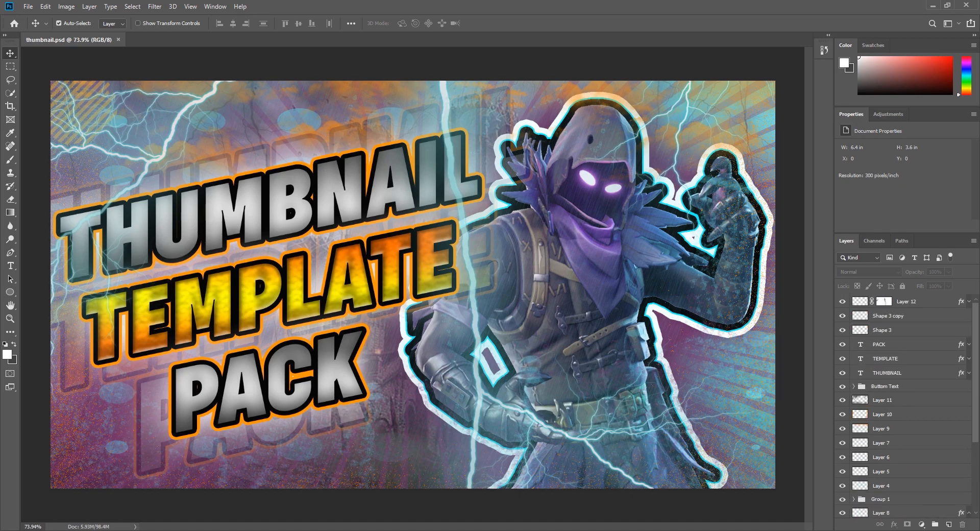